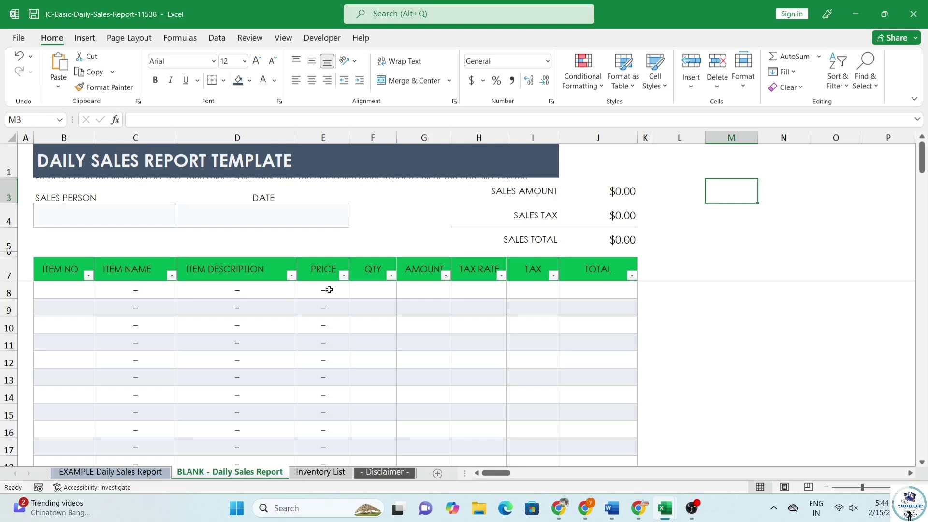
# Fill row 8 with item A123, quantity 20 and a 12% tax rate
pyautogui.click(57, 291)
pyautogui.write('A123')
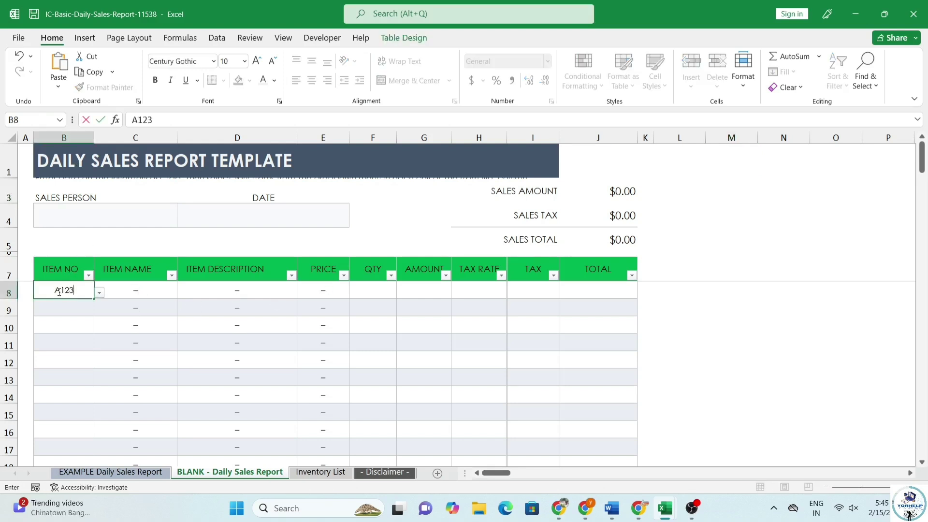
pyautogui.press('Return')
pyautogui.click(372, 290)
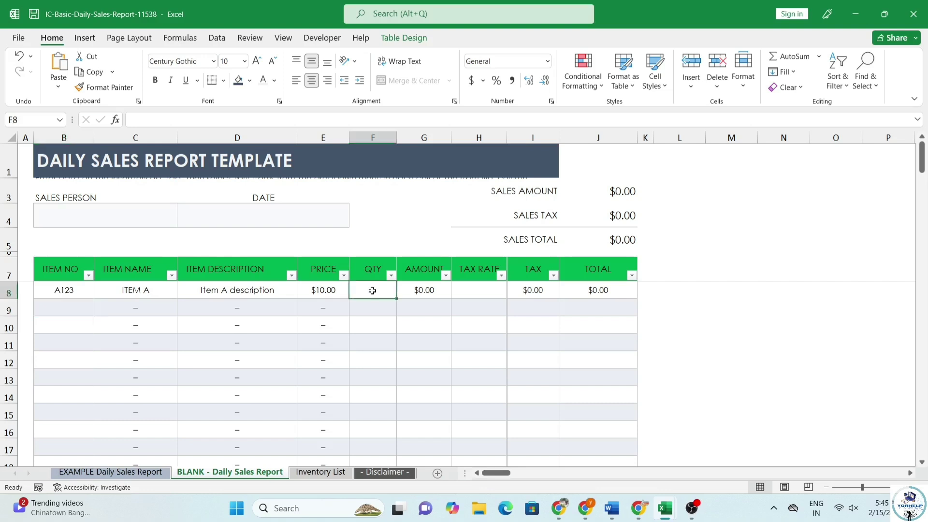
pyautogui.write('20')
pyautogui.press('Return')
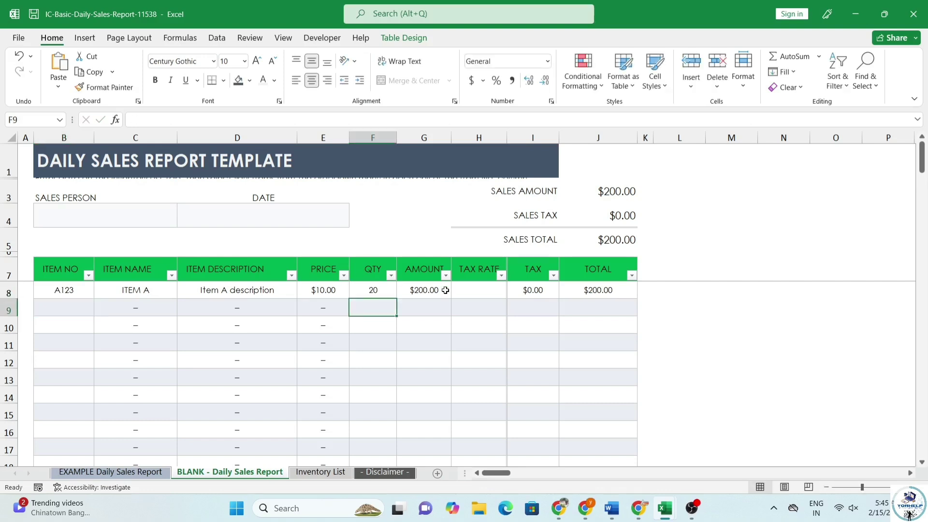
pyautogui.click(488, 290)
pyautogui.write('12')
pyautogui.press('Return')
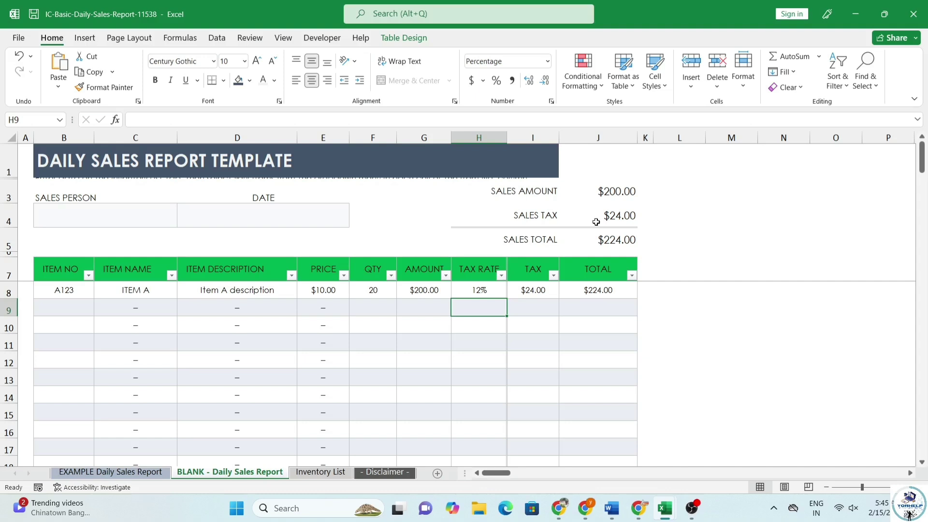
# Enter the salesperson's name in B4 and =TODAY() as the date in D4
pyautogui.click(138, 214)
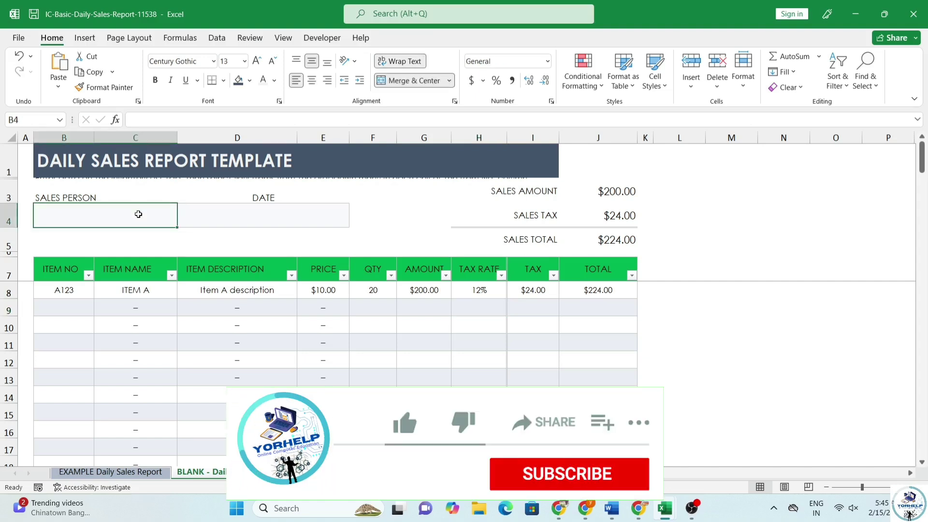
pyautogui.write('Ra')
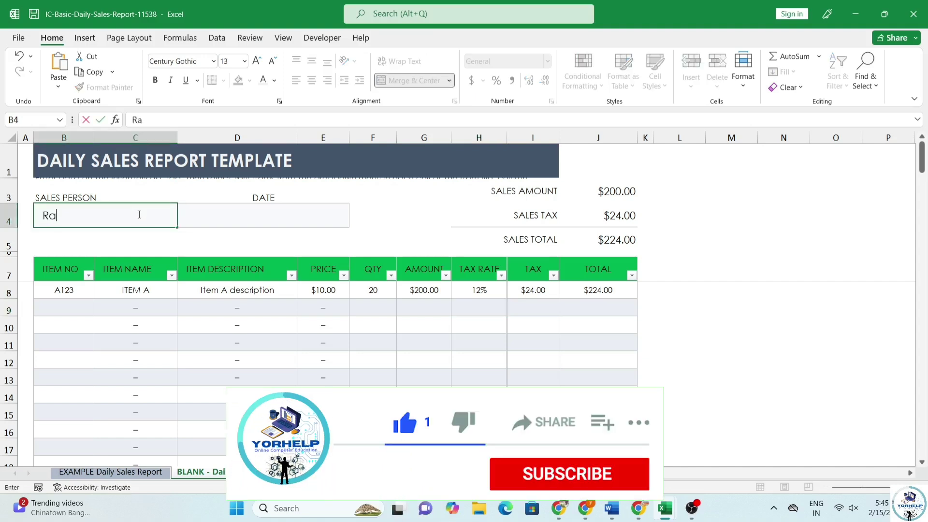
pyautogui.write('vi kuma')
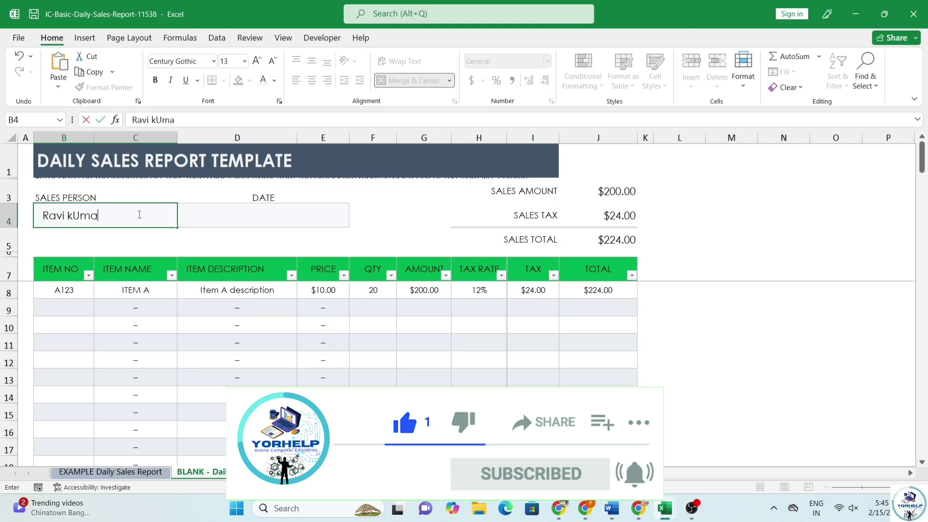
pyautogui.press('BackSpace')
pyautogui.press('BackSpace')
pyautogui.press('BackSpace')
pyautogui.press('BackSpace')
pyautogui.write('umar')
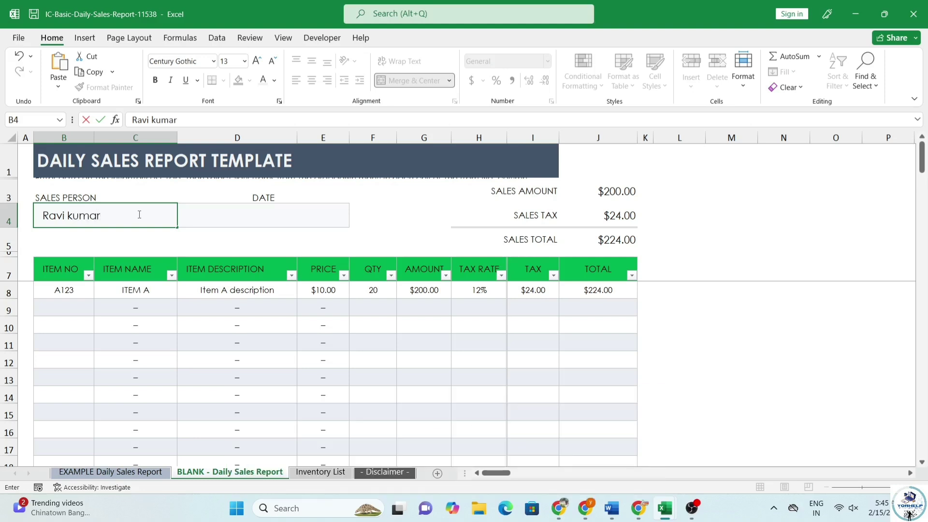
pyautogui.click(258, 225)
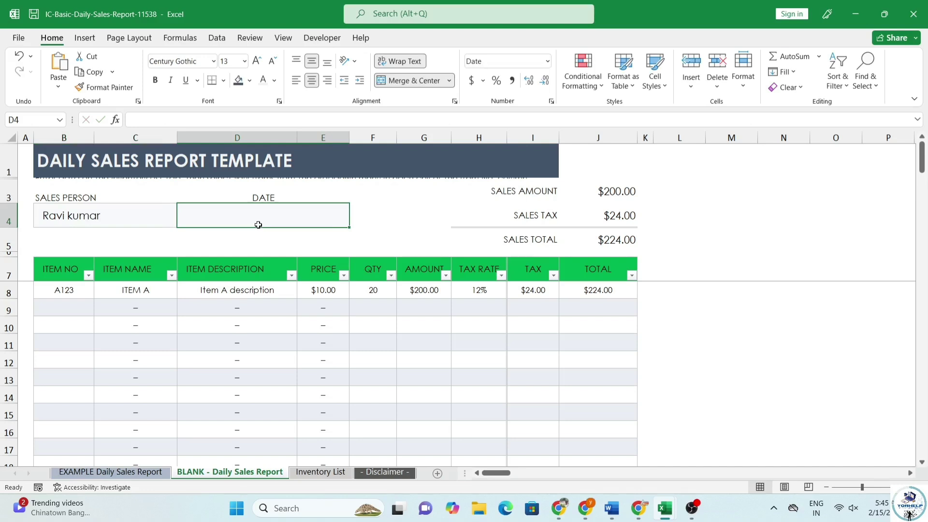
pyautogui.write('=to')
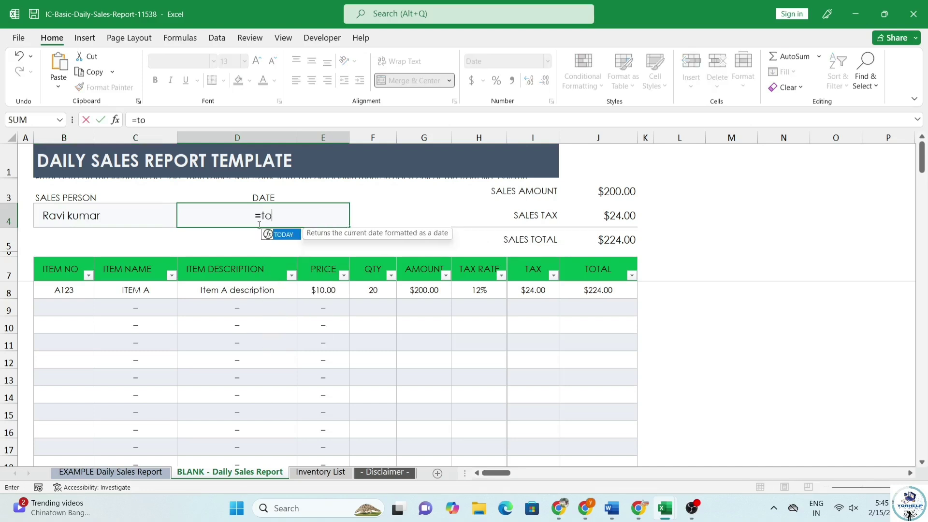
pyautogui.write('day()')
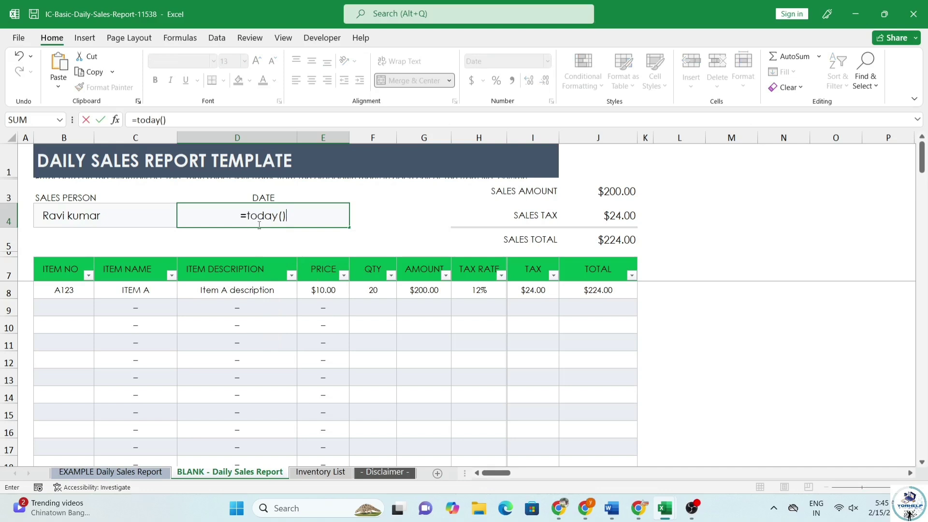
pyautogui.press('Return')
# Pick C123 in B9 and A123 in B10 from the dropdowns, then show the Inventory List sheet
pyautogui.click(79, 306)
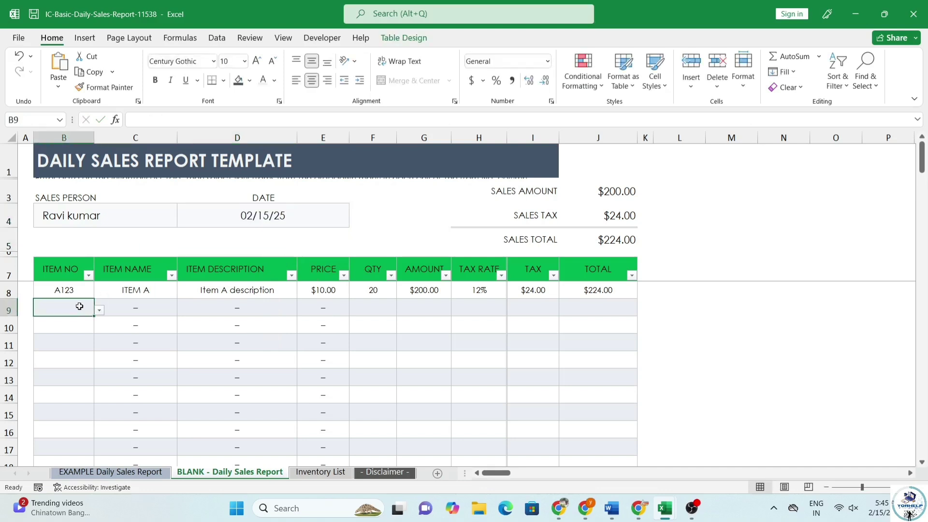
pyautogui.click(99, 309)
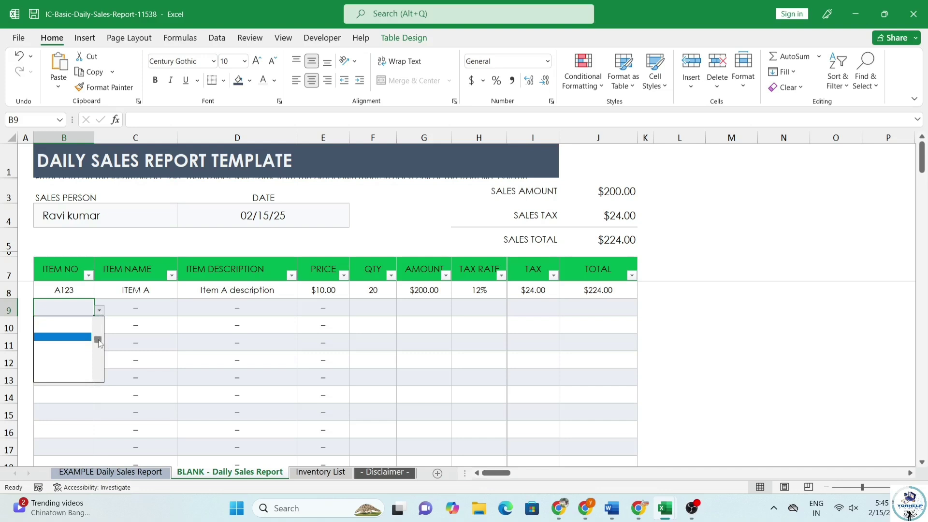
pyautogui.click(91, 330)
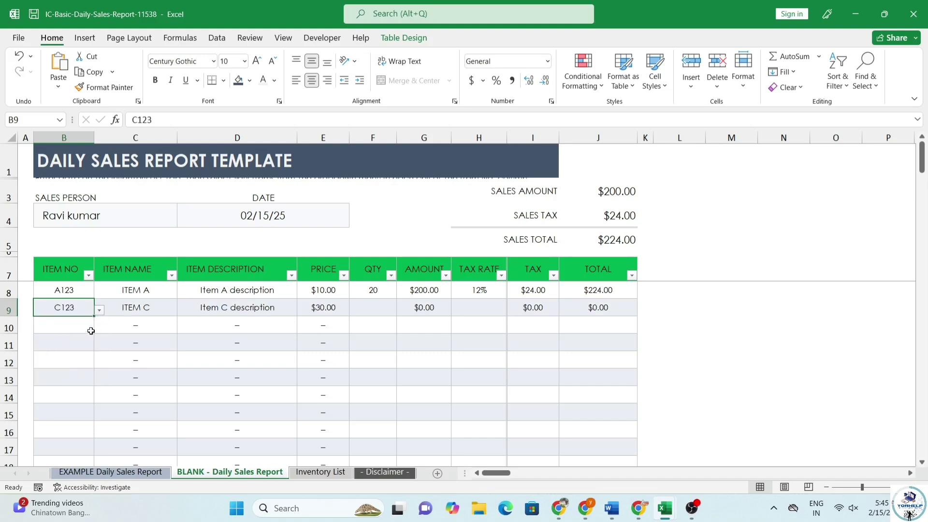
pyautogui.click(86, 329)
pyautogui.click(99, 328)
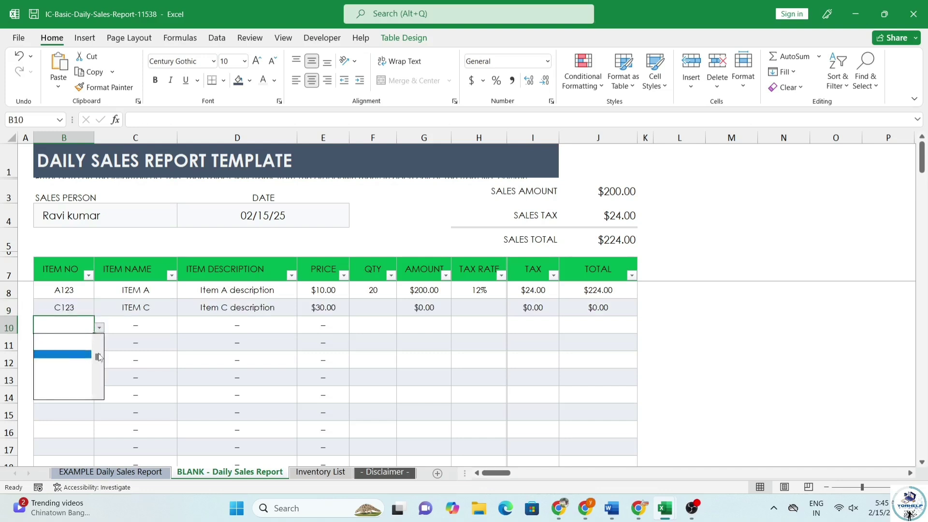
pyautogui.click(75, 339)
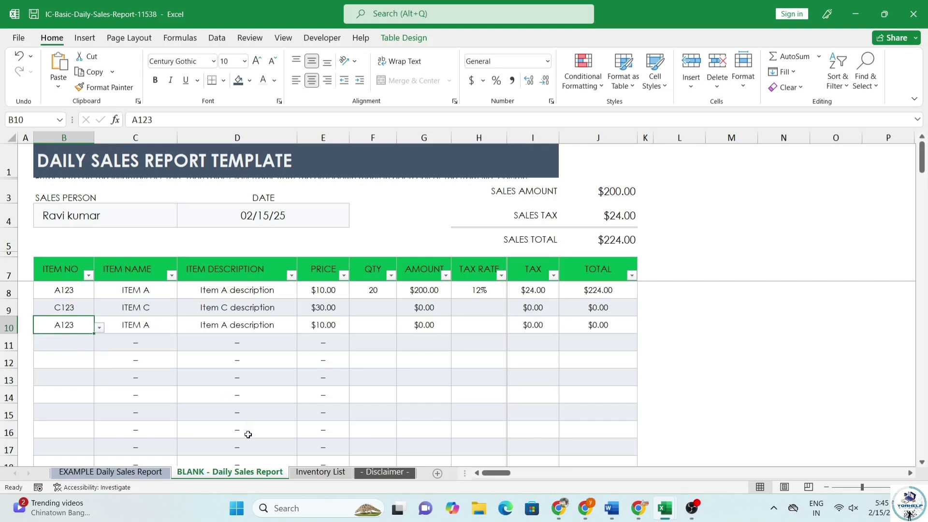
pyautogui.click(319, 472)
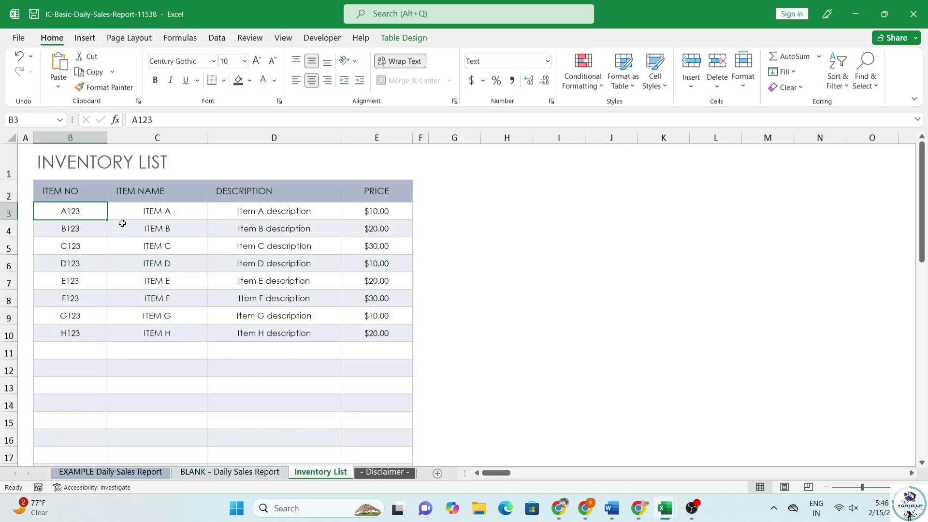
# Check ITEM A's name and description on the Inventory List, then return to the daily sales report
pyautogui.click(136, 215)
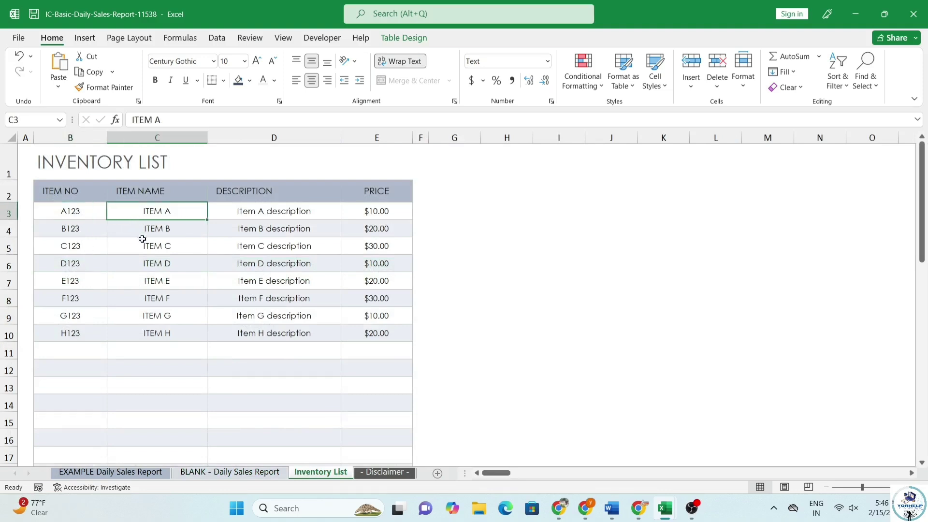
pyautogui.click(242, 211)
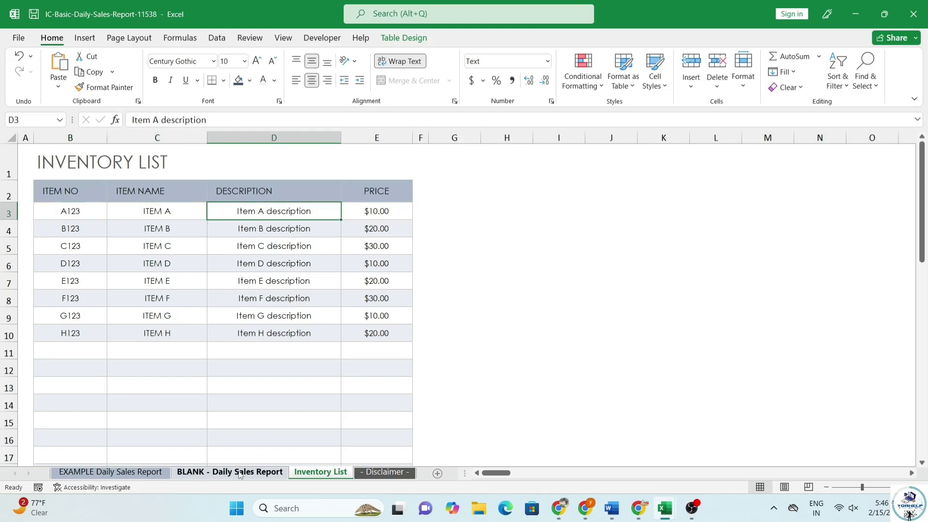
pyautogui.click(241, 473)
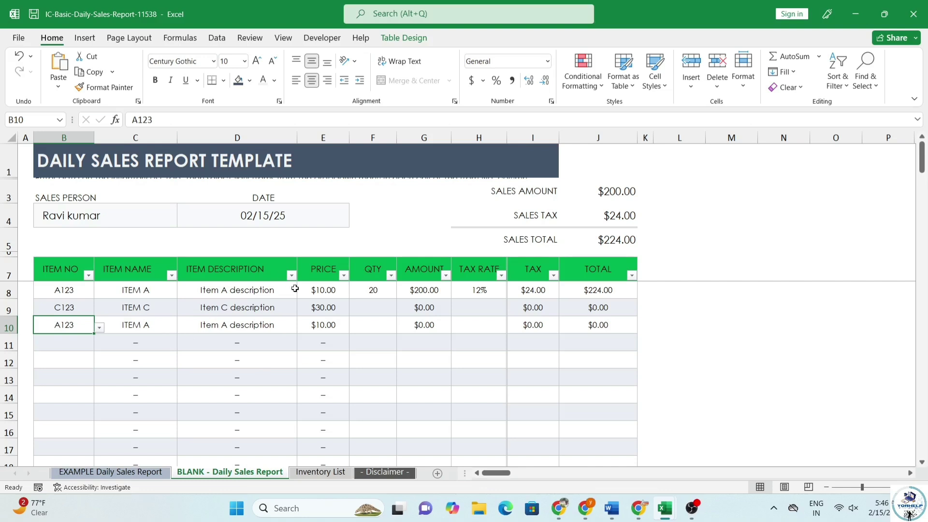
# Add item B123 in B11 and enter quantities 15, 15 and 10 for rows 9–11
pyautogui.click(87, 342)
pyautogui.click(99, 344)
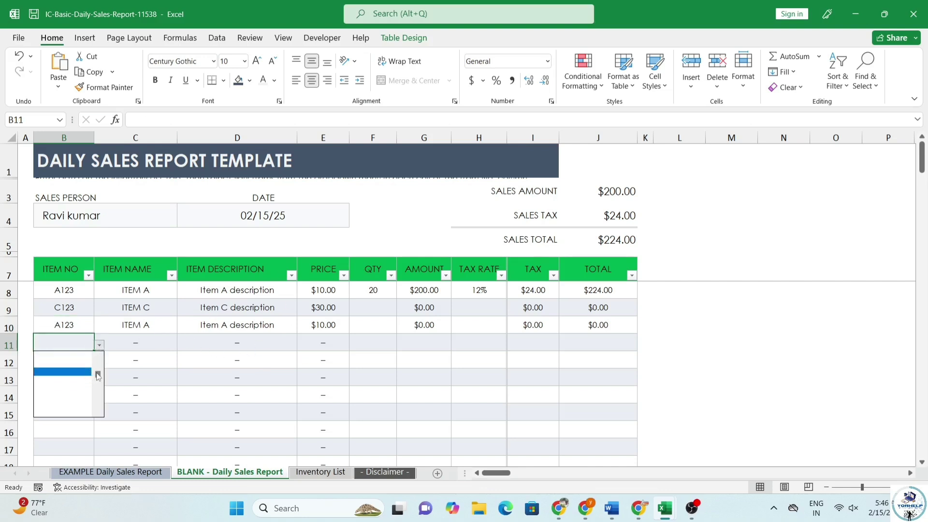
pyautogui.click(75, 366)
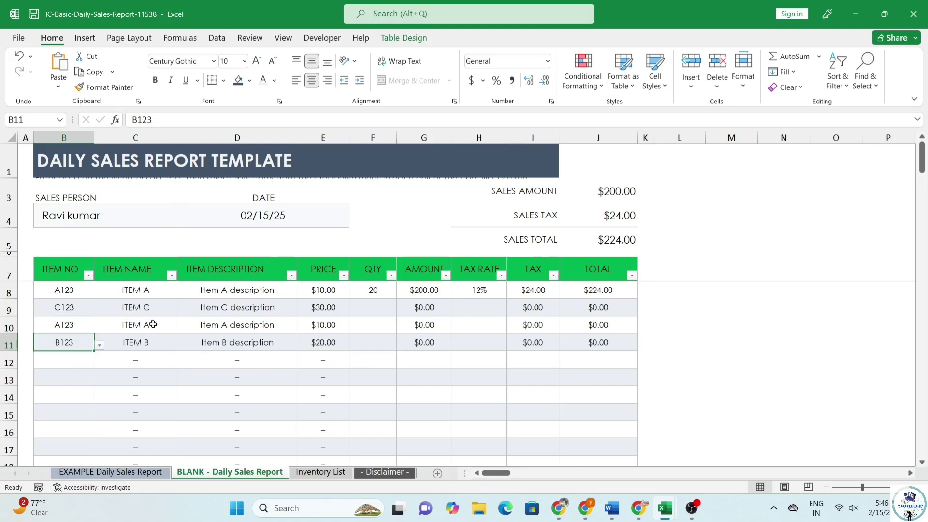
pyautogui.click(377, 306)
pyautogui.write('15')
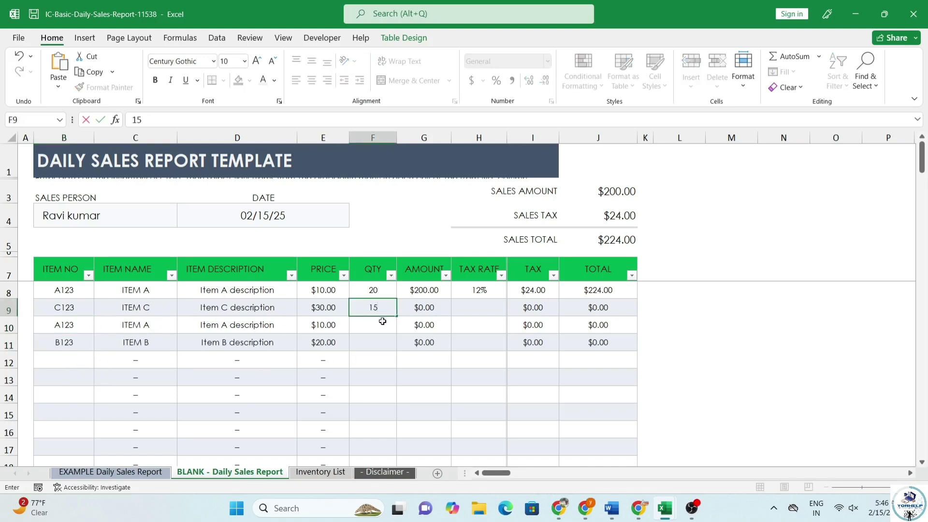
pyautogui.press('Return')
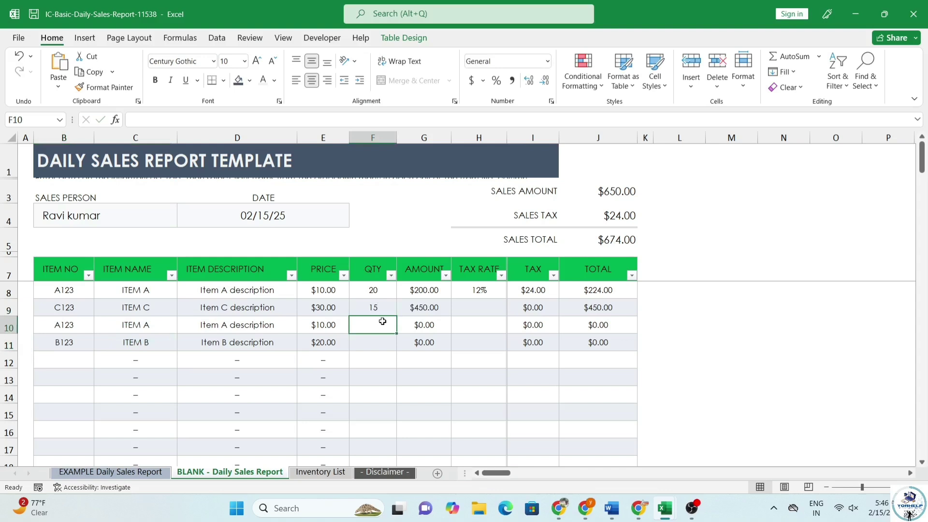
pyautogui.write('15')
pyautogui.press('Return')
pyautogui.write('10')
pyautogui.press('Return')
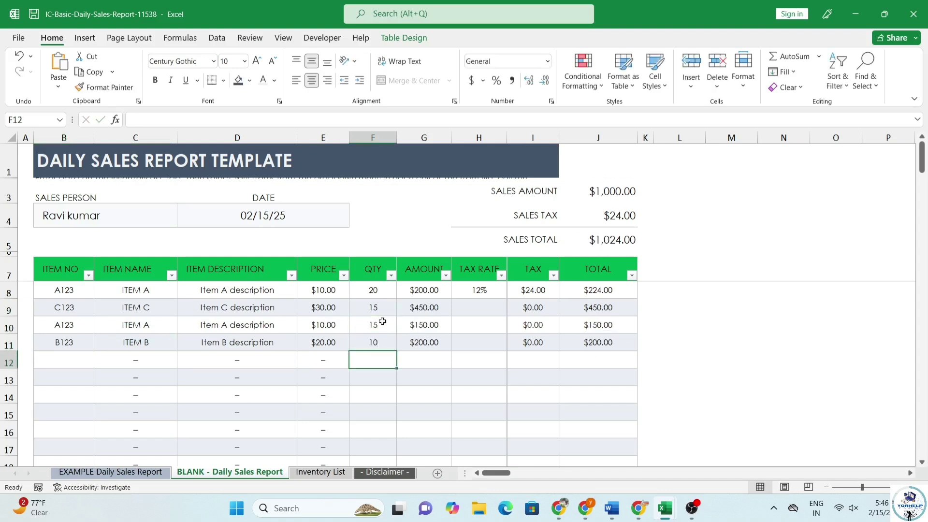
# Enter tax rates of 18%, 18% and 28% for rows 9–11
pyautogui.press('Up')
pyautogui.press('Right')
pyautogui.press('Right')
pyautogui.press('Up')
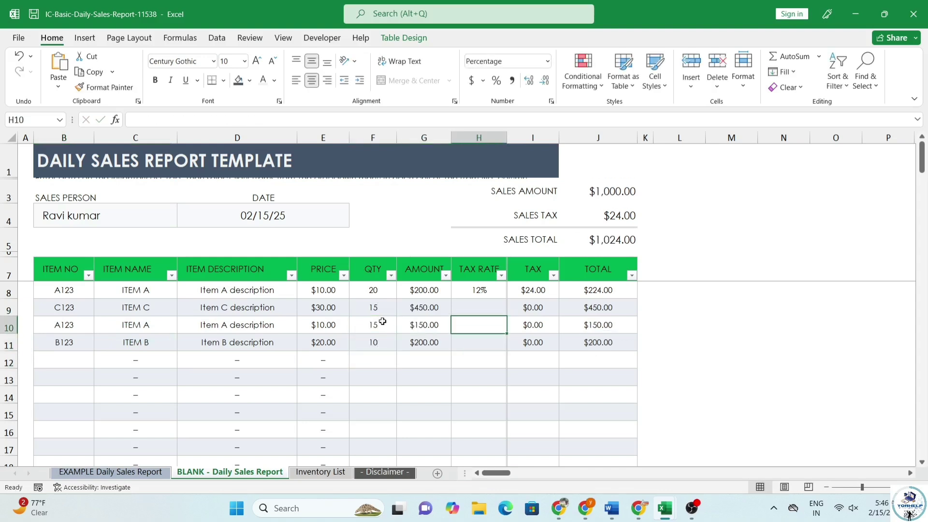
pyautogui.press('Up')
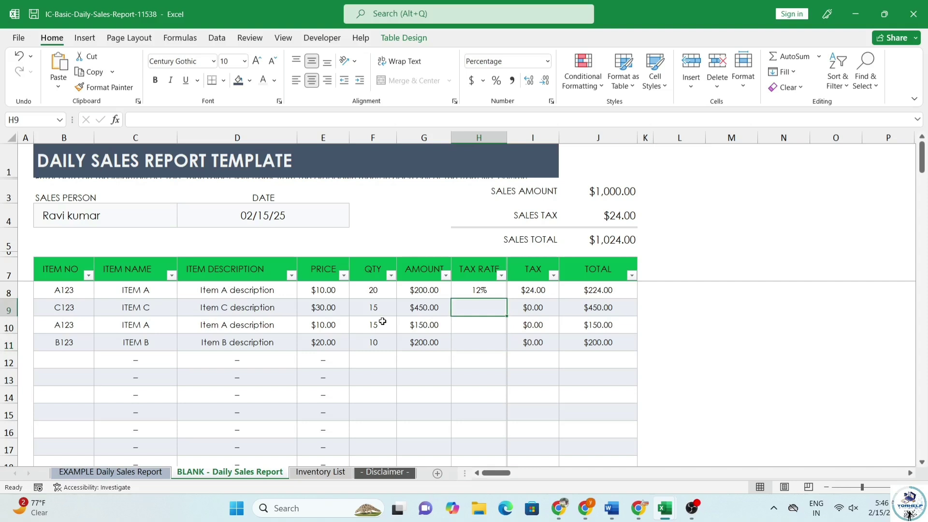
pyautogui.write('18')
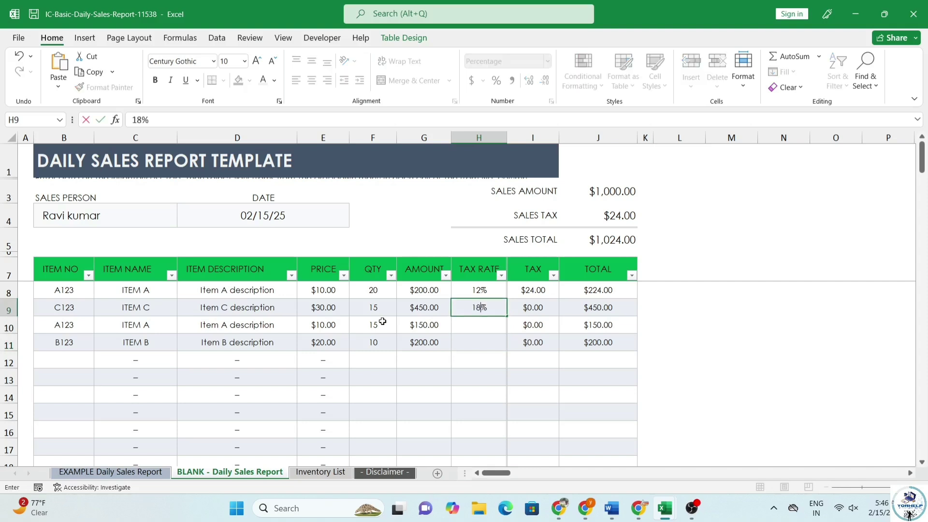
pyautogui.press('Return')
pyautogui.write('18')
pyautogui.press('Return')
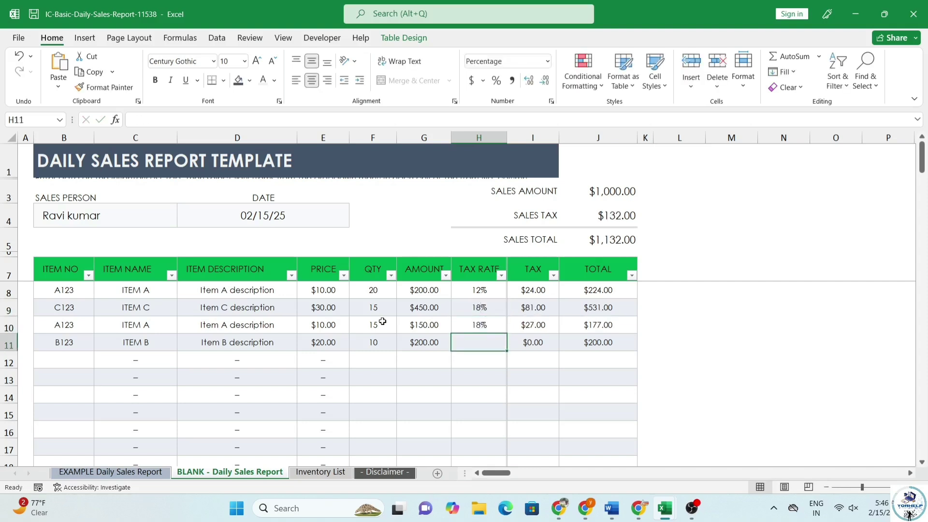
pyautogui.write('28')
pyautogui.press('Return')
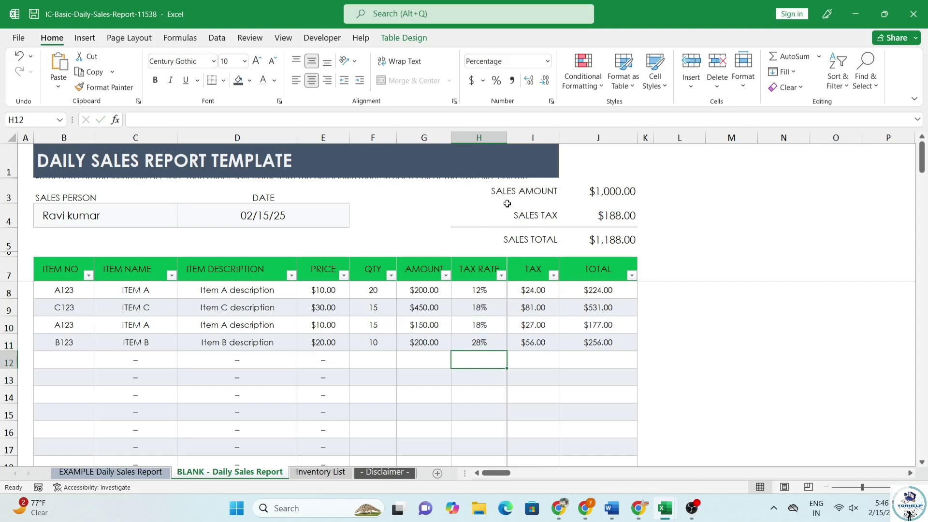
# Review the SUM formulas behind the sales amount and total, then add blank Sheet1
pyautogui.click(599, 198)
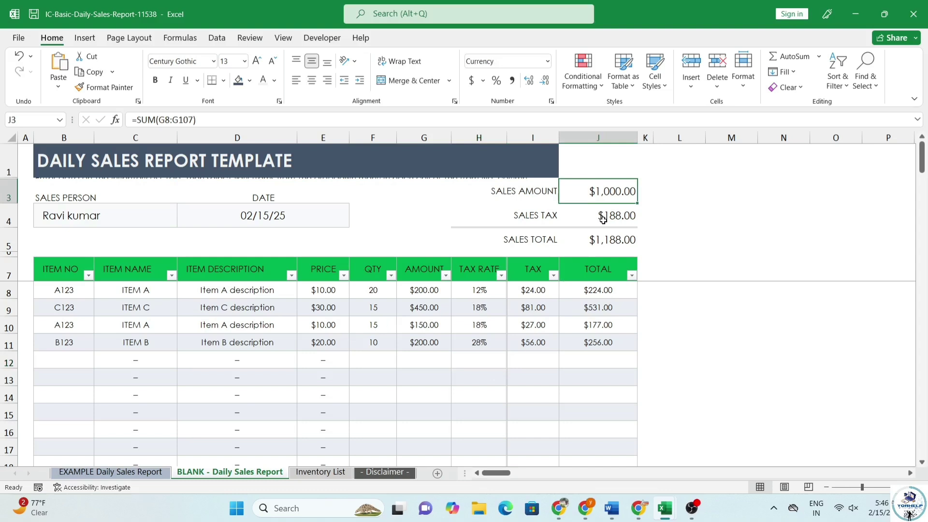
pyautogui.click(611, 214)
pyautogui.click(601, 242)
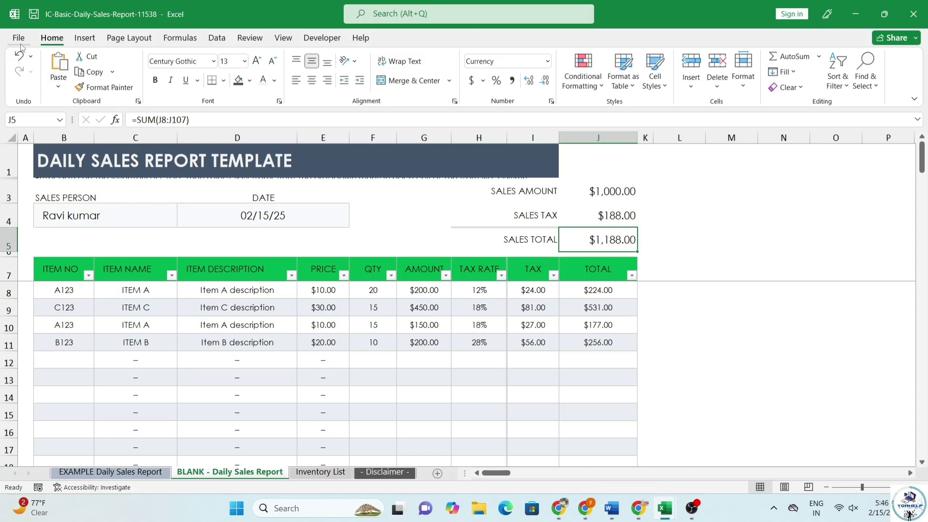
pyautogui.click(438, 474)
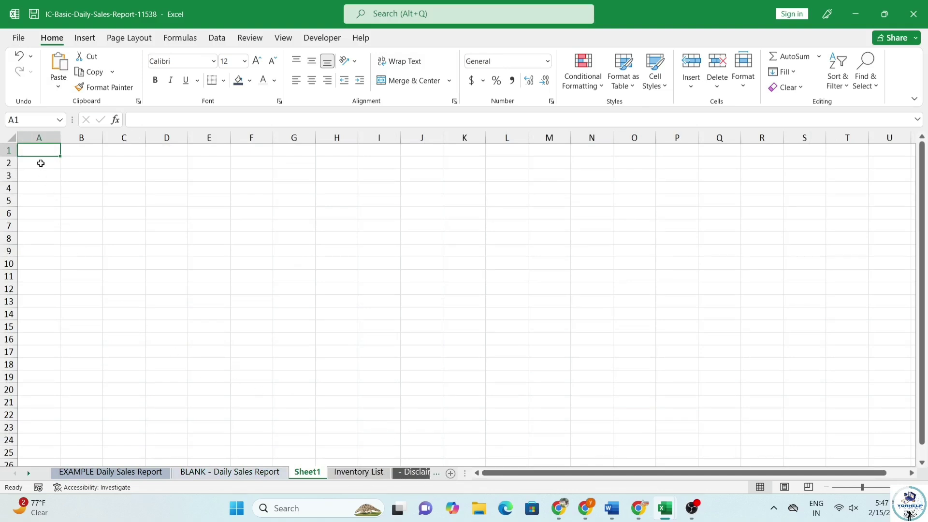
# Type the headers Item Code, Inventory Name, Description and Rate into A2:D2
pyautogui.rightClick(94, 241)
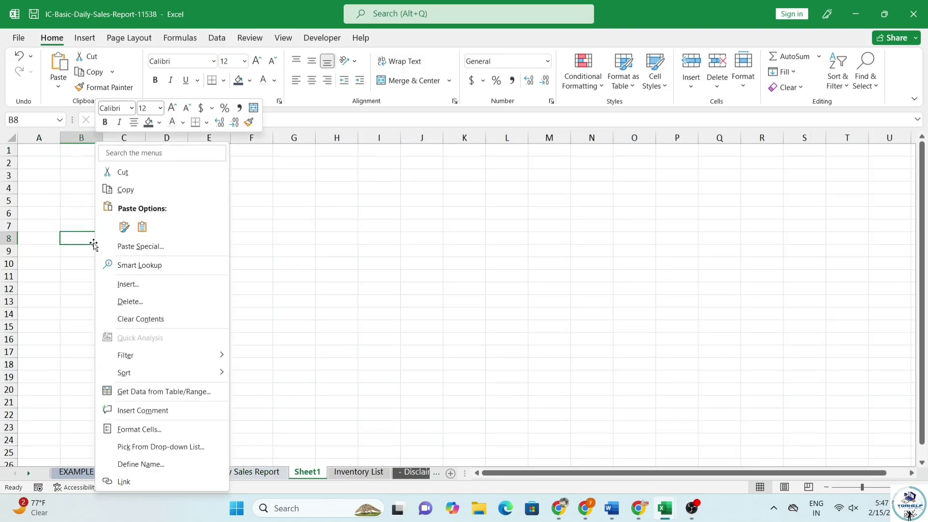
pyautogui.click(47, 162)
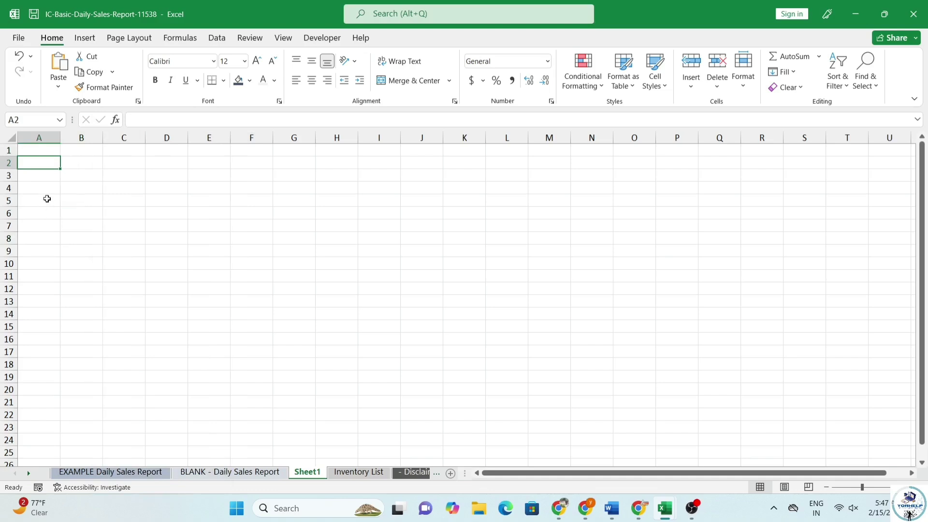
pyautogui.click(51, 153)
pyautogui.click(52, 166)
pyautogui.write('Item')
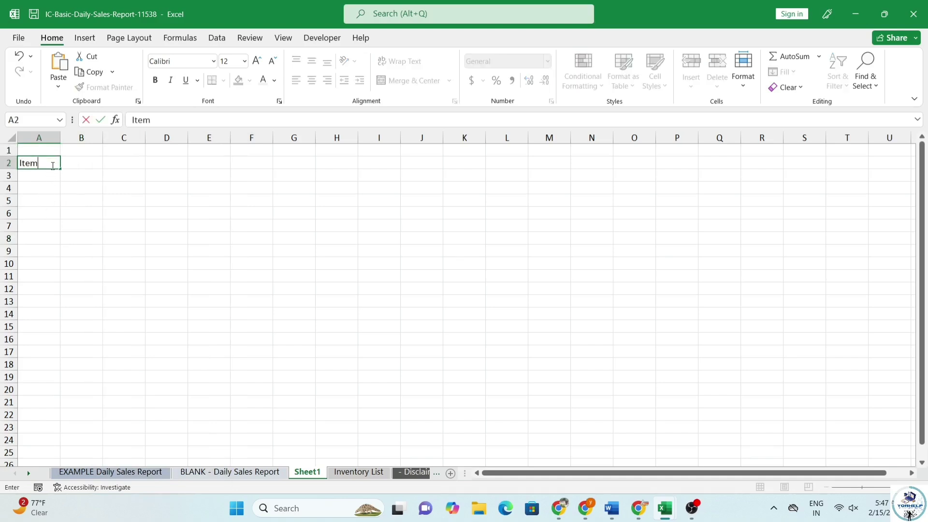
pyautogui.write(' Code')
pyautogui.press('Tab')
pyautogui.write('I')
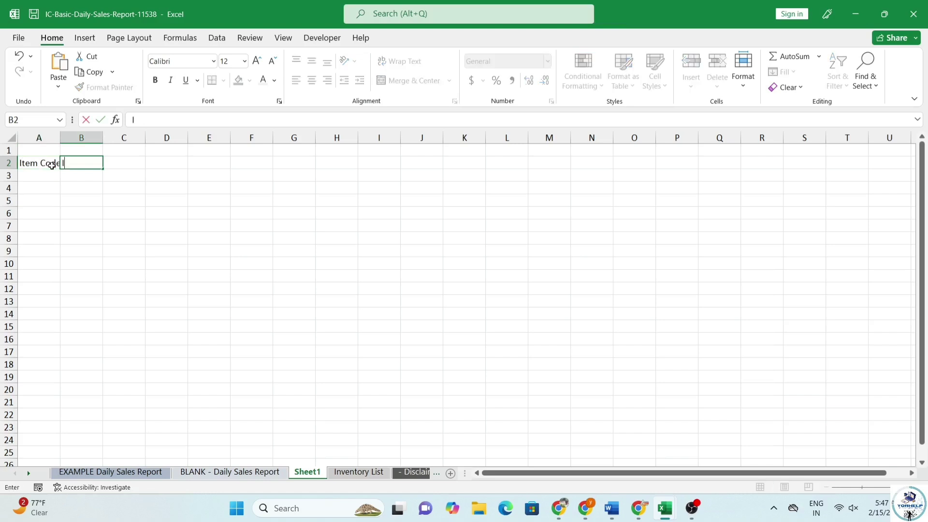
pyautogui.write('nvent')
pyautogui.press('BackSpace')
pyautogui.press('BackSpace')
pyautogui.write('ory Nm')
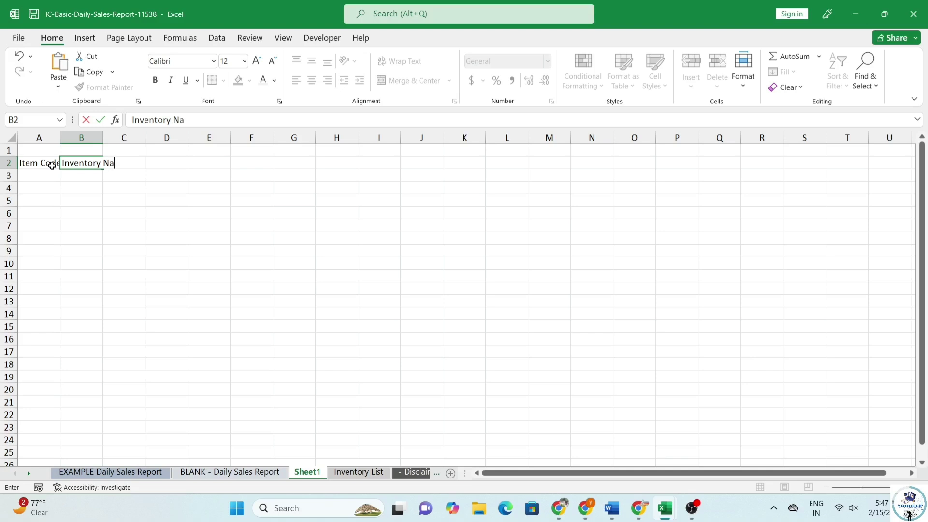
pyautogui.write('me')
pyautogui.press('Tab')
pyautogui.write('De')
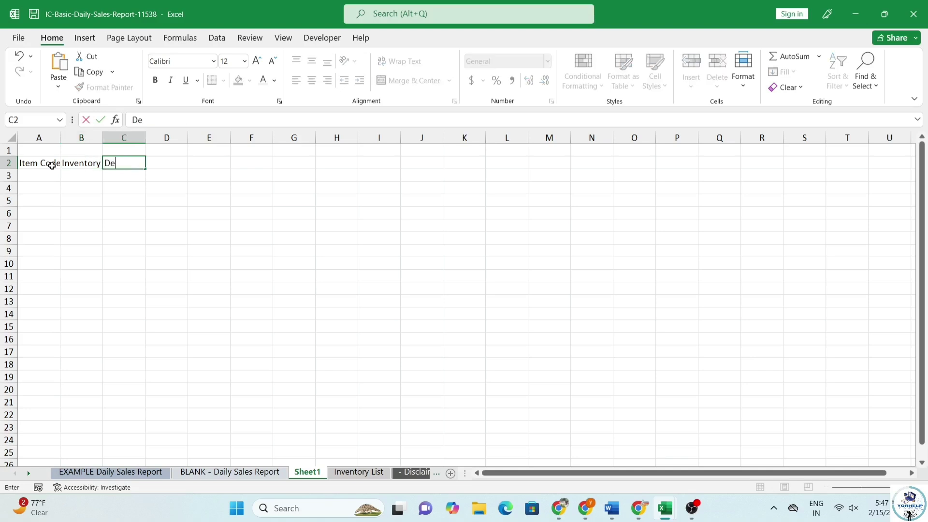
pyautogui.write('scription')
pyautogui.press('Tab')
pyautogui.write('Rate')
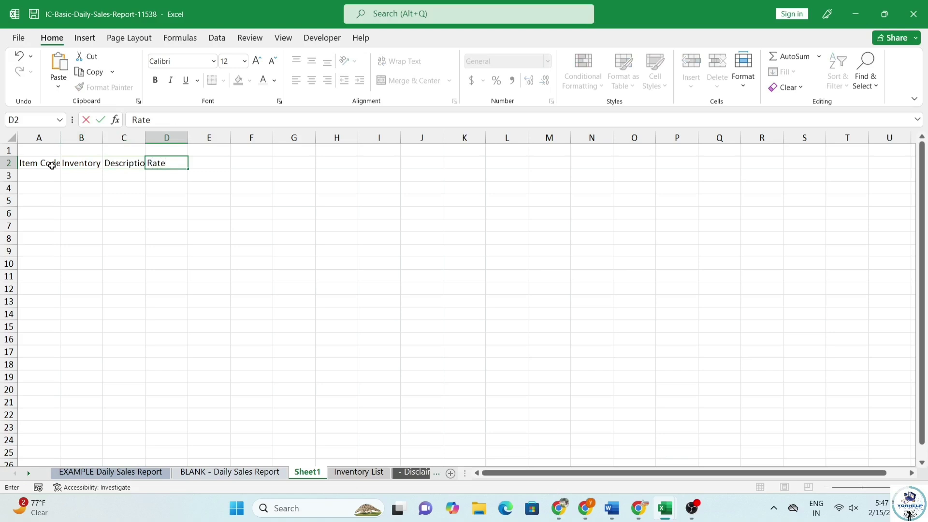
# AutoFit columns A, B and C to their header text
pyautogui.click(52, 165)
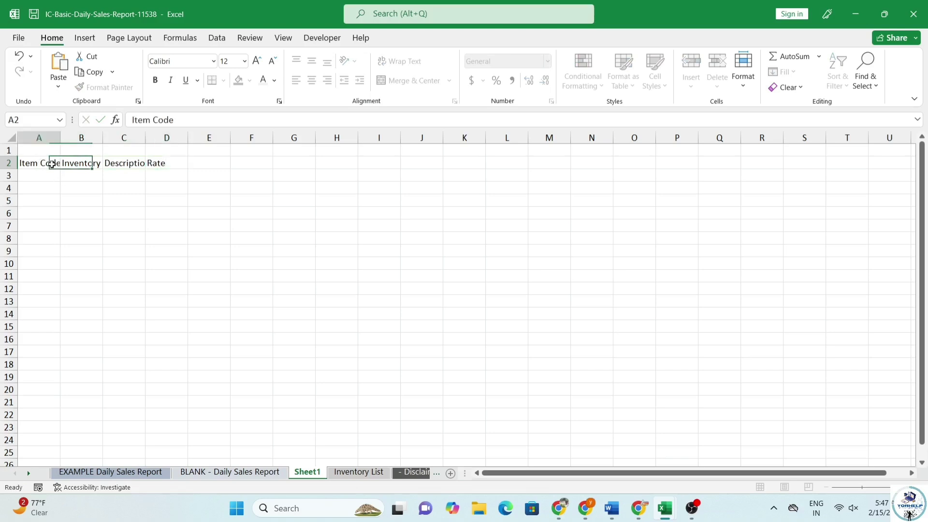
pyautogui.moveTo(52, 164); pyautogui.dragTo(60, 164)
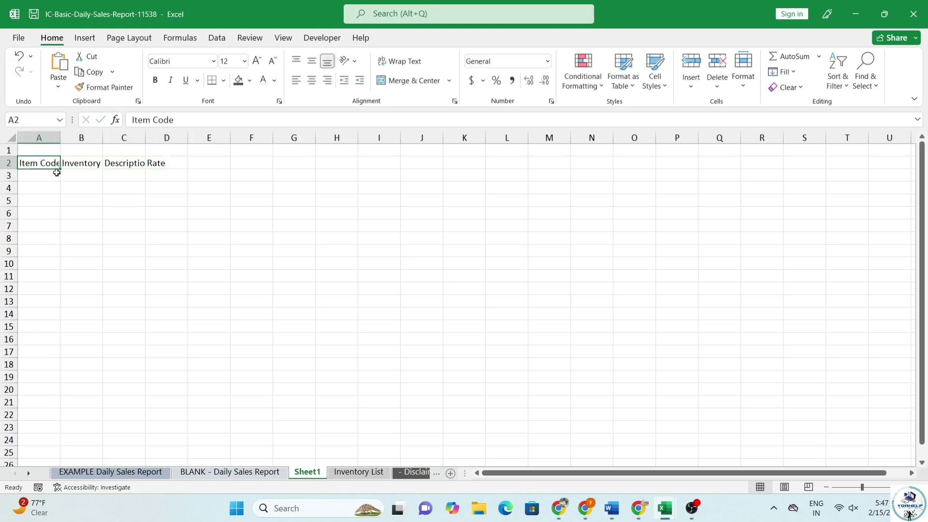
pyautogui.doubleClick(59, 138)
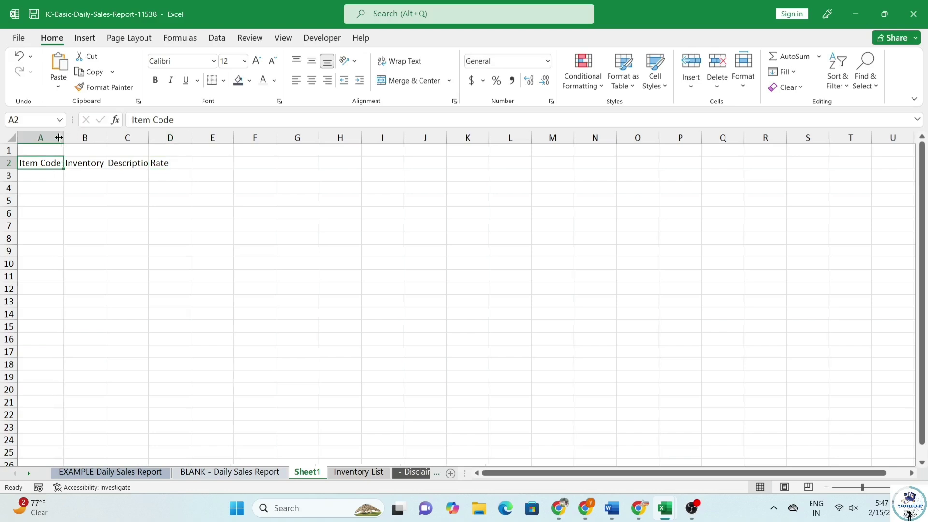
pyautogui.doubleClick(106, 137)
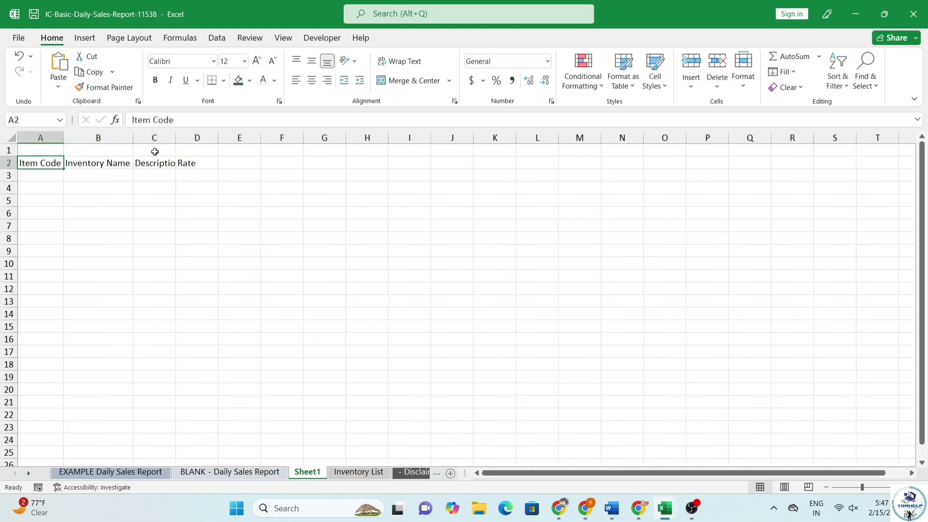
pyautogui.doubleClick(176, 138)
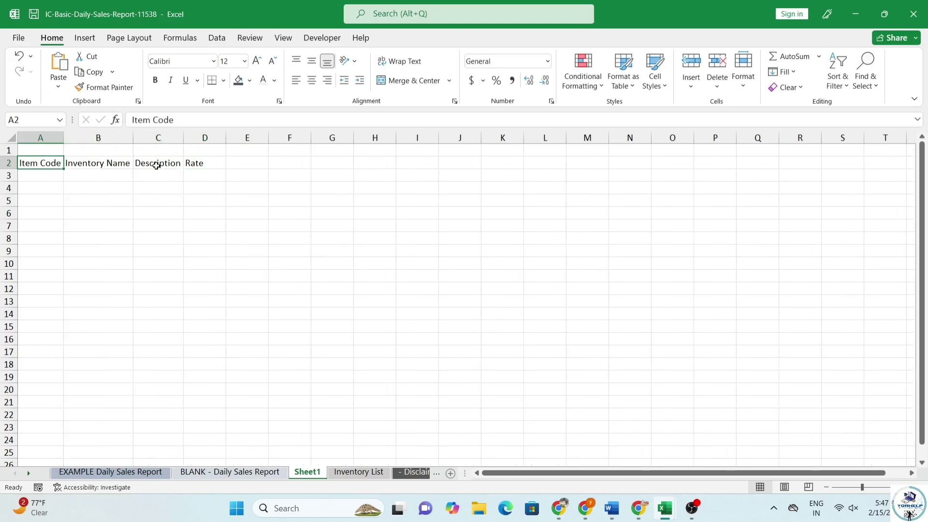
# Give headers A2:D2 a dark blue fill with white font
pyautogui.moveTo(52, 165); pyautogui.dragTo(193, 160)
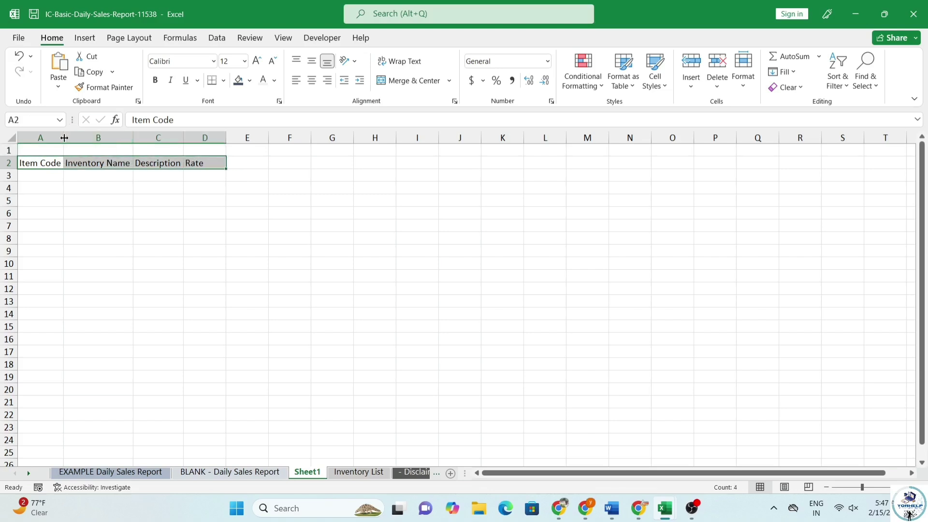
pyautogui.click(250, 80)
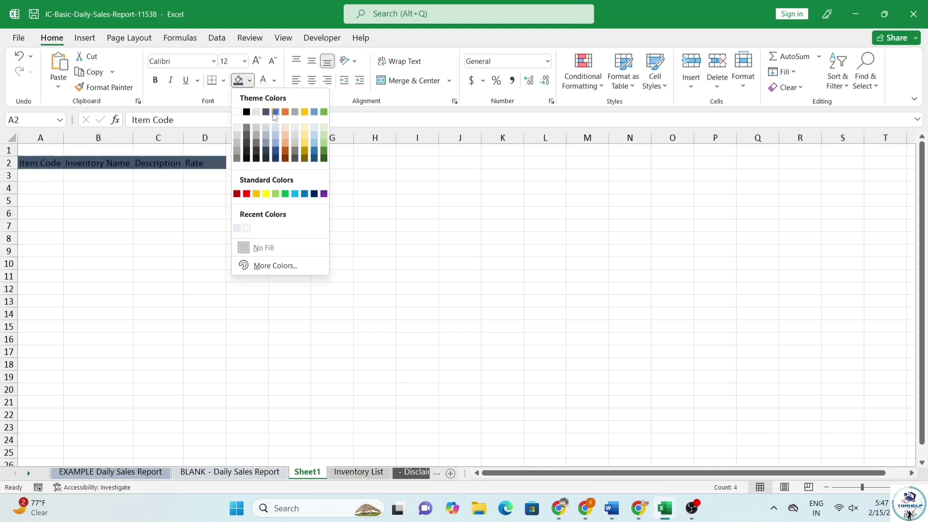
pyautogui.click(275, 113)
pyautogui.click(274, 80)
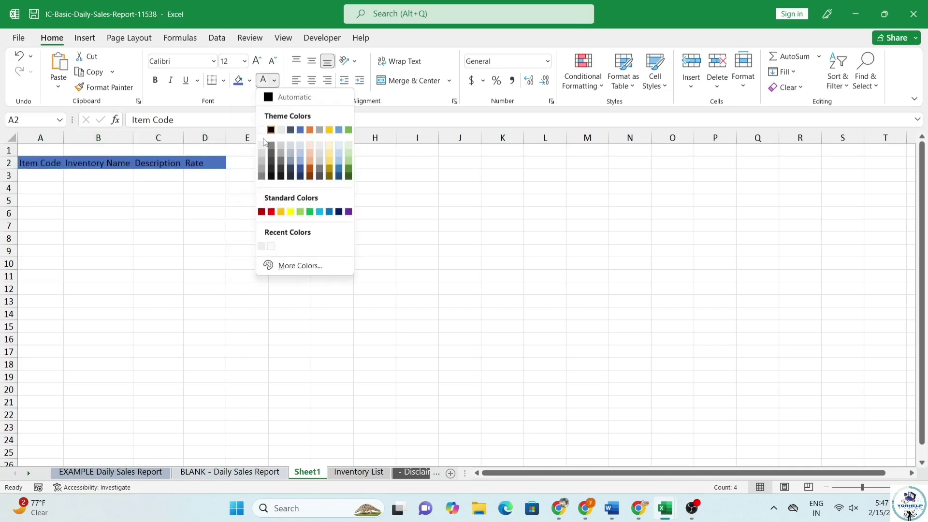
pyautogui.click(261, 130)
pyautogui.click(139, 186)
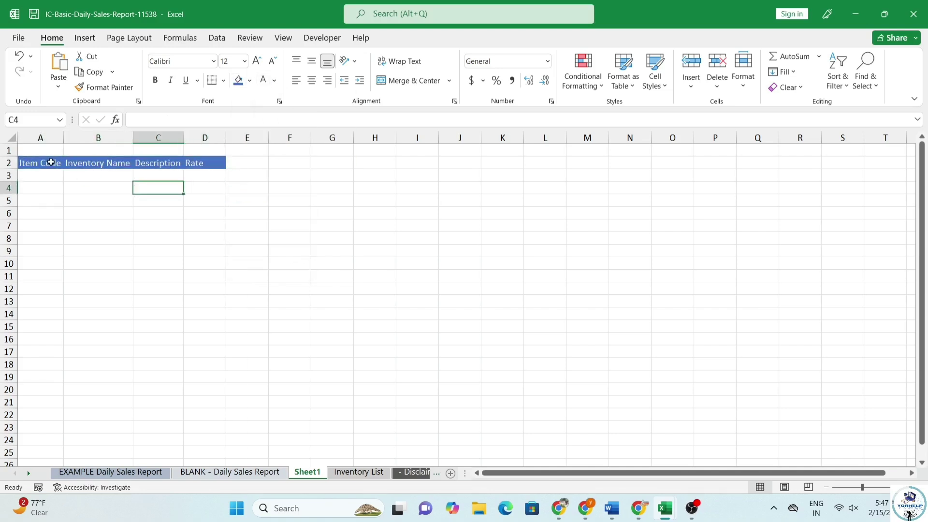
# Apply All Borders to the table range A2:D117
pyautogui.moveTo(51, 162); pyautogui.dragTo(208, 440)
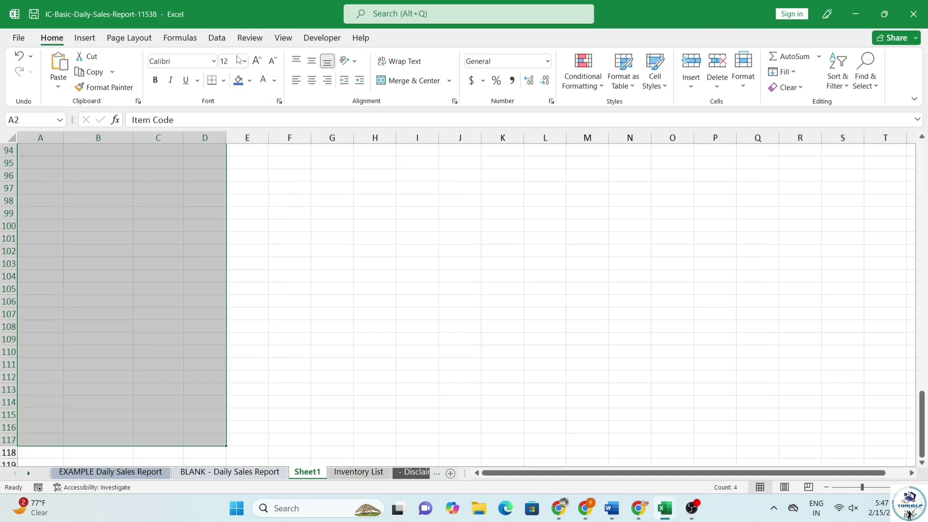
pyautogui.click(224, 80)
pyautogui.click(247, 201)
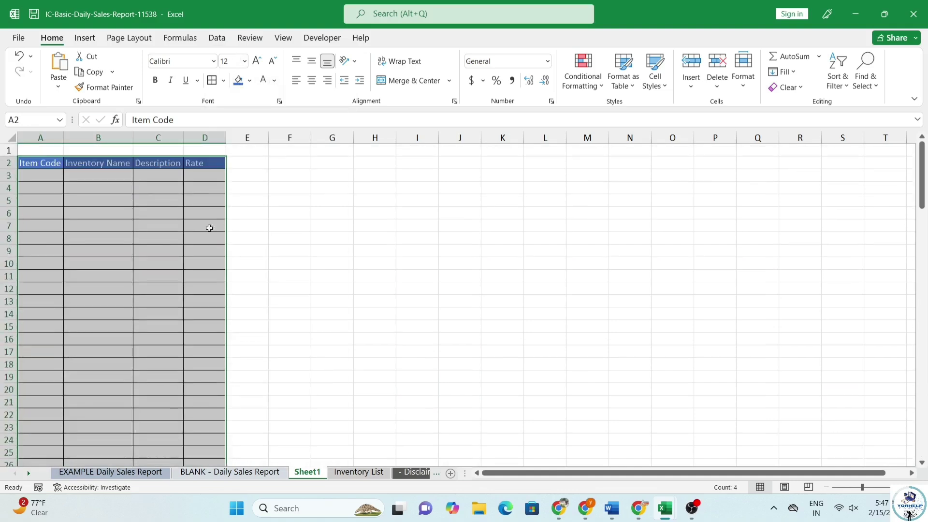
pyautogui.click(50, 175)
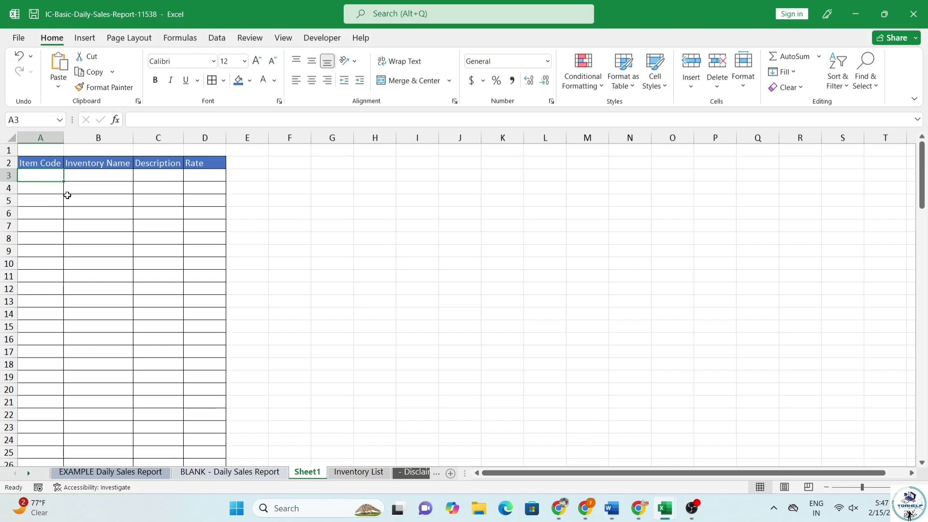
# Enter A101–A104 in A3:A6 and fill the code series down the column
pyautogui.write('A101')
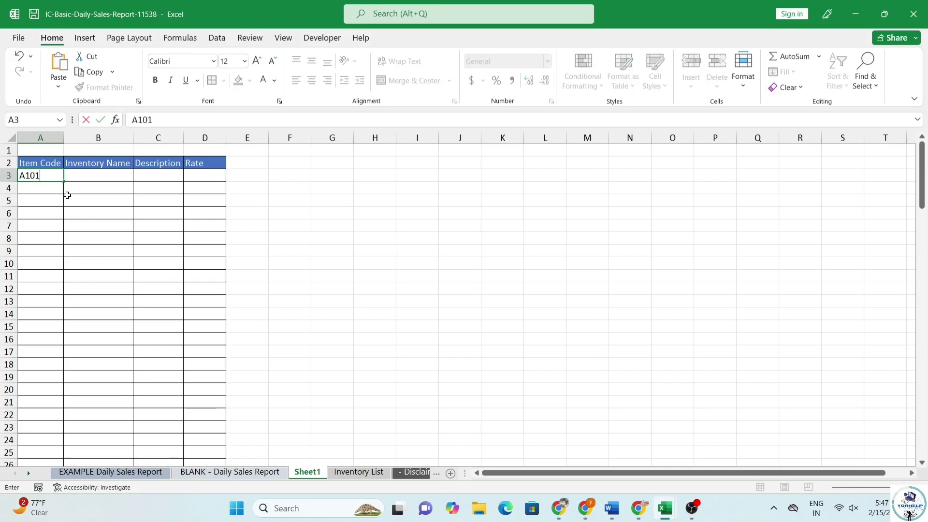
pyautogui.press('Return')
pyautogui.write('A')
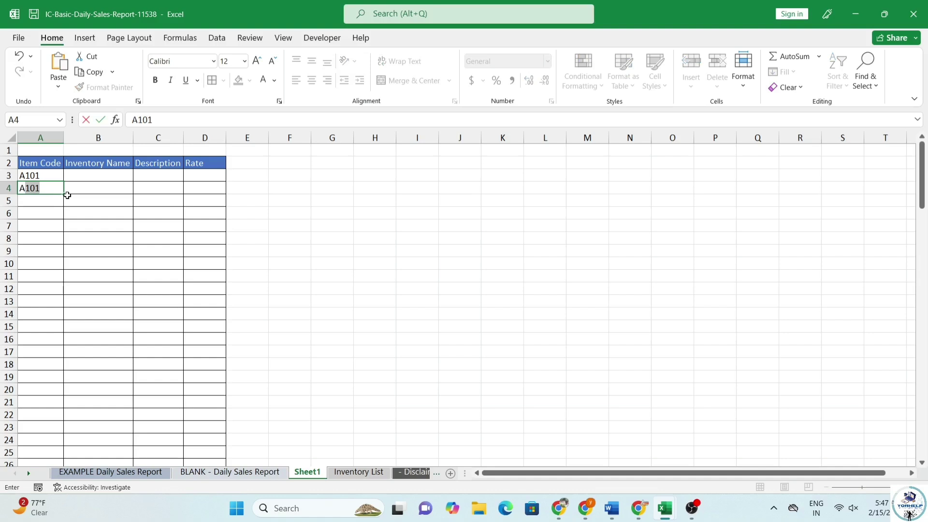
pyautogui.write('102')
pyautogui.press('Return')
pyautogui.write('A103')
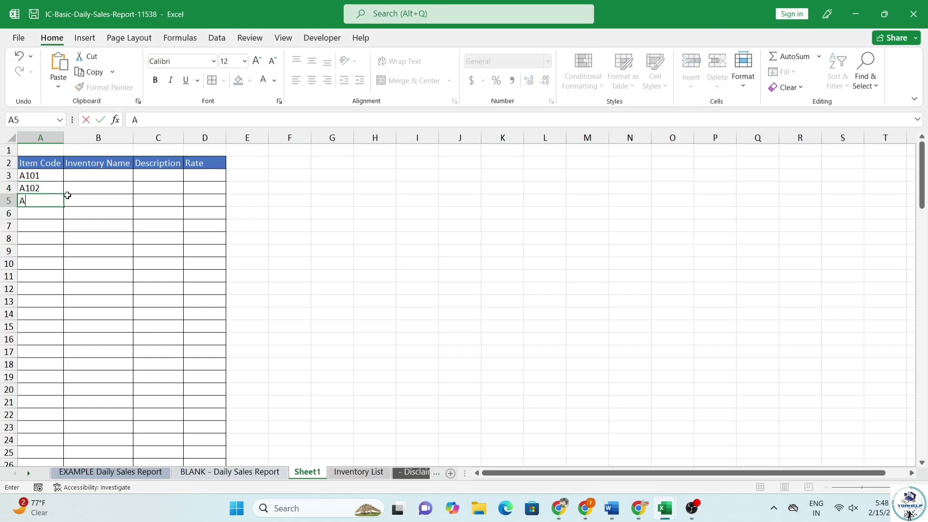
pyautogui.press('Return')
pyautogui.write('A')
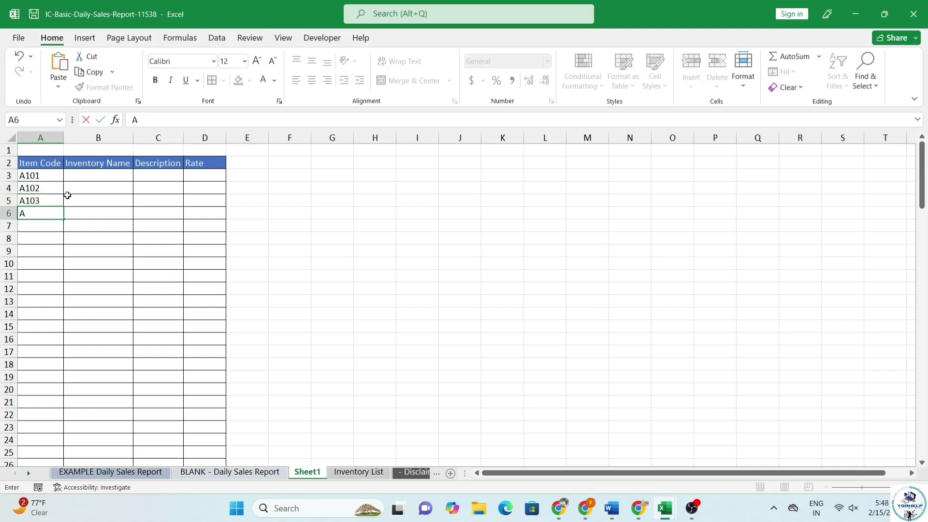
pyautogui.write('104')
pyautogui.press('Return')
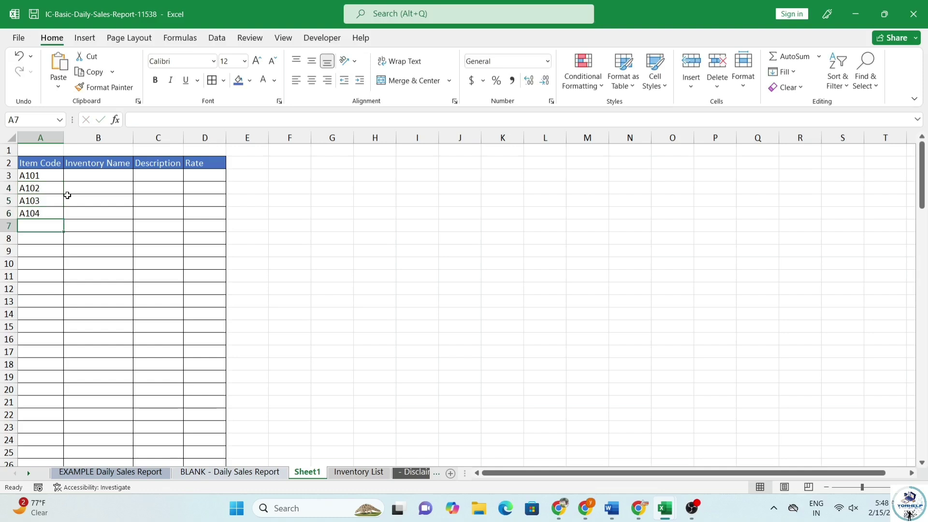
pyautogui.moveTo(53, 189); pyautogui.dragTo(70, 452)
pyautogui.scroll(3, 99, 370)
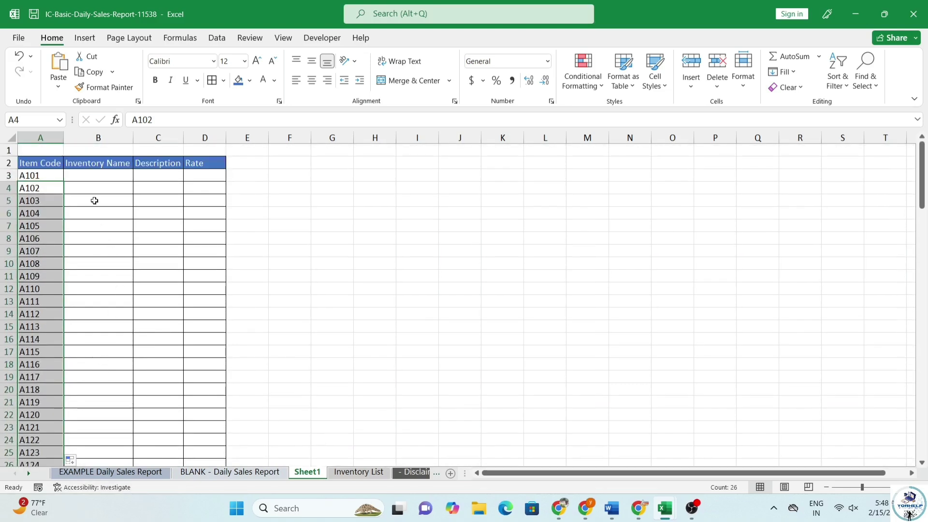
# Enter Item A101 and Item A102 in B3:B4, then fill the names down to Item A125
pyautogui.click(91, 179)
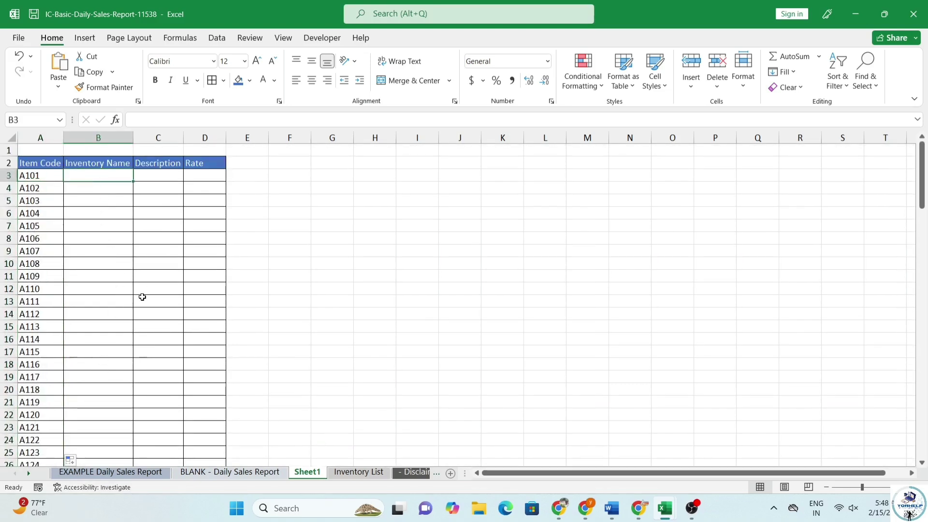
pyautogui.write('Item A')
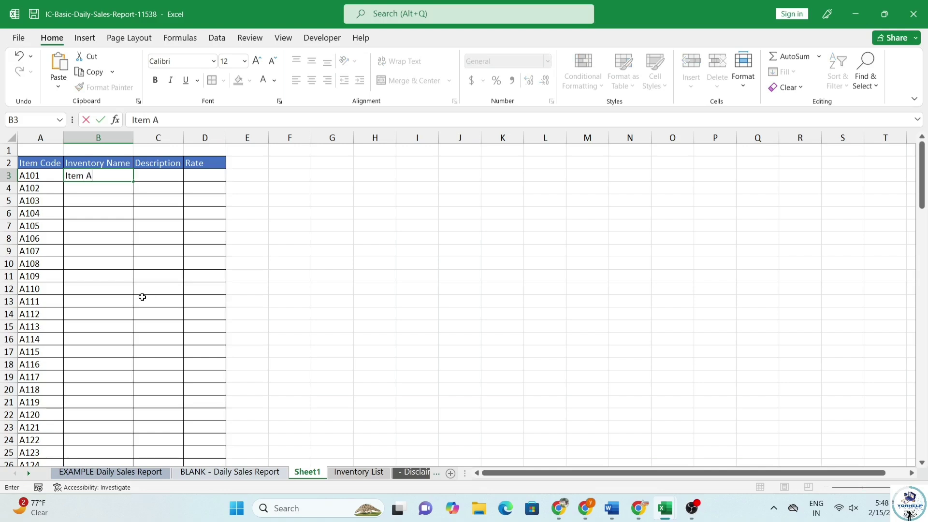
pyautogui.press('Return')
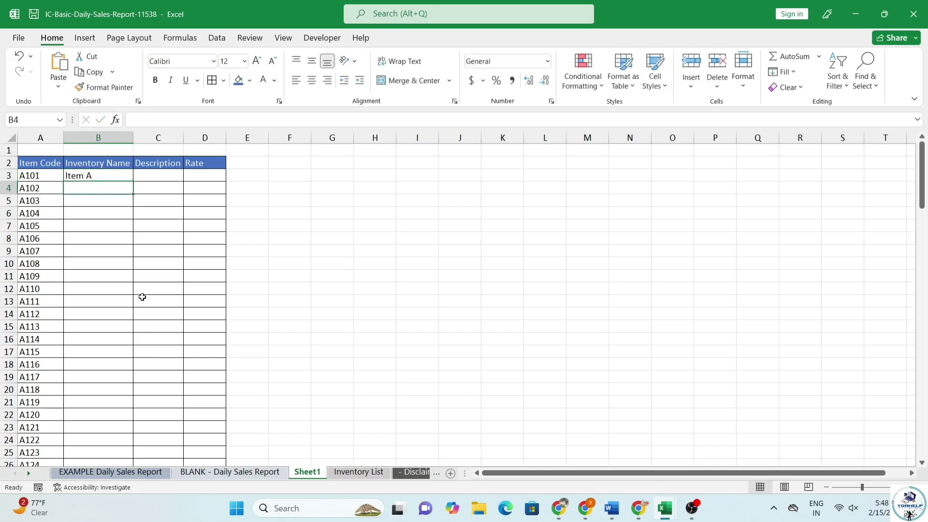
pyautogui.press('Up')
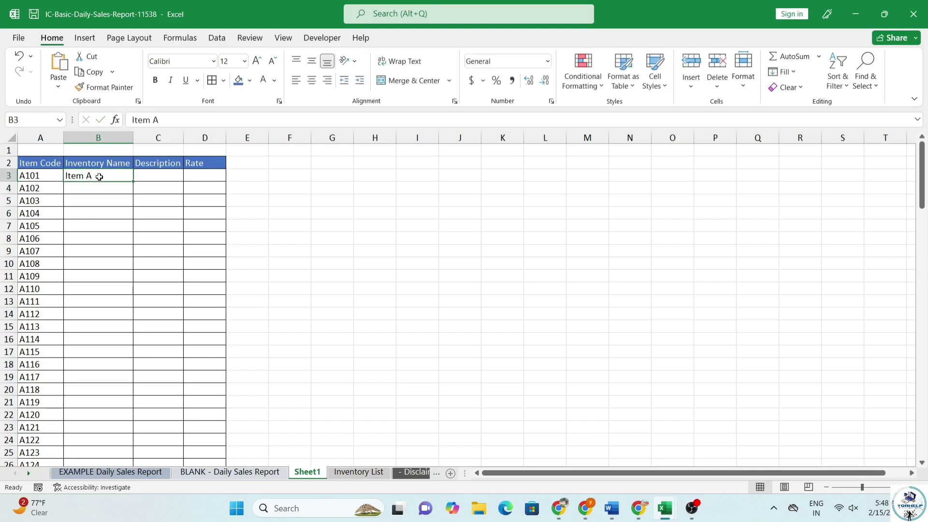
pyautogui.doubleClick(98, 175)
pyautogui.write('101')
pyautogui.press('Return')
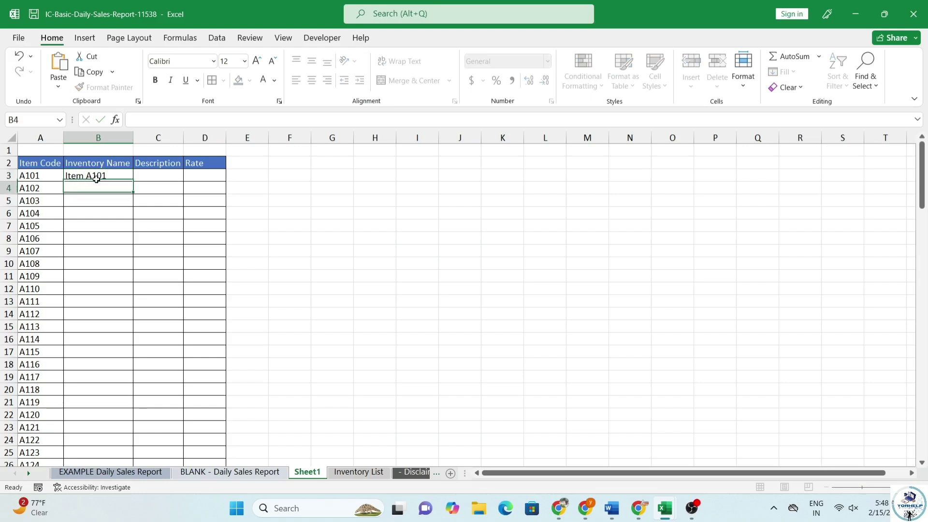
pyautogui.write('A')
pyautogui.write('Item ')
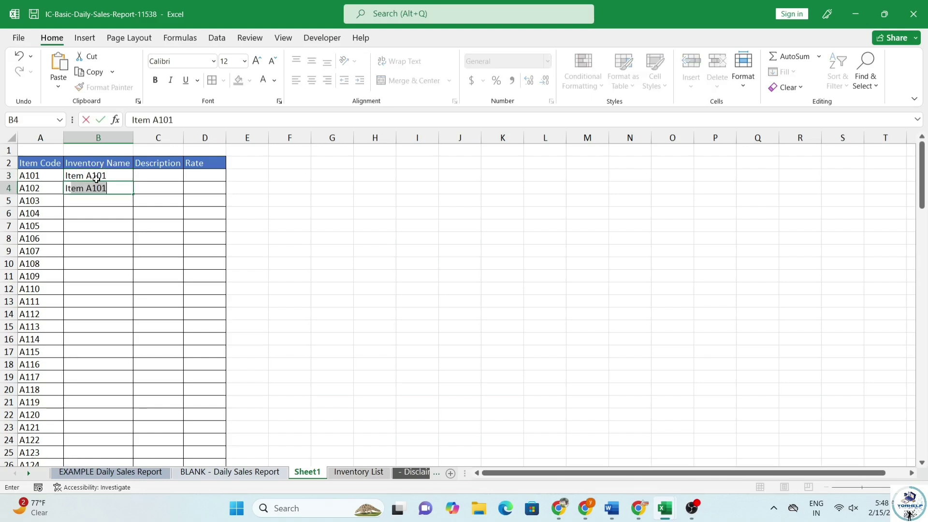
pyautogui.write('A102')
pyautogui.press('Return')
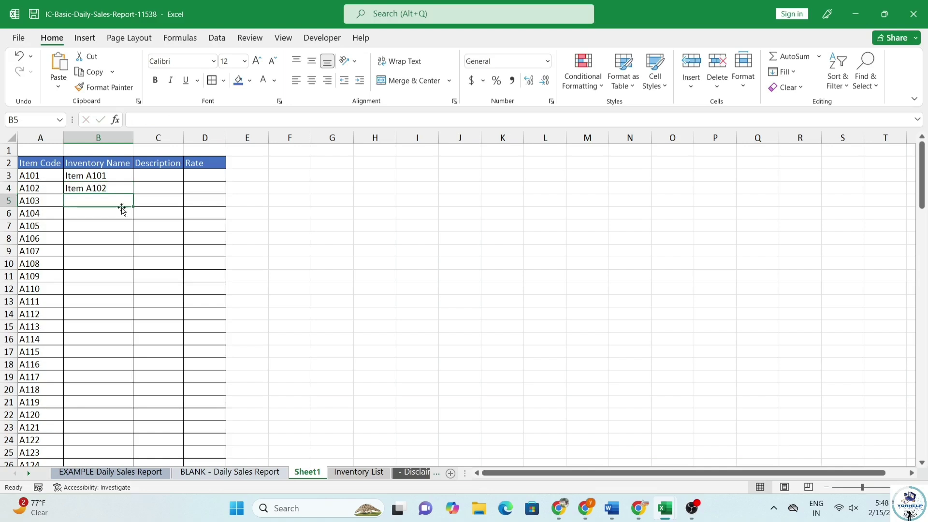
pyautogui.click(121, 177)
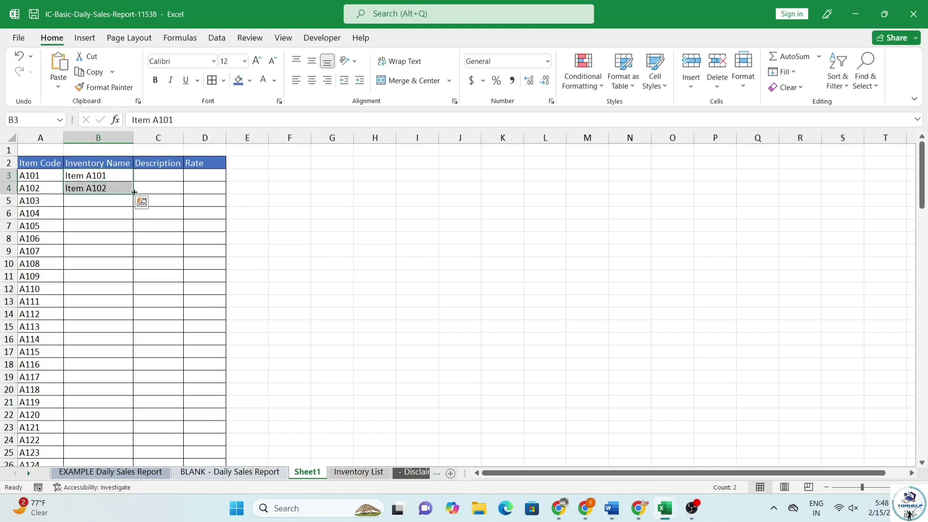
pyautogui.moveTo(134, 192); pyautogui.dragTo(137, 447)
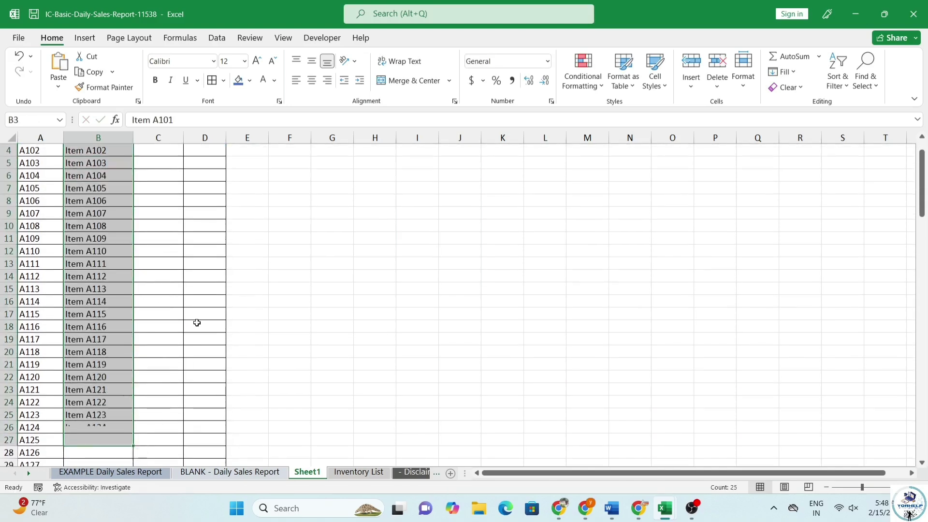
pyautogui.scroll(1, 196, 241)
pyautogui.click(159, 175)
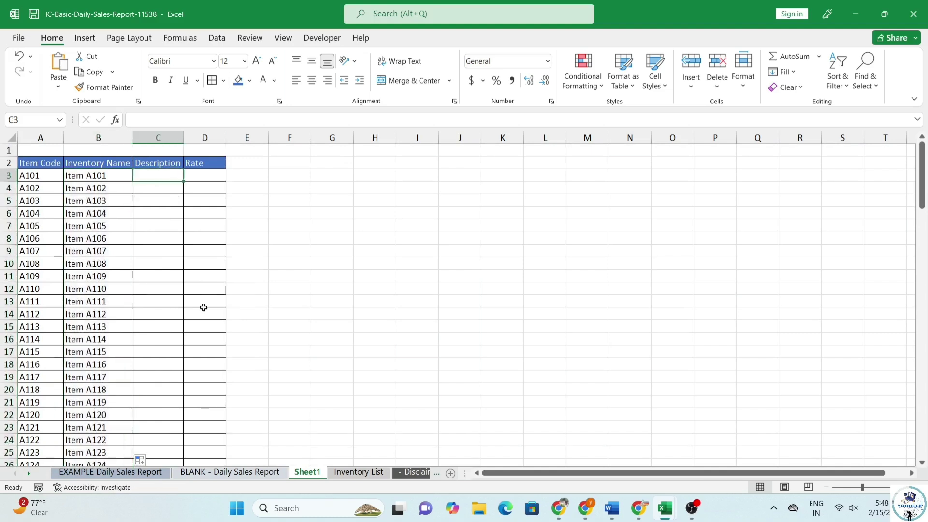
# Format D3:D27 as Accounting with the ₹ Hindi rupee symbol
pyautogui.click(207, 178)
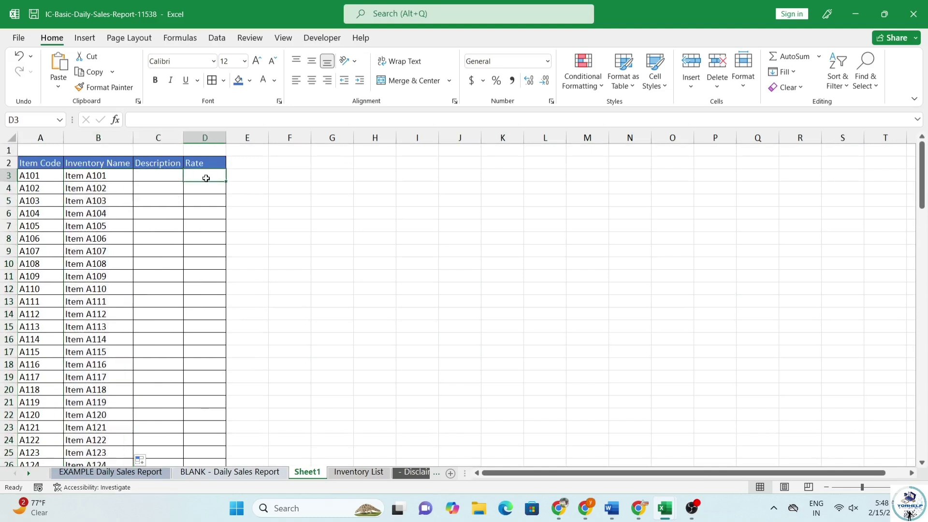
pyautogui.moveTo(206, 177); pyautogui.dragTo(205, 461)
pyautogui.scroll(2, 294, 321)
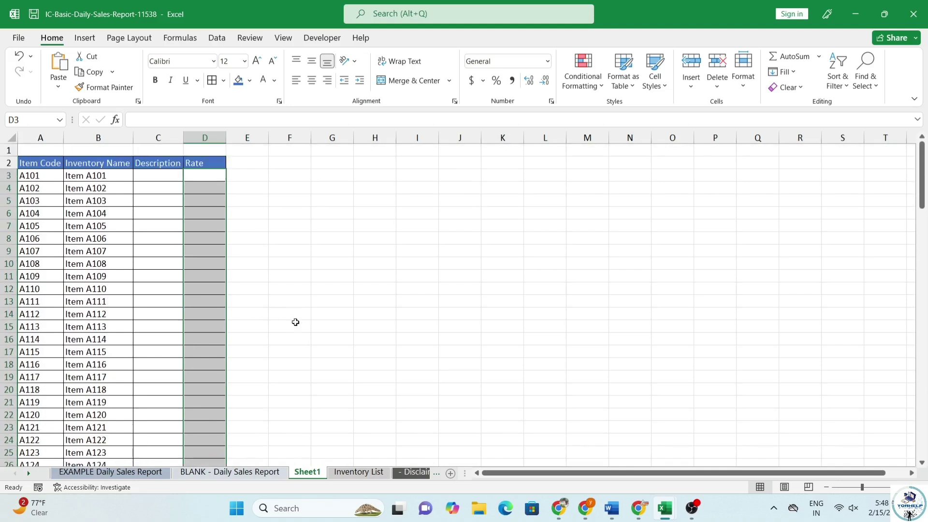
pyautogui.click(484, 81)
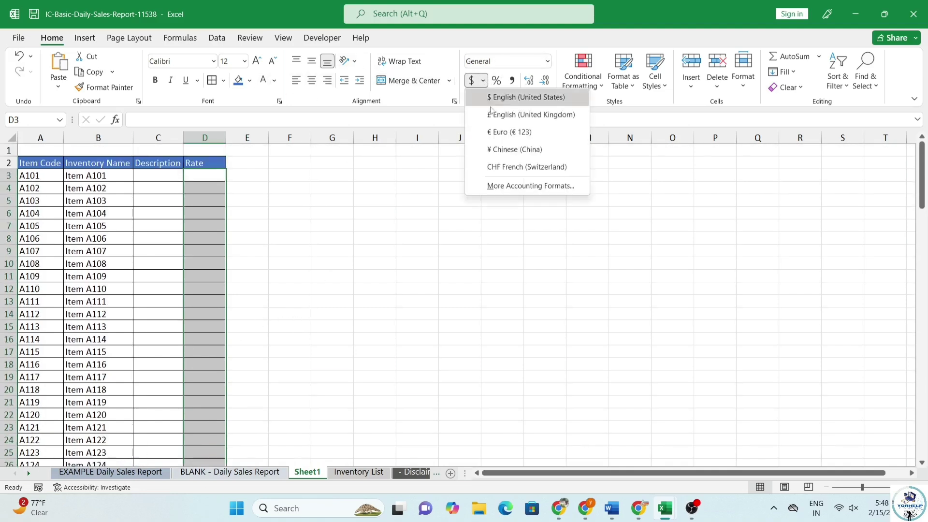
pyautogui.click(508, 187)
pyautogui.click(432, 191)
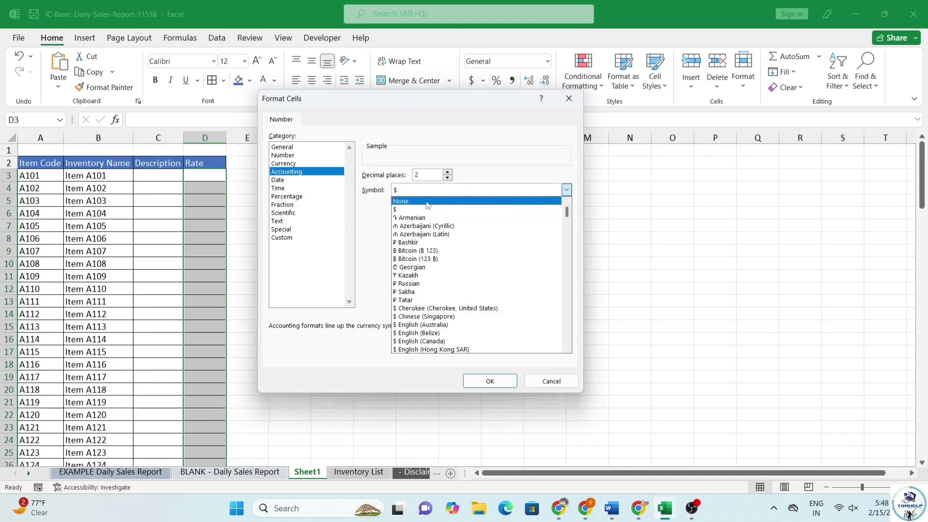
pyautogui.scroll(-12, 430, 280)
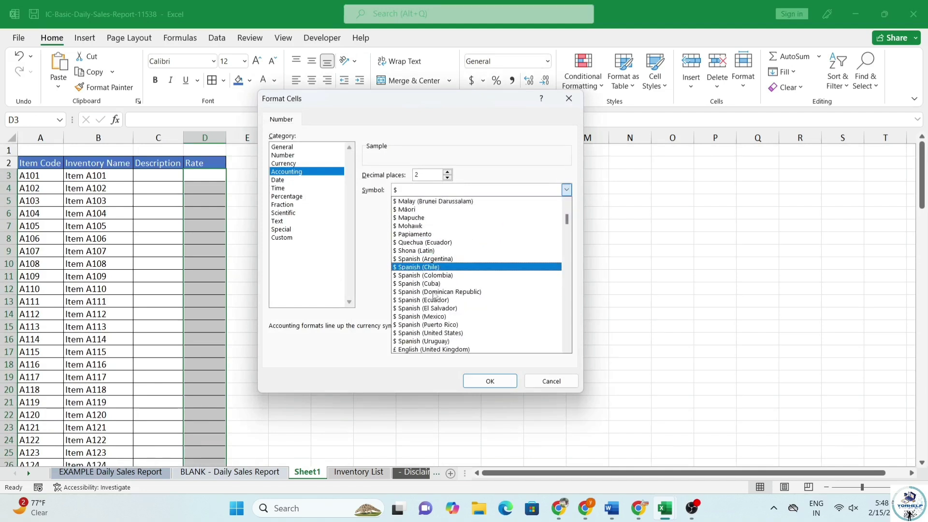
pyautogui.scroll(-10, 435, 296)
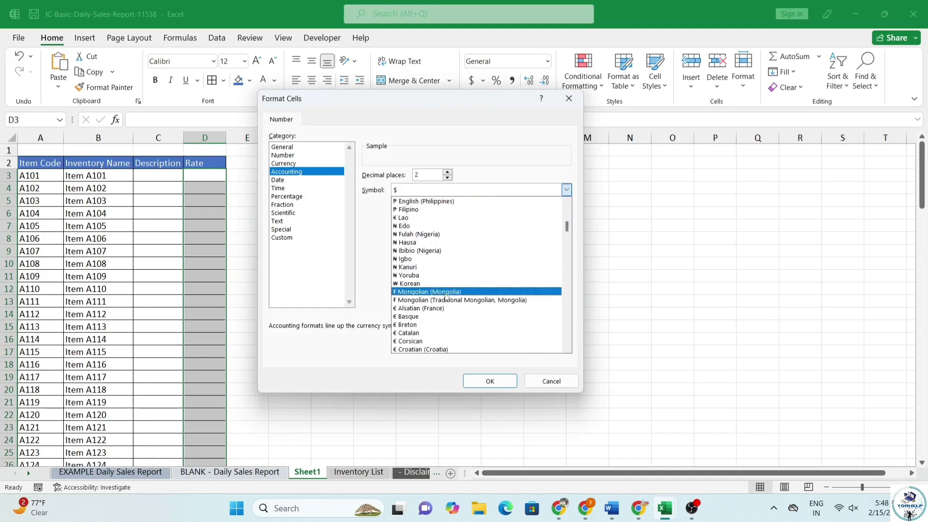
pyautogui.scroll(-1, 447, 291)
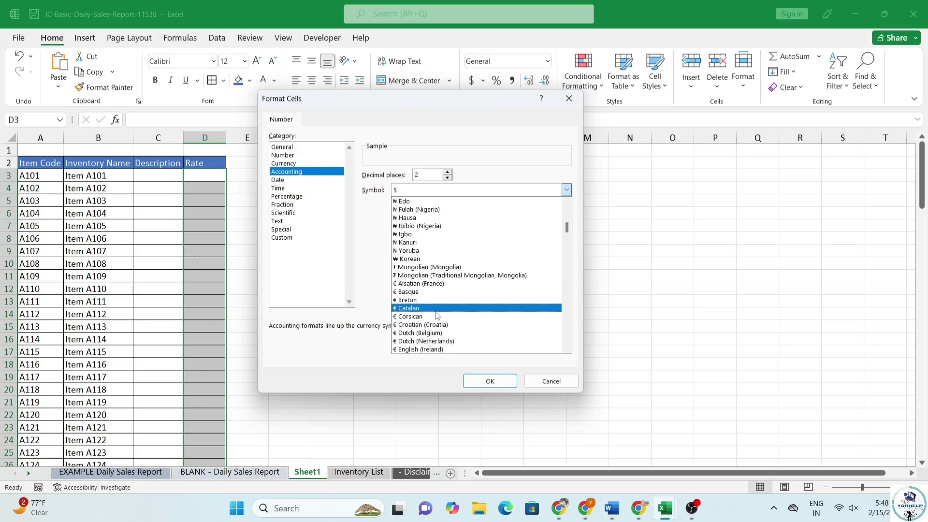
pyautogui.scroll(-10, 436, 315)
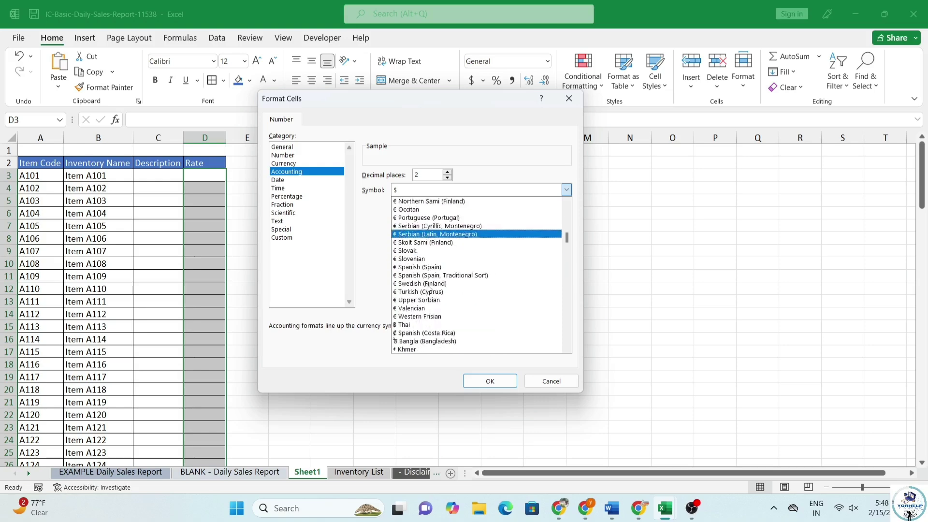
pyautogui.scroll(-8, 429, 289)
pyautogui.click(426, 296)
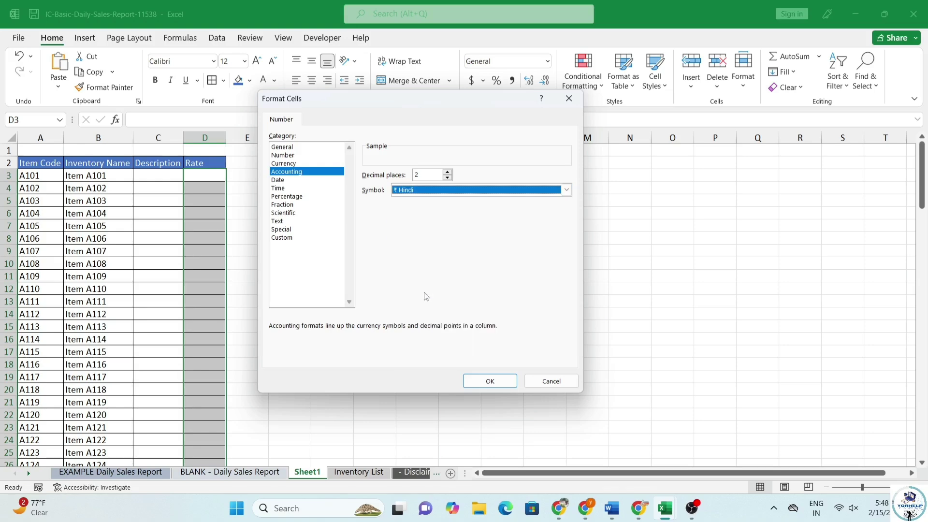
pyautogui.click(483, 385)
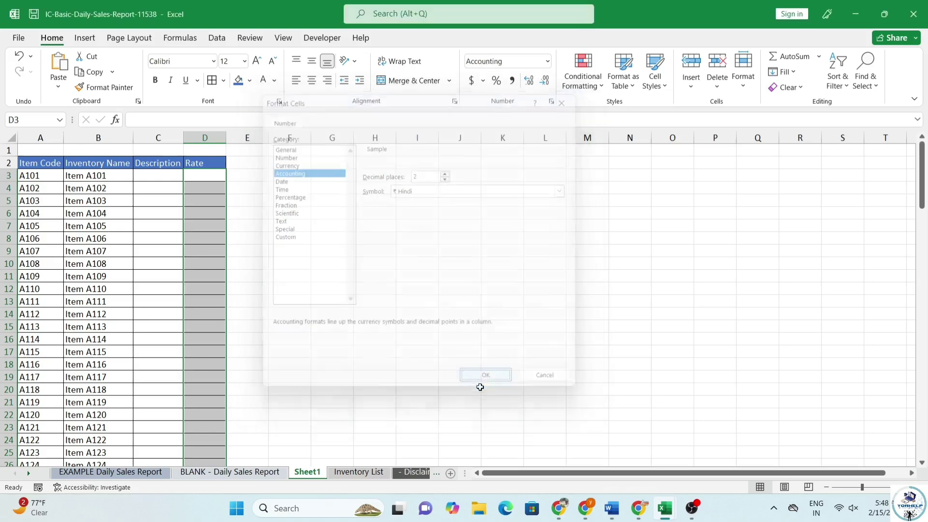
# Enter item rates such as 150 and 2000, then merge and centre A1:D1
pyautogui.click(209, 179)
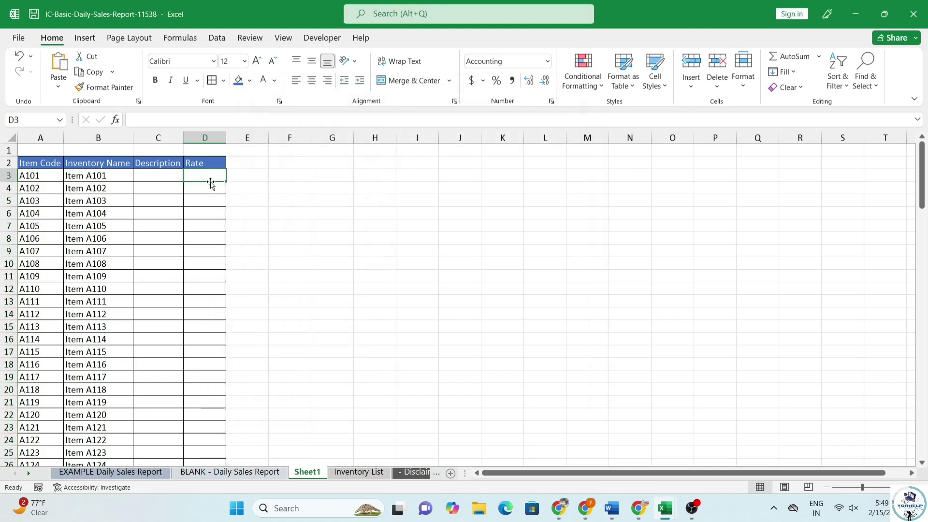
pyautogui.write('150')
pyautogui.press('Return')
pyautogui.write('2000')
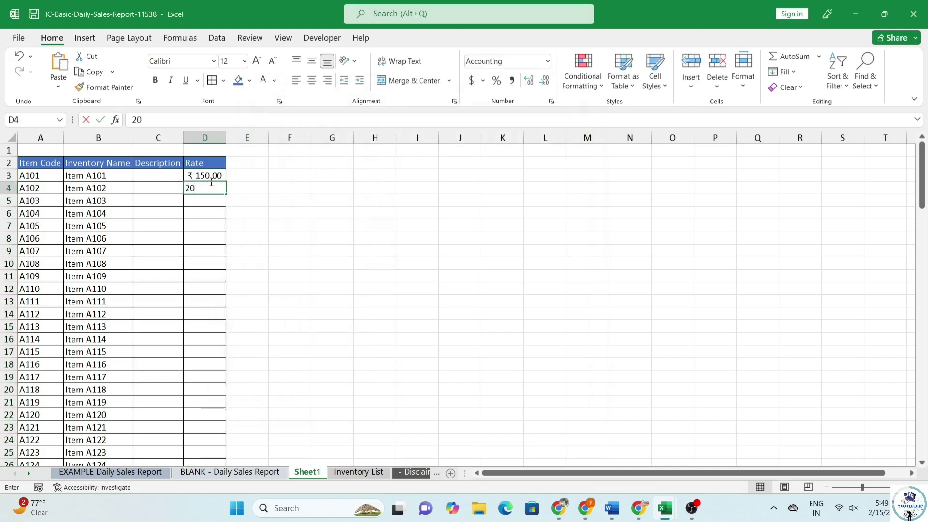
pyautogui.press('Return')
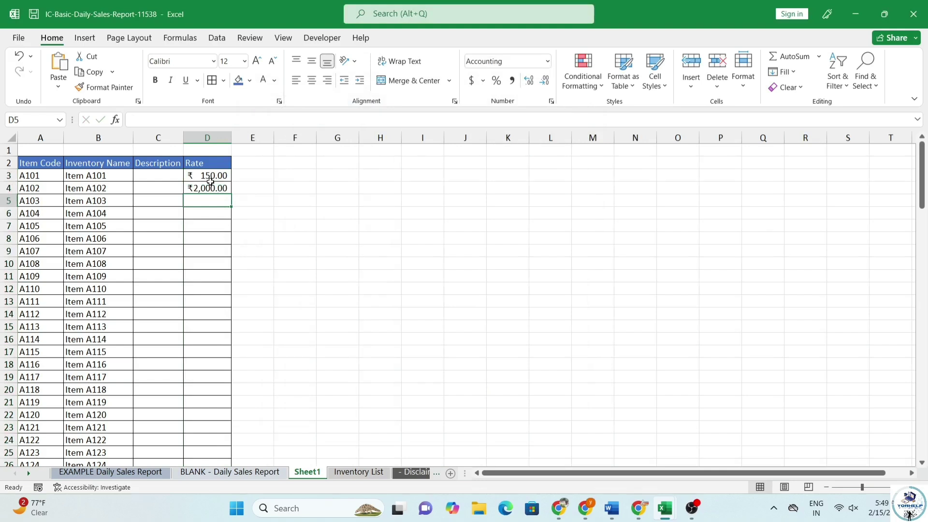
pyautogui.write('30')
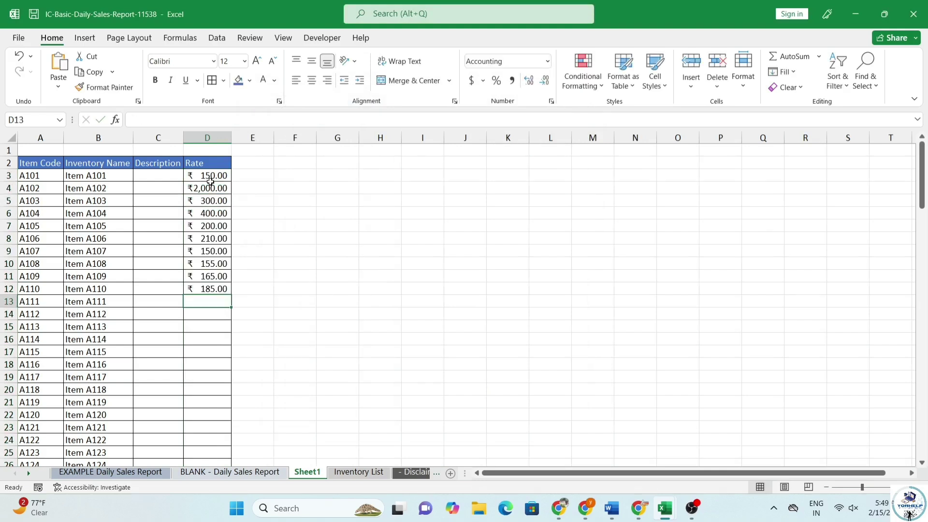
pyautogui.write('174')
pyautogui.press('Return')
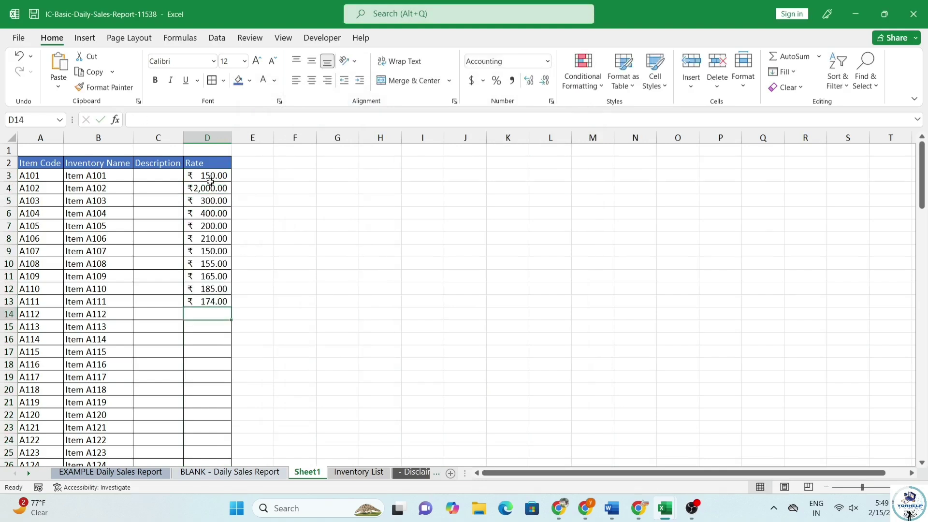
pyautogui.write('25')
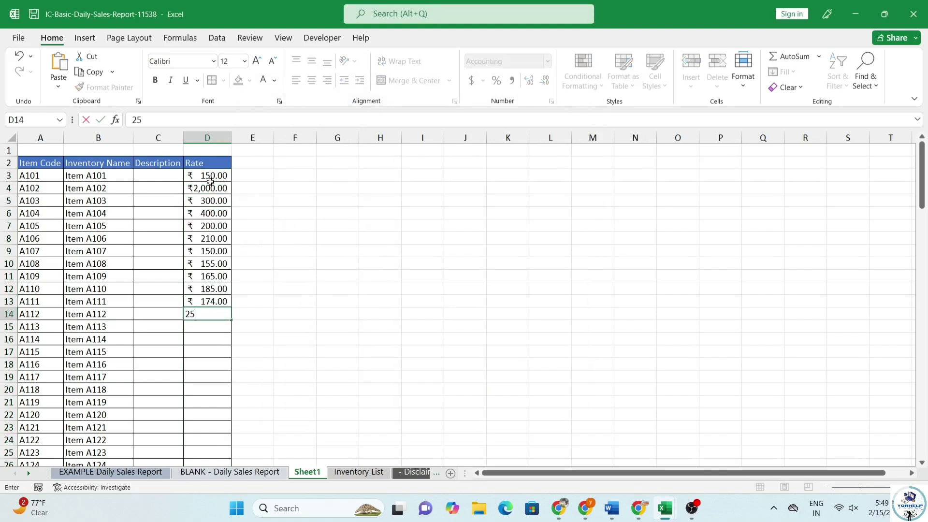
pyautogui.moveTo(29, 150); pyautogui.dragTo(212, 150)
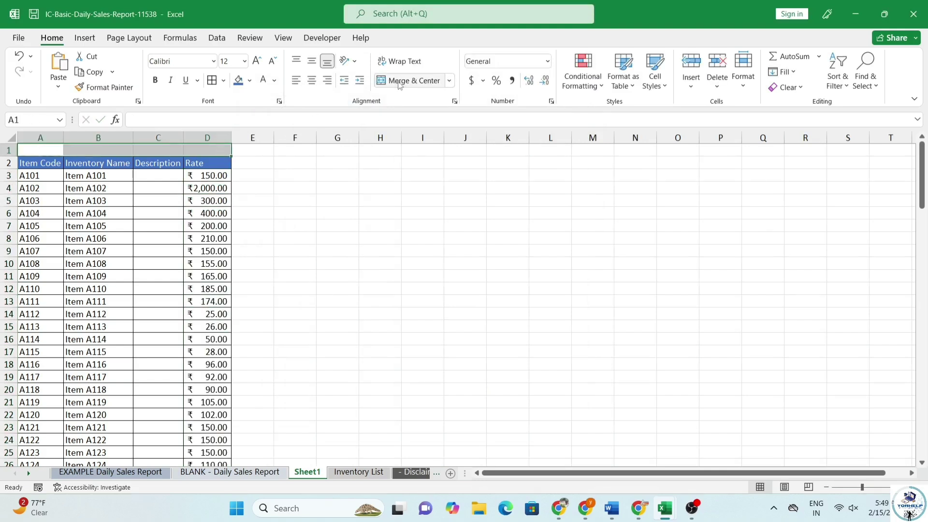
pyautogui.click(414, 80)
# Title A1 'Item Inventory List' with dark blue fill, light text, size 14 bold, then view Inventory List
pyautogui.write('Item ')
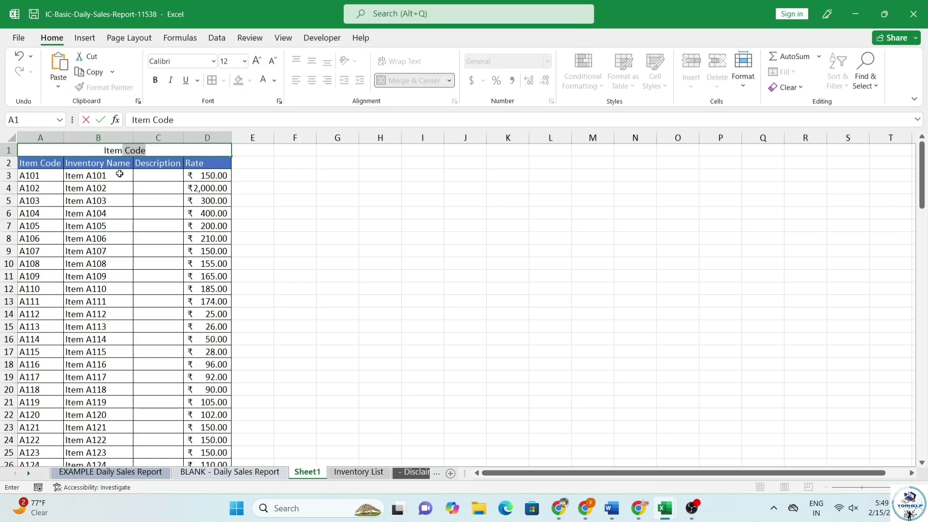
pyautogui.write('Inventory List')
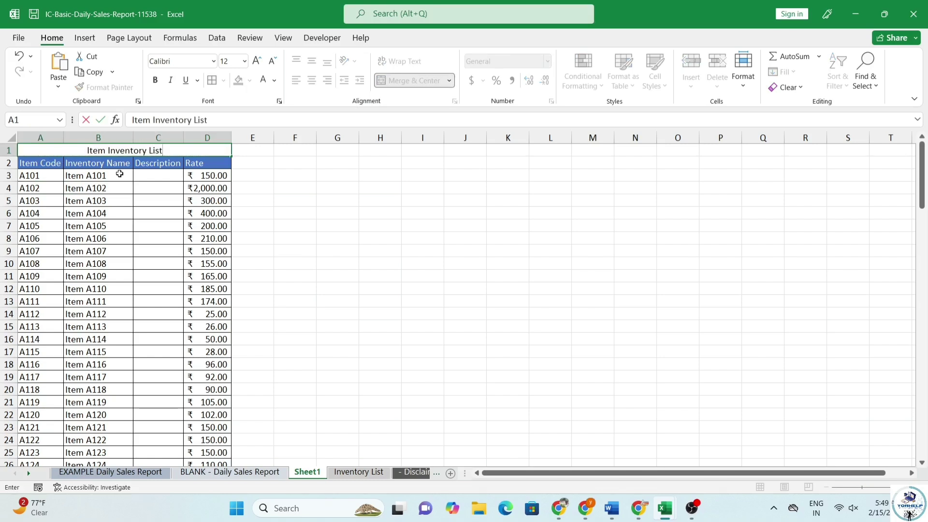
pyautogui.hotkey('ctrl', 'Return')
pyautogui.click(249, 80)
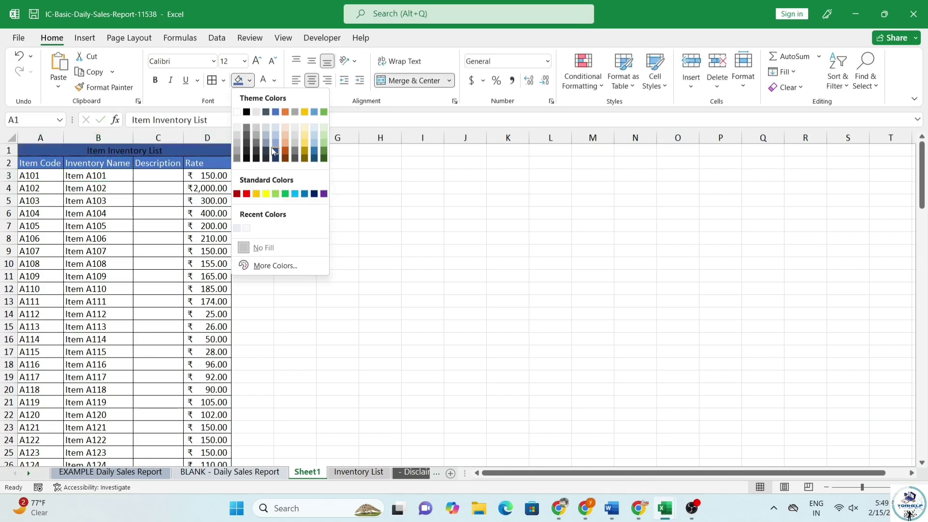
pyautogui.click(275, 151)
pyautogui.click(273, 80)
pyautogui.click(328, 145)
pyautogui.click(257, 60)
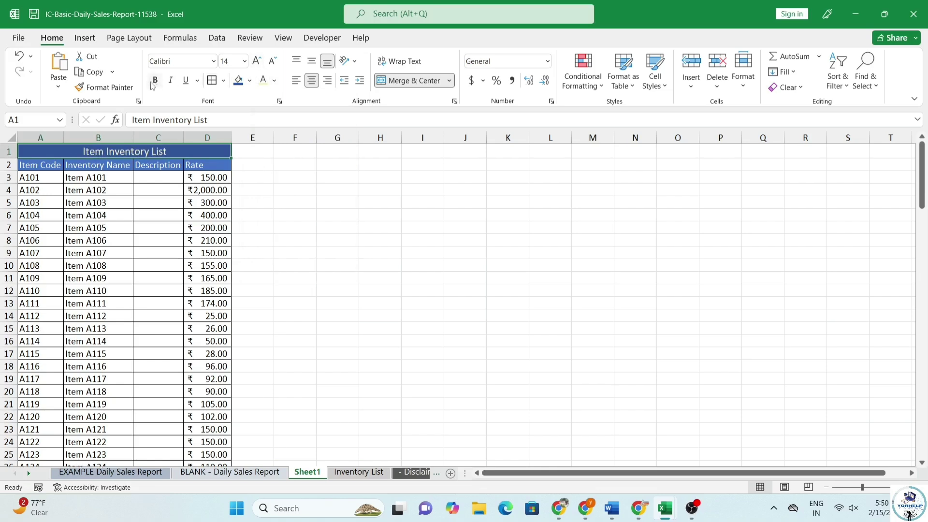
pyautogui.click(155, 80)
pyautogui.click(252, 203)
pyautogui.click(365, 473)
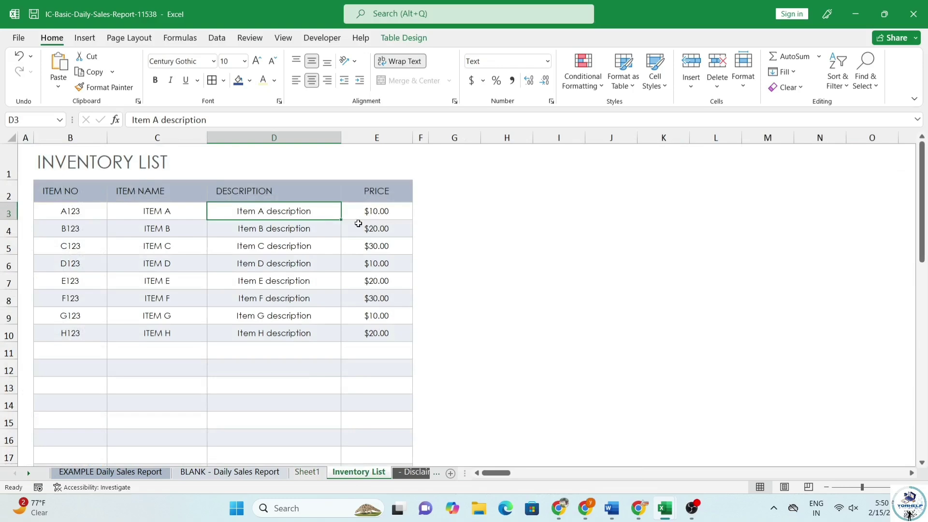
# On Sheet1, flash-fill column C with entries like 'Item A101 Description', 'Item A102 Description'
pyautogui.click(315, 475)
pyautogui.click(162, 185)
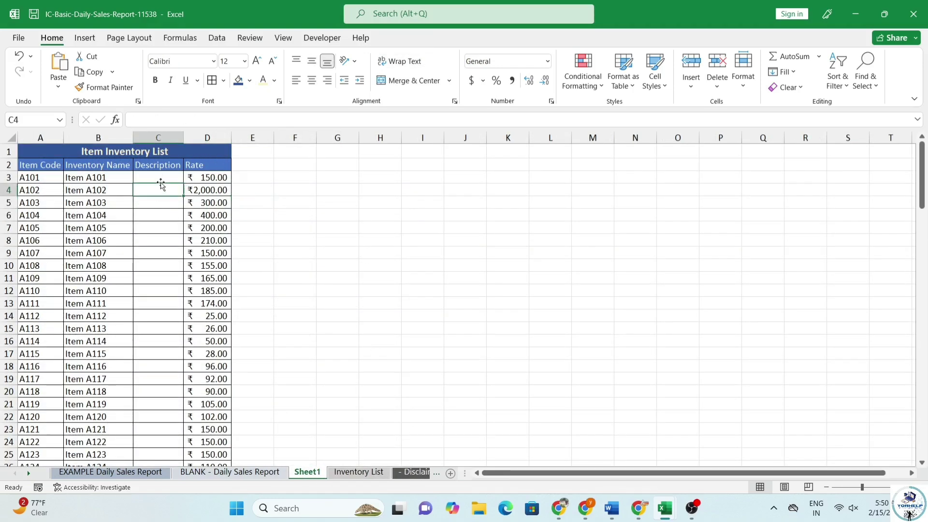
pyautogui.doubleClick(162, 179)
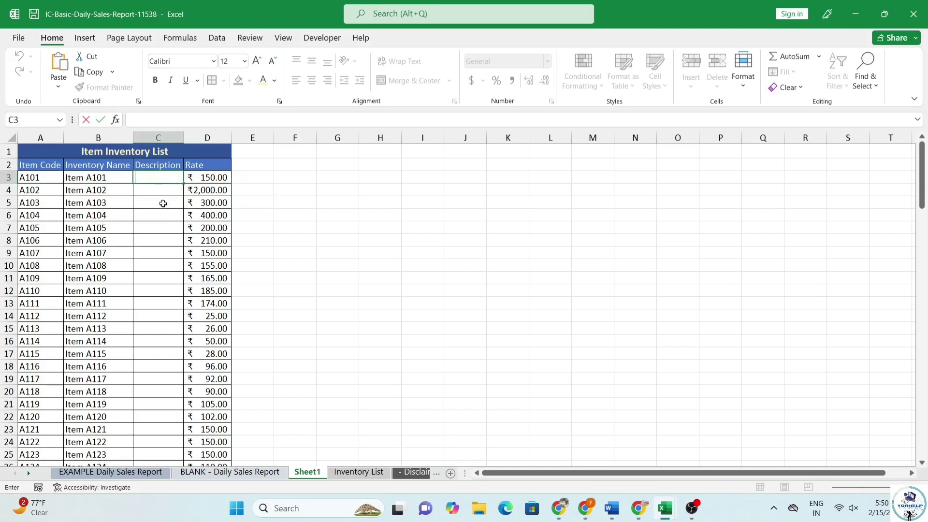
pyautogui.write('Item A101')
pyautogui.write('De')
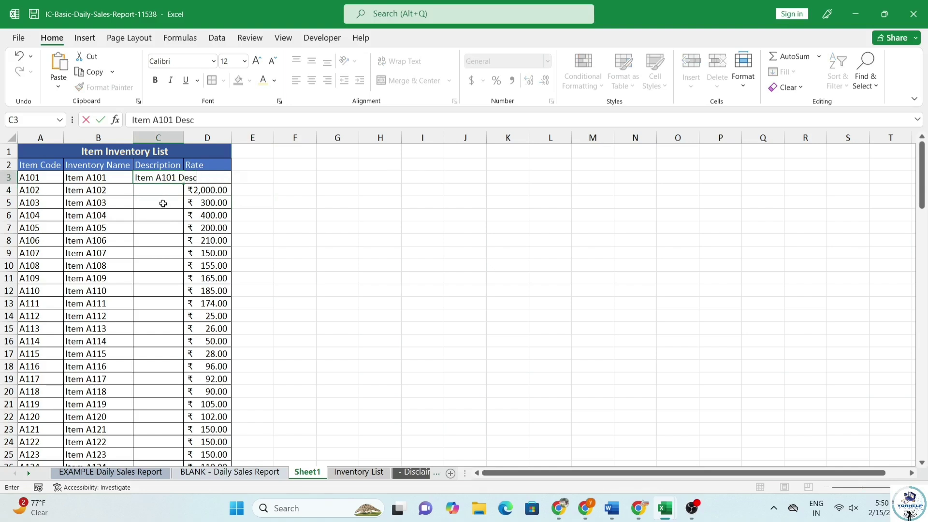
pyautogui.press('Return')
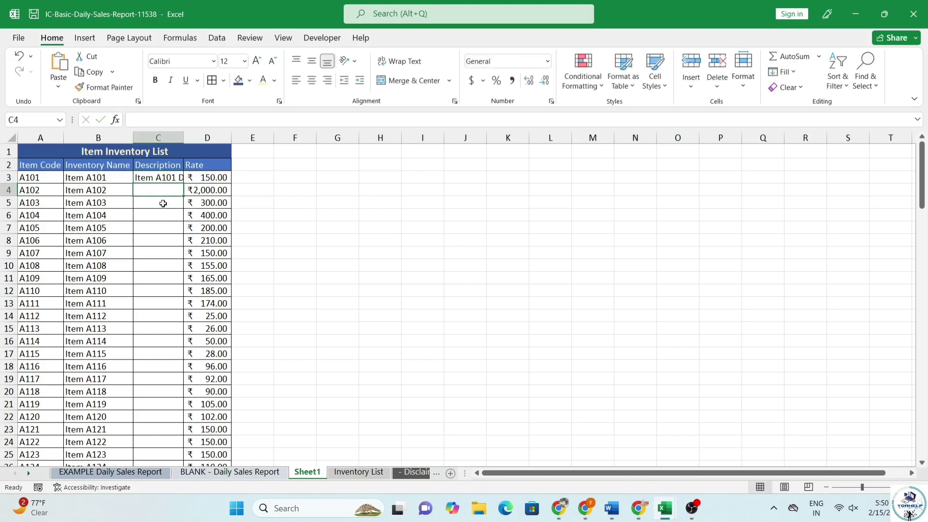
pyautogui.write('Item A102 Description')
pyautogui.press('Return')
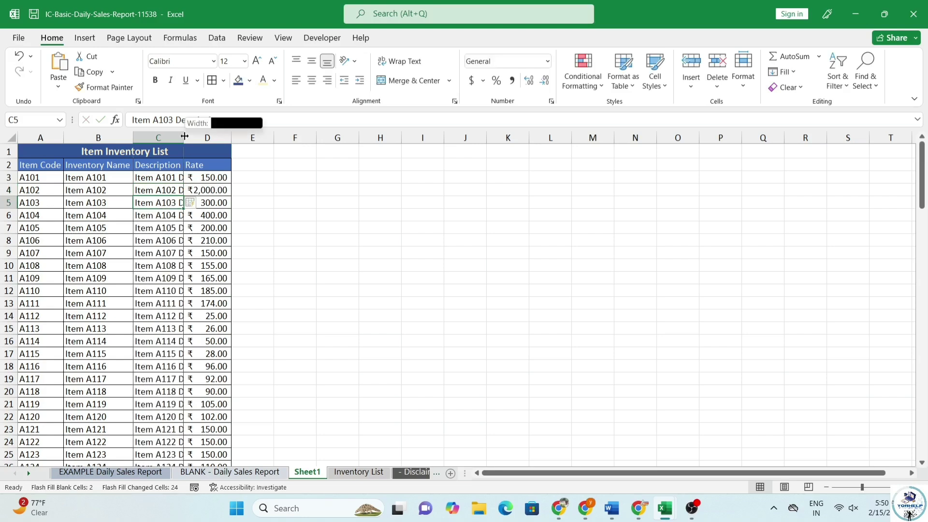
pyautogui.click(189, 277)
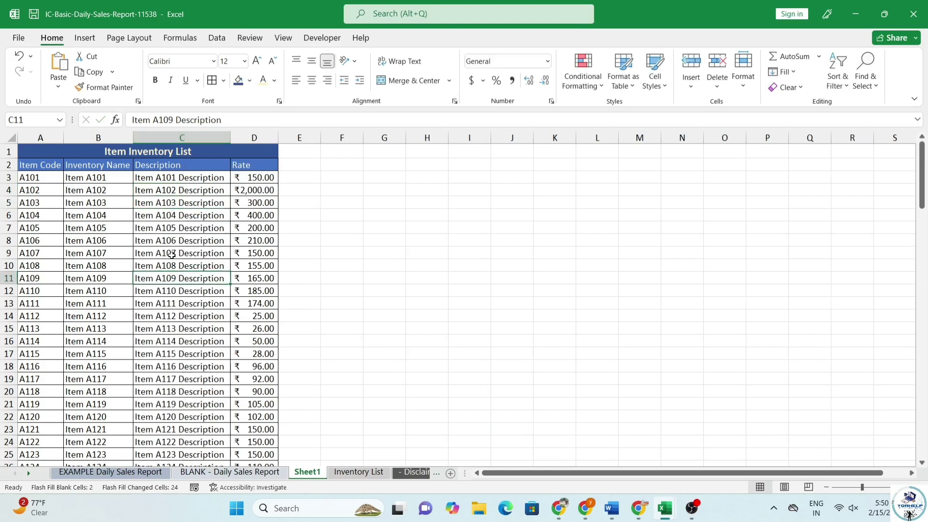
# Add a new worksheet and rename it 'Daily Sales Report'
pyautogui.click(452, 474)
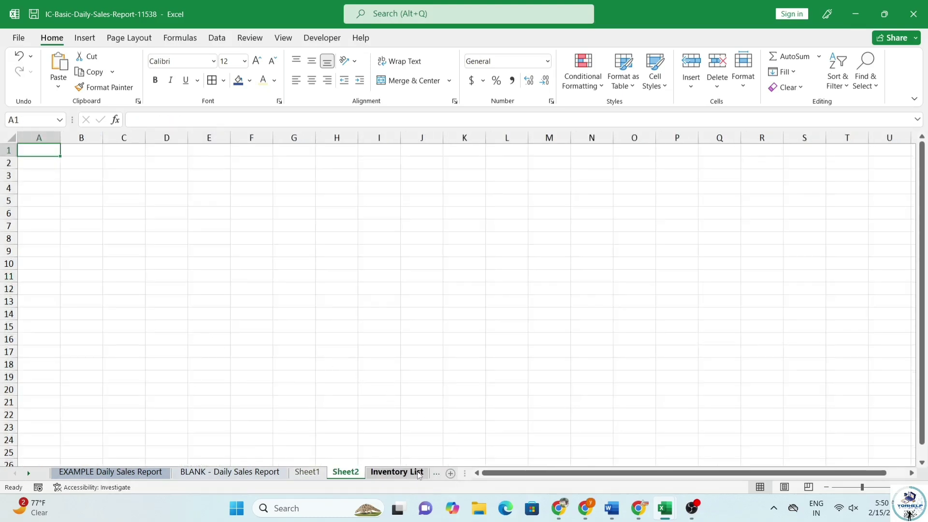
pyautogui.rightClick(347, 472)
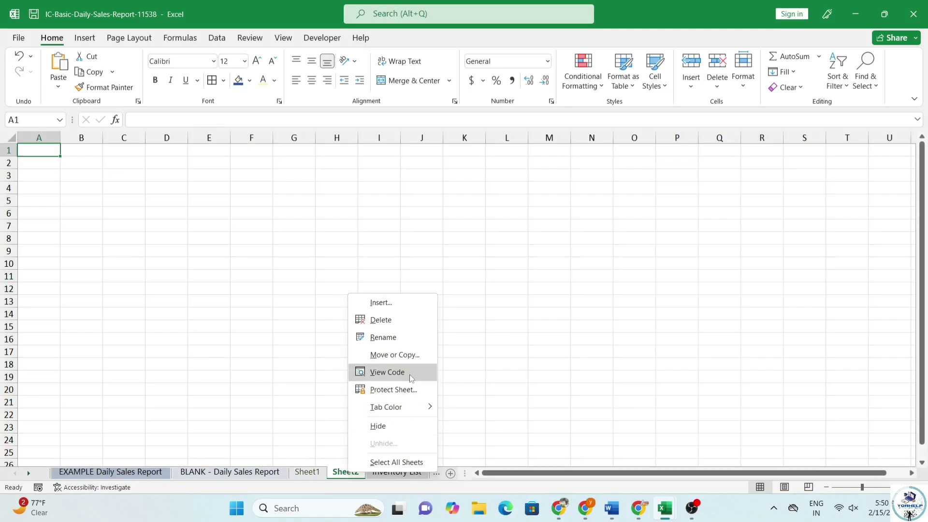
pyautogui.click(398, 340)
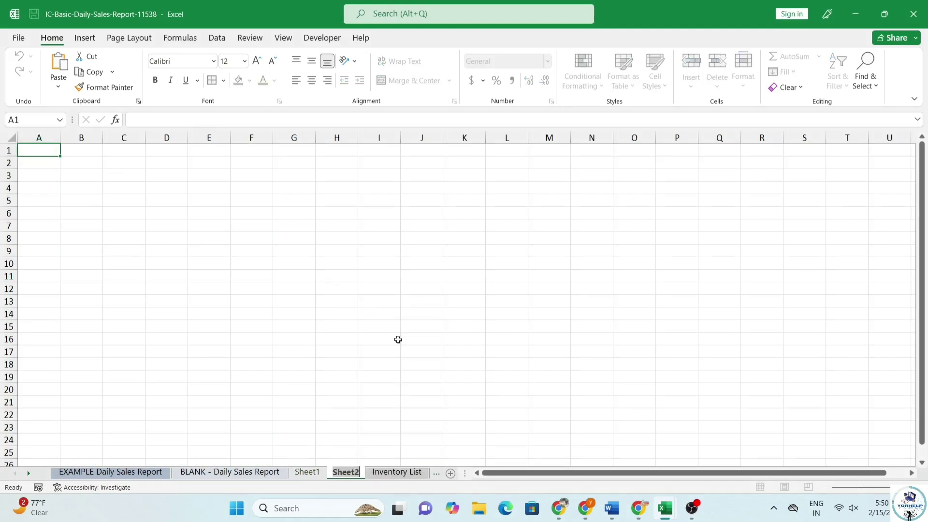
pyautogui.write('Daily')
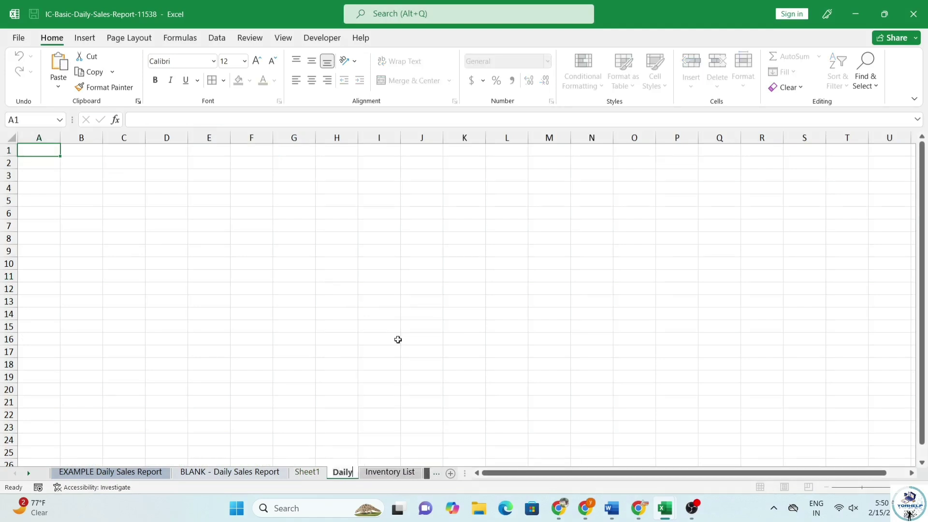
pyautogui.write(' Sales Re')
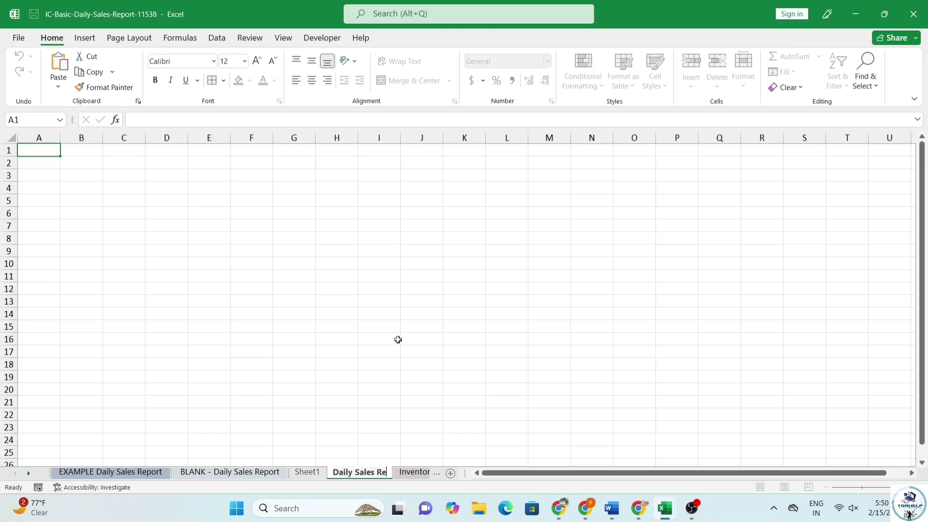
pyautogui.write('port')
# Copy the report range from BLANK - Daily Sales Report and paste it as values at A2
pyautogui.click(371, 348)
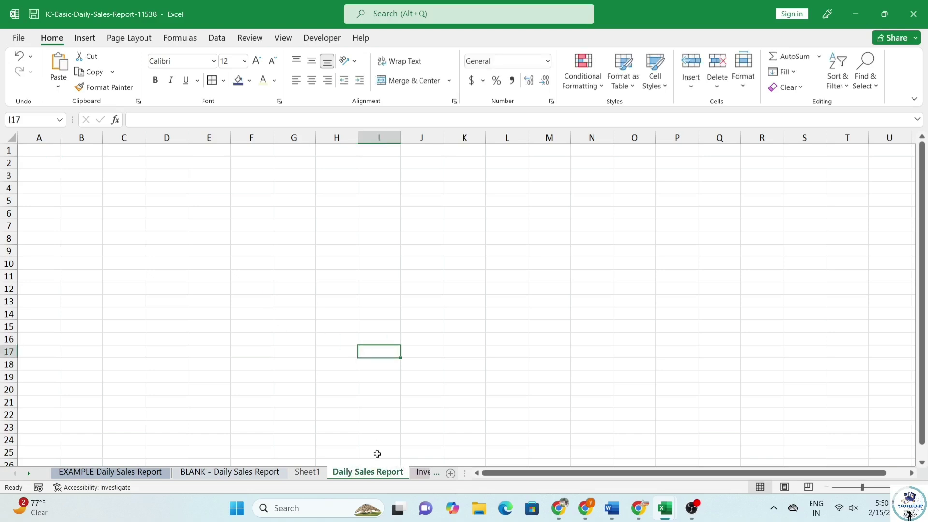
pyautogui.click(230, 471)
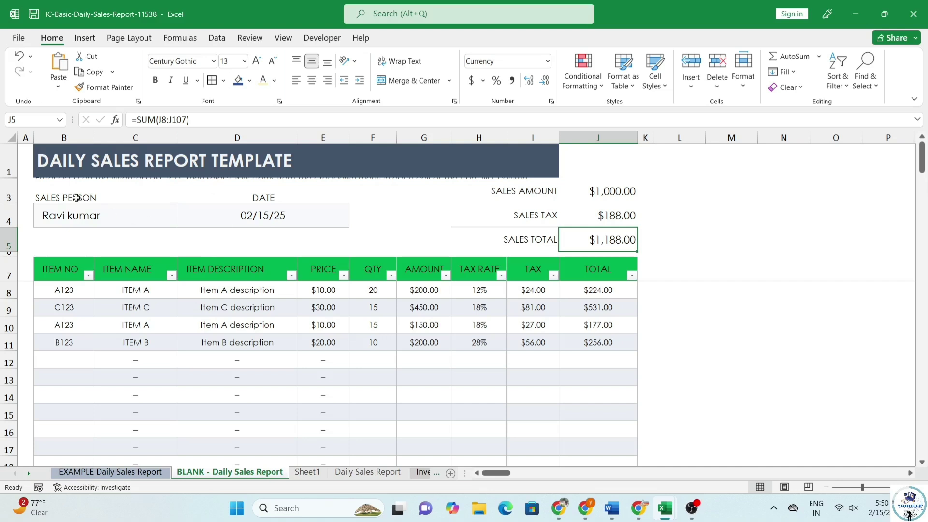
pyautogui.moveTo(77, 198); pyautogui.dragTo(610, 348)
pyautogui.hotkey('ctrl', 'c')
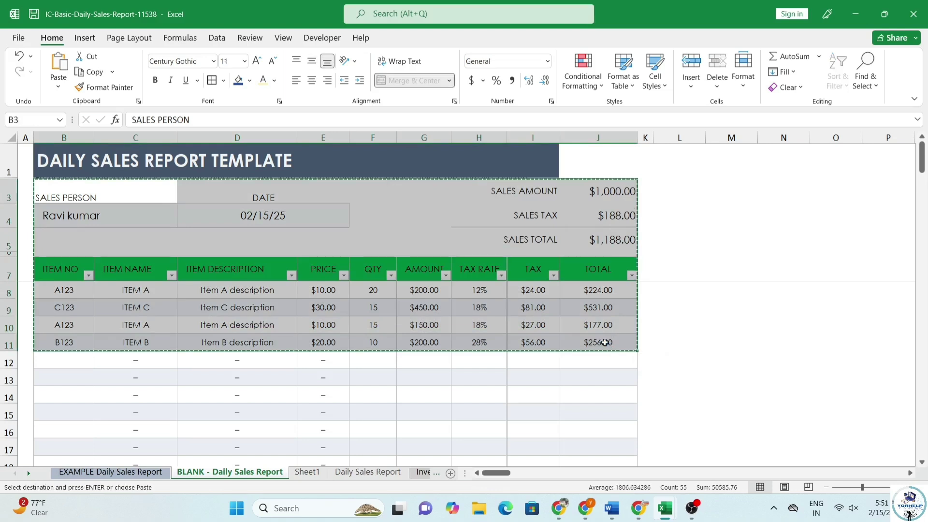
pyautogui.click(399, 477)
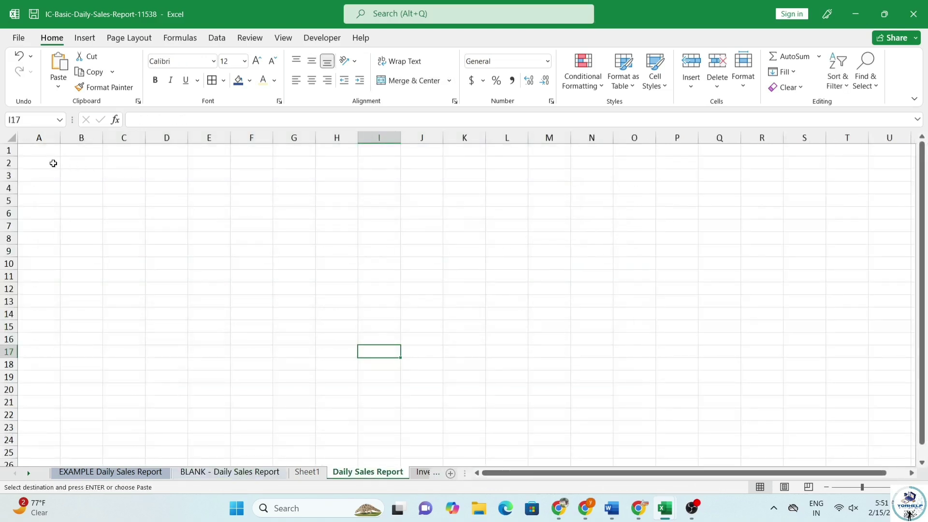
pyautogui.click(52, 163)
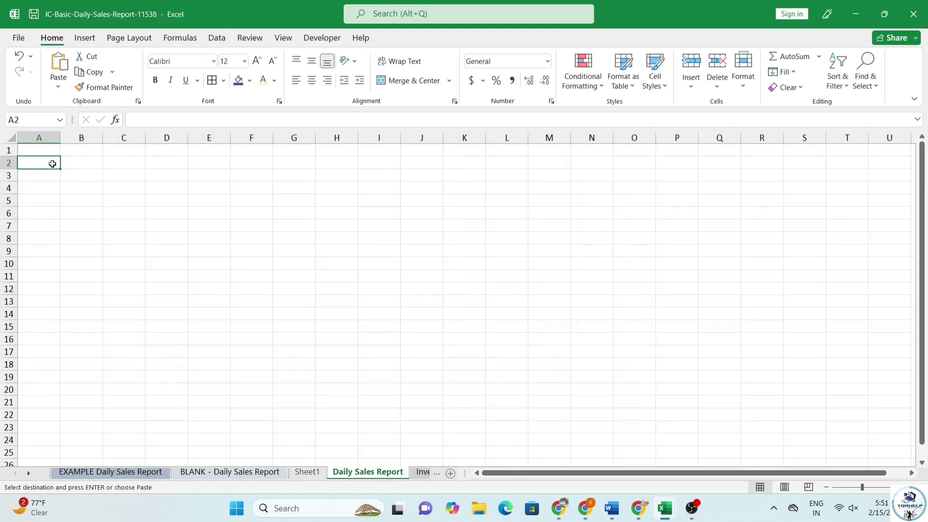
pyautogui.click(55, 92)
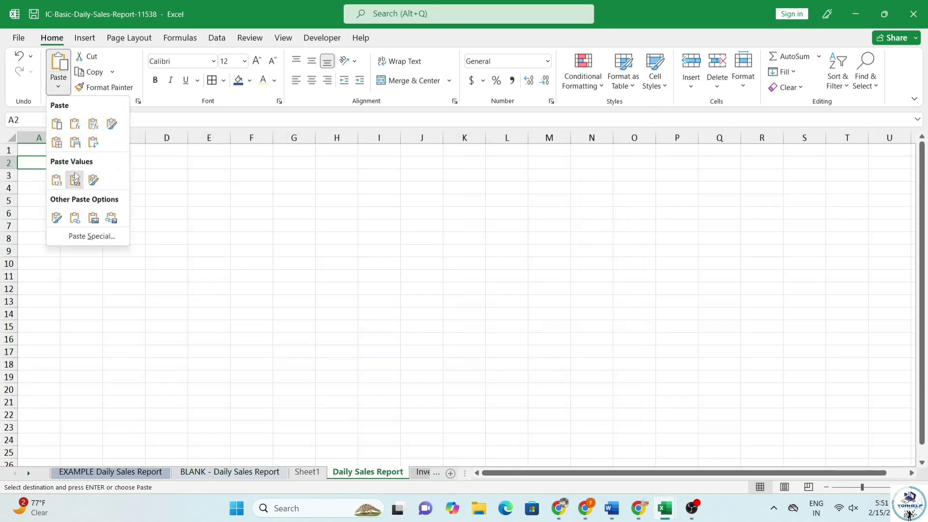
pyautogui.click(56, 180)
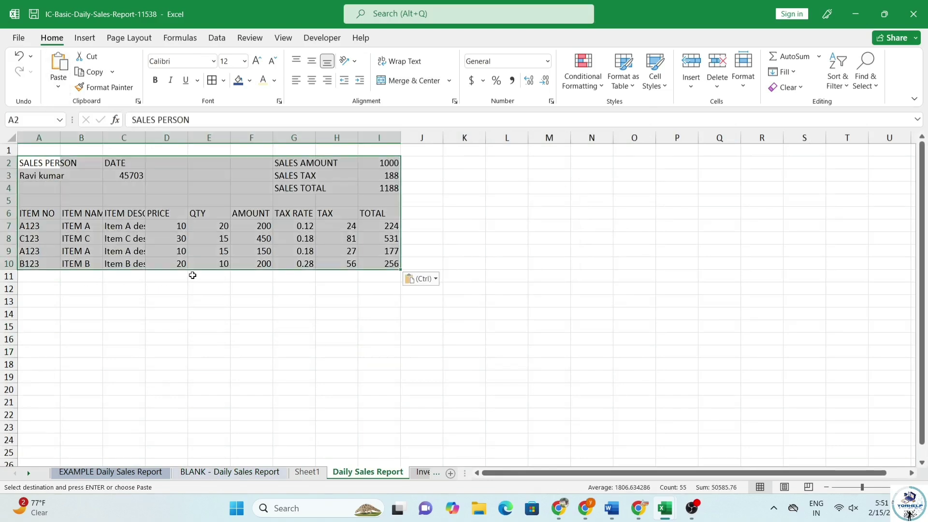
pyautogui.click(191, 274)
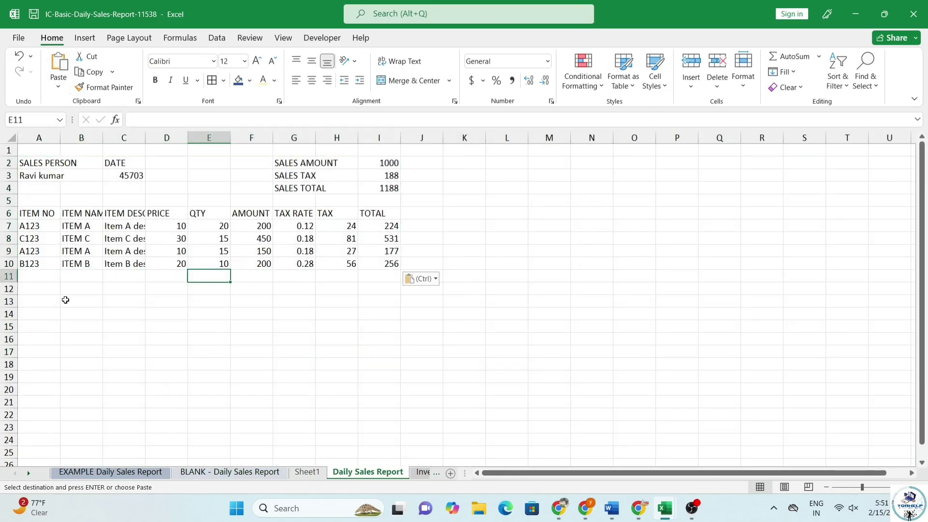
pyautogui.click(61, 225)
# Autofit column A, give SALES PERSON dark grey fill with white text, shade its value light grey
pyautogui.click(40, 164)
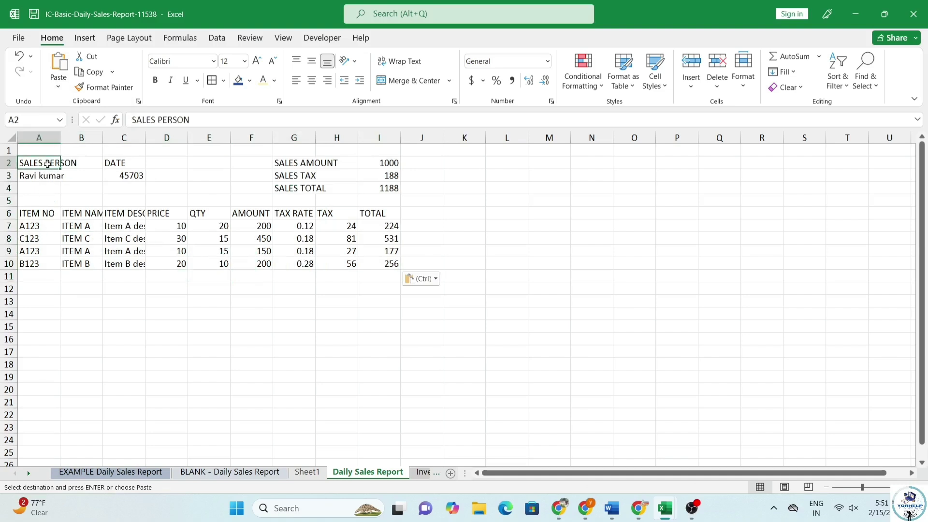
pyautogui.doubleClick(61, 137)
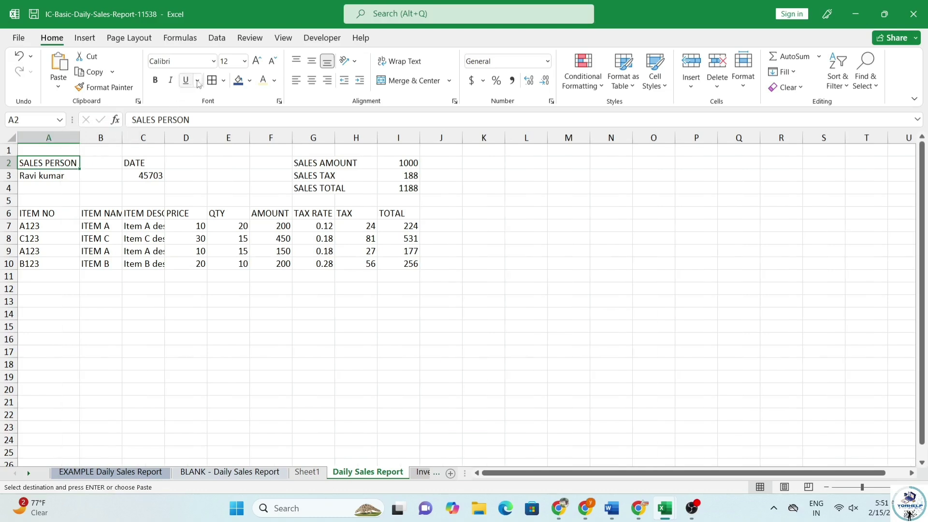
pyautogui.click(250, 80)
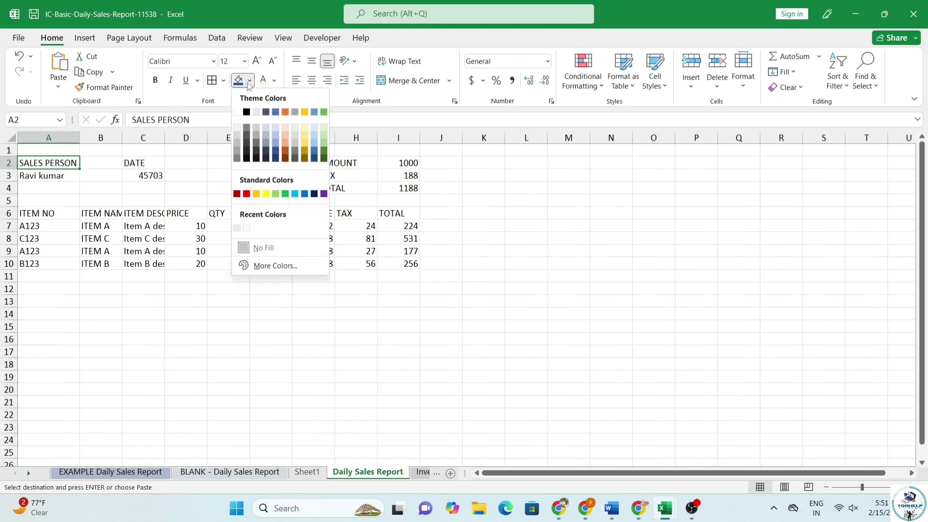
pyautogui.click(259, 157)
pyautogui.click(275, 82)
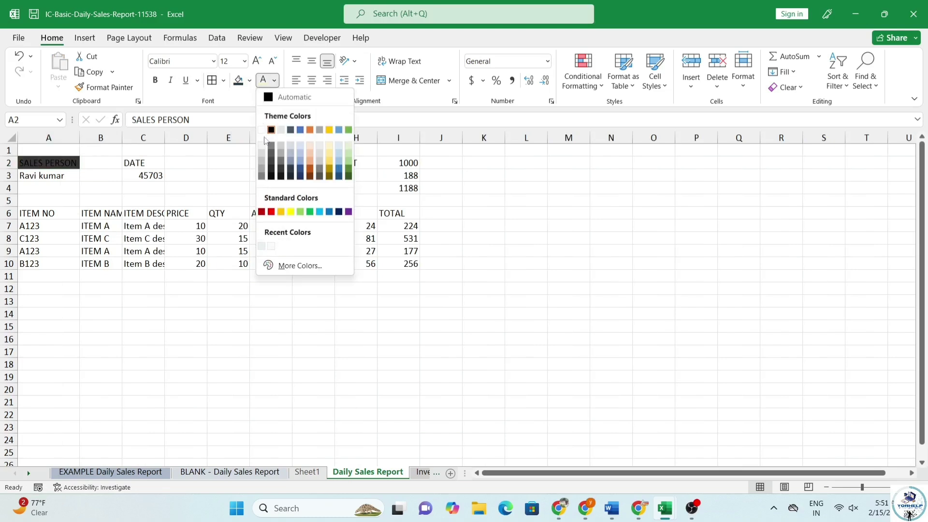
pyautogui.click(267, 130)
pyautogui.click(74, 175)
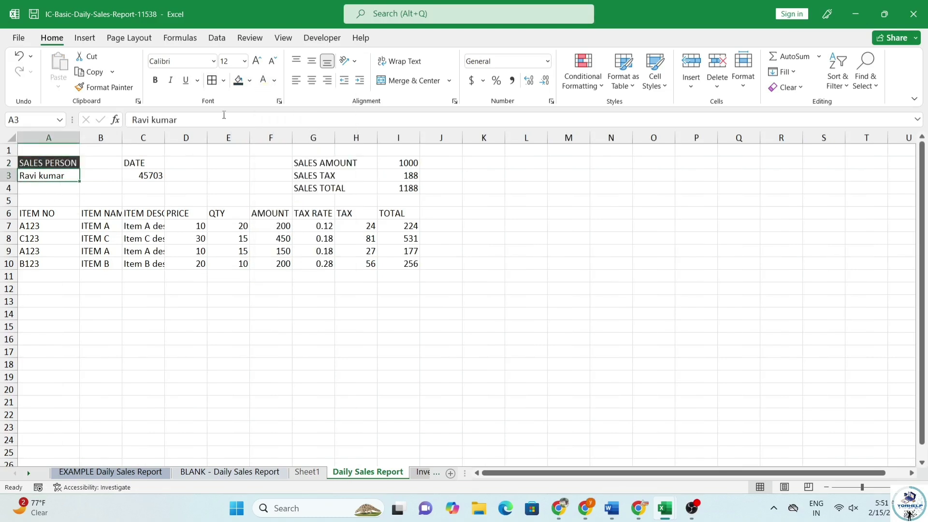
pyautogui.click(250, 80)
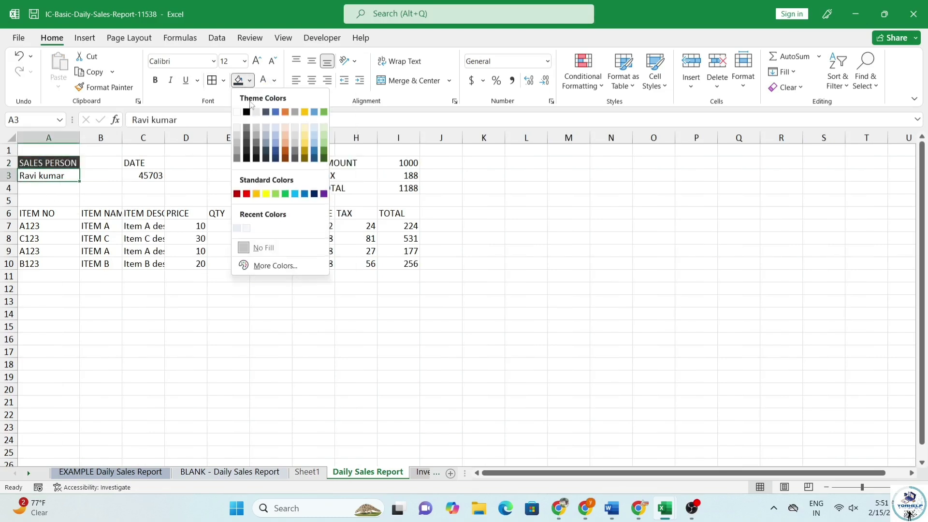
pyautogui.click(261, 128)
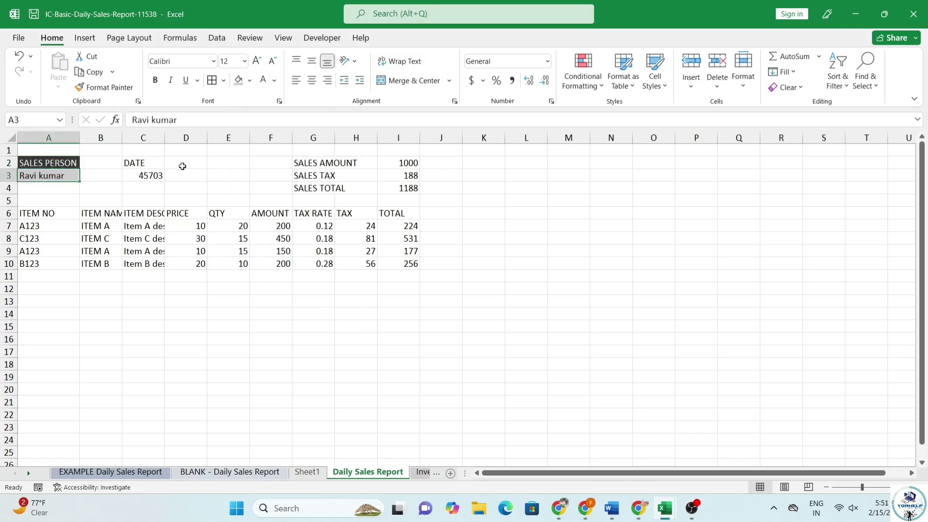
# Give the DATE label a dark grey fill and shade the date value in C3 light grey
pyautogui.click(132, 163)
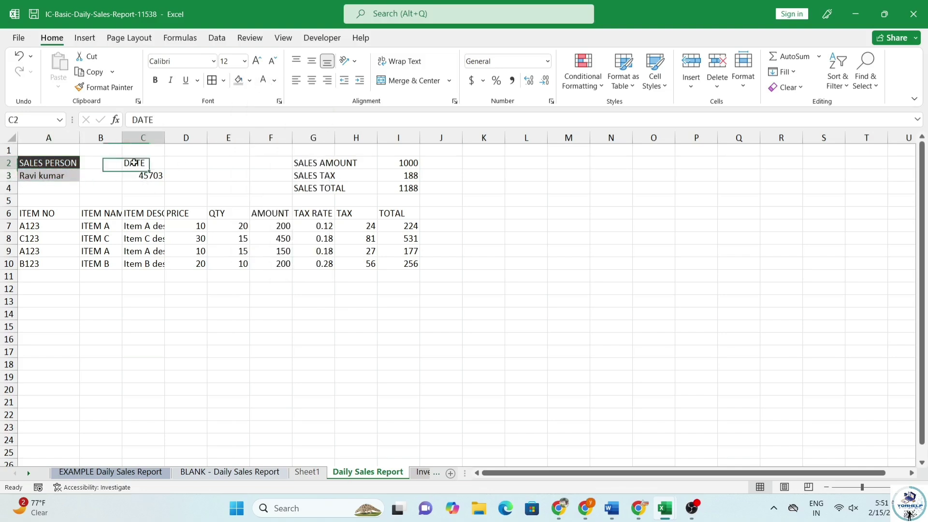
pyautogui.click(250, 80)
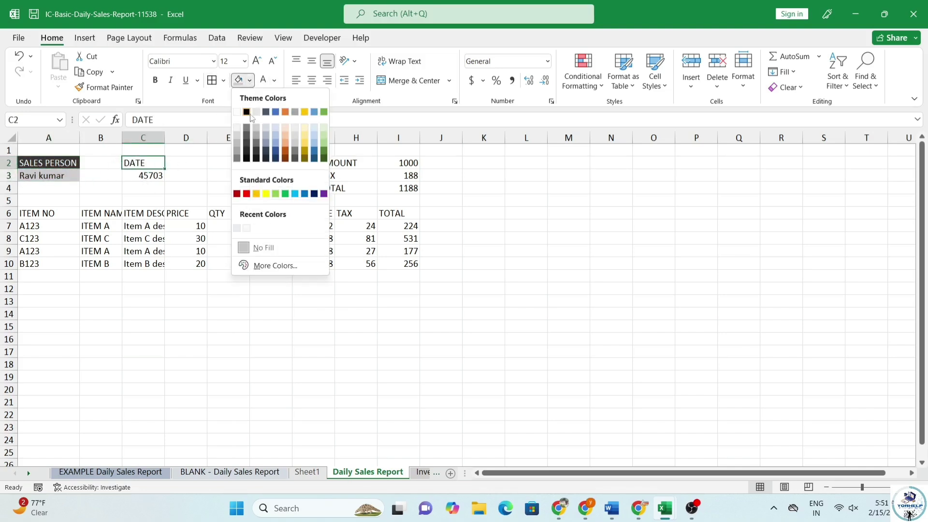
pyautogui.click(246, 143)
pyautogui.click(144, 176)
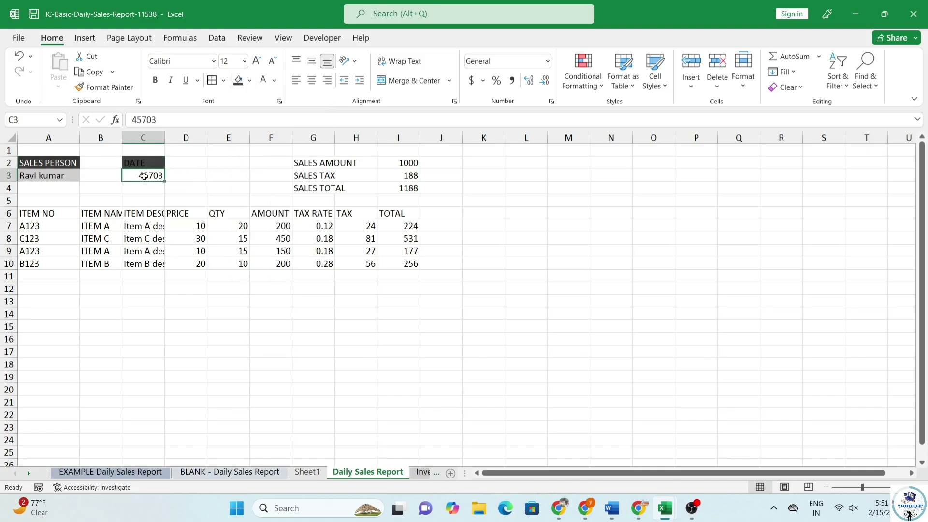
pyautogui.click(249, 81)
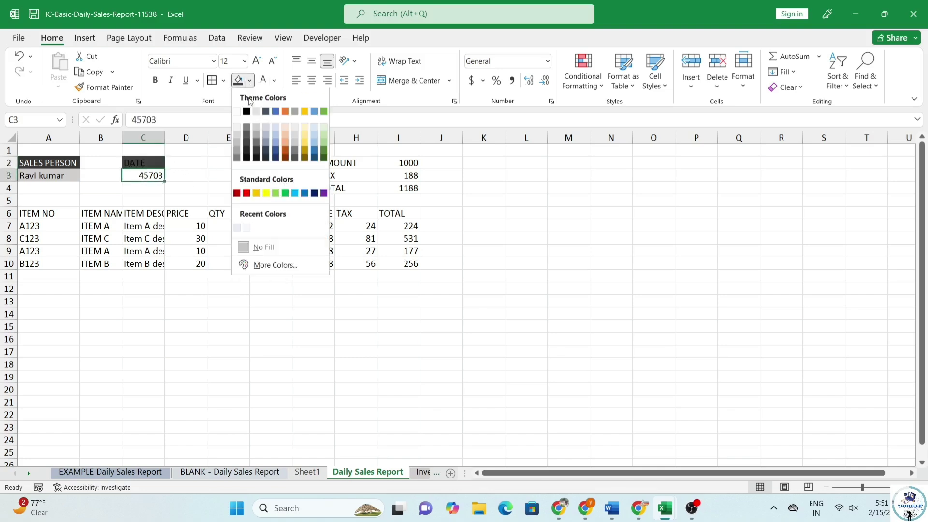
pyautogui.click(259, 131)
# Merge and centre A1:I1 and enter the title 'Daily Sales Report'
pyautogui.click(188, 179)
pyautogui.moveTo(313, 164); pyautogui.dragTo(396, 183)
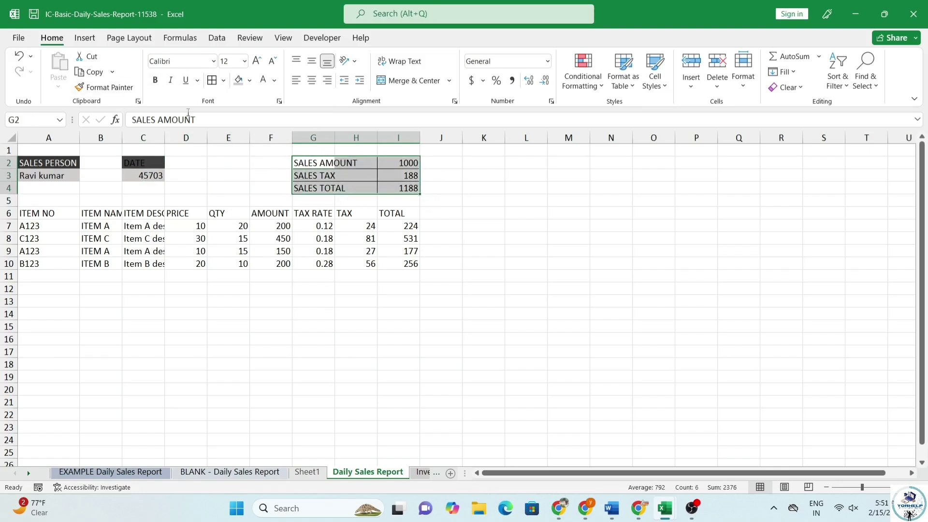
pyautogui.click(270, 197)
pyautogui.moveTo(68, 151); pyautogui.dragTo(410, 150)
pyautogui.click(410, 80)
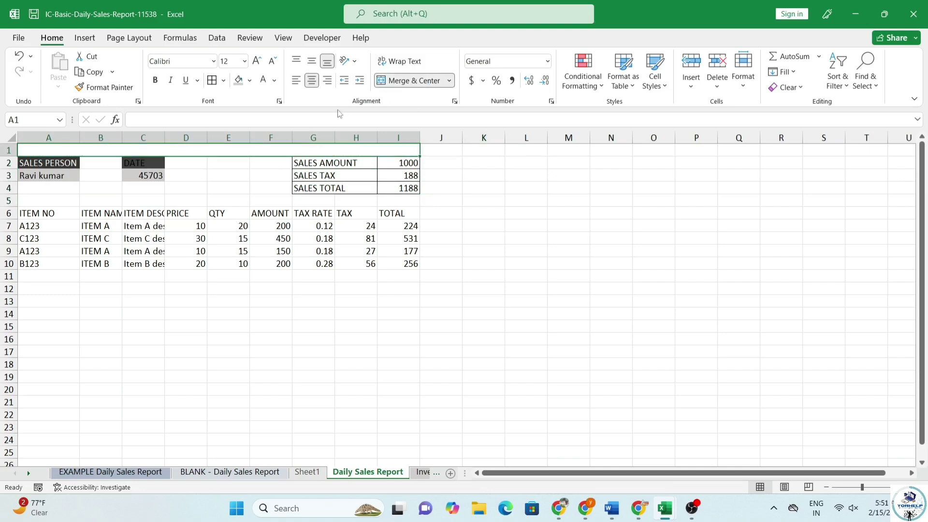
pyautogui.write('Daily')
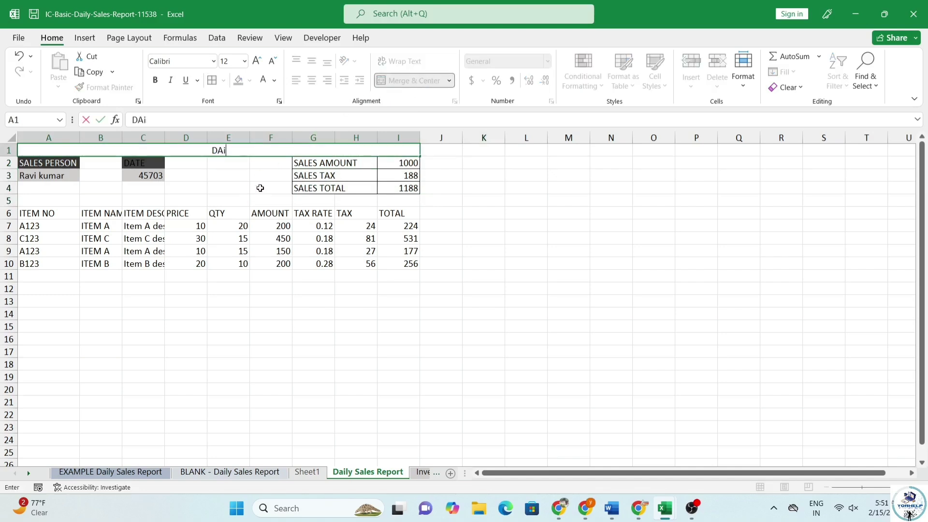
pyautogui.write(' Sales Report')
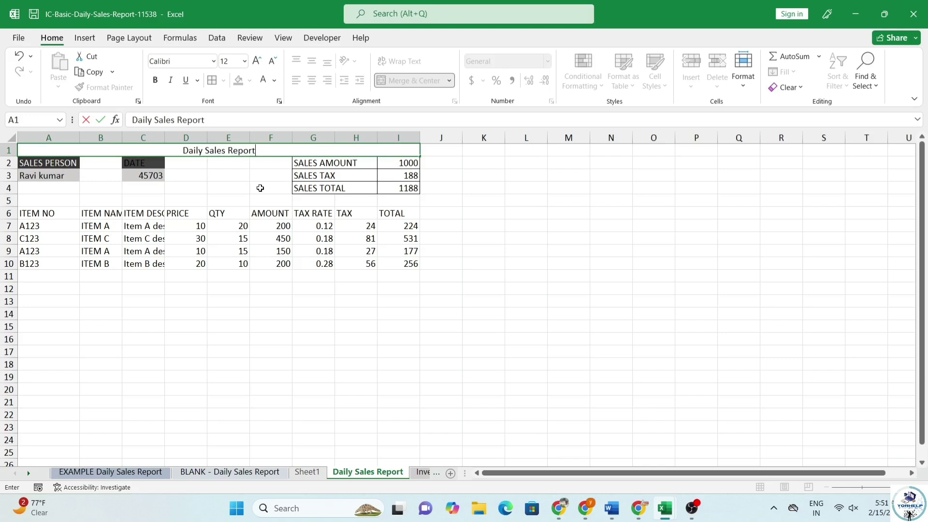
pyautogui.press('Return')
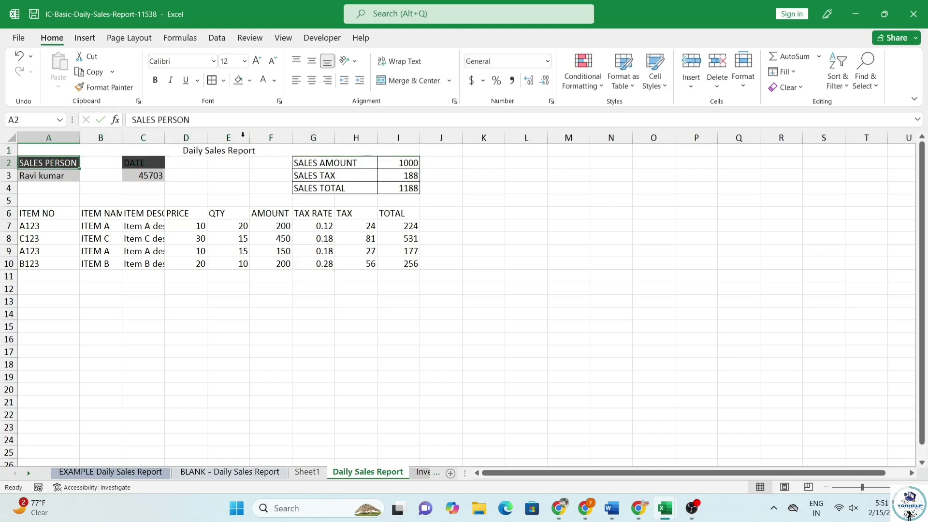
# Make the title bold, size 18, with light blue fill and dark green text
pyautogui.click(240, 150)
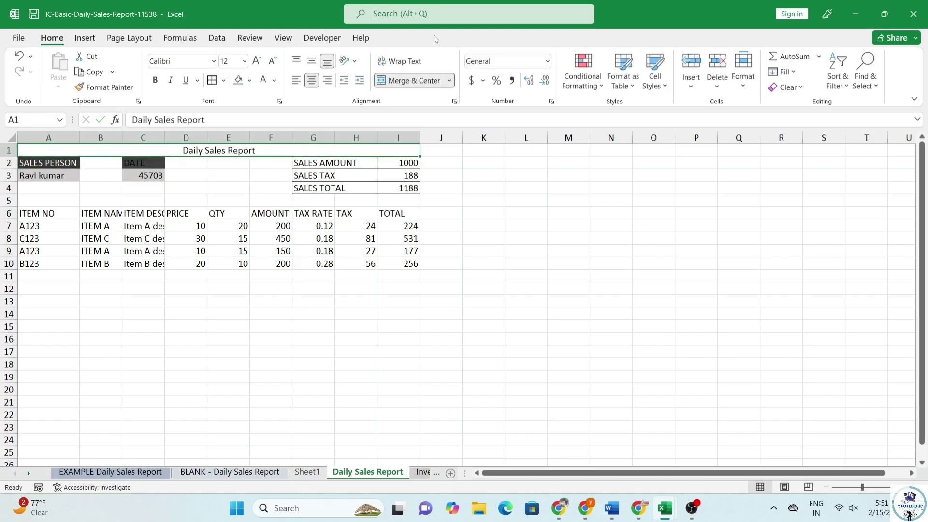
pyautogui.click(155, 80)
pyautogui.click(257, 60)
pyautogui.click(256, 60)
pyautogui.click(257, 60)
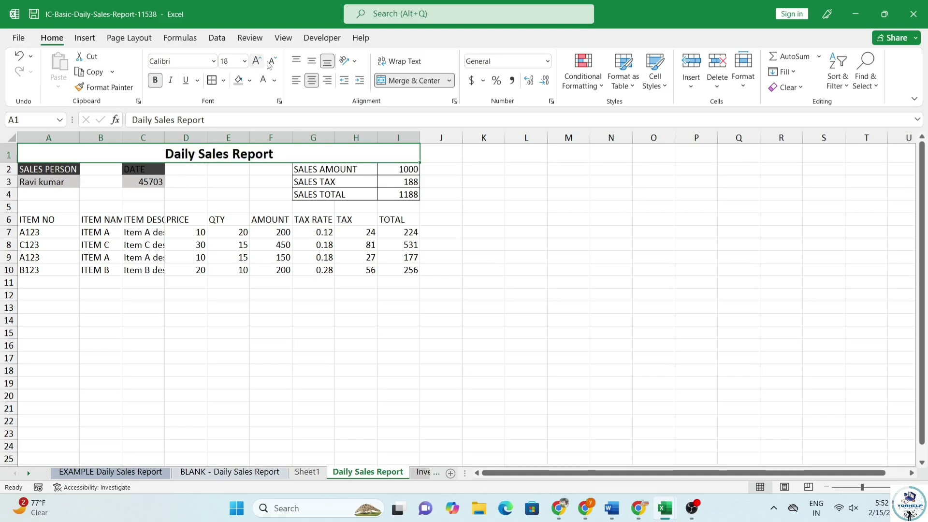
pyautogui.click(249, 80)
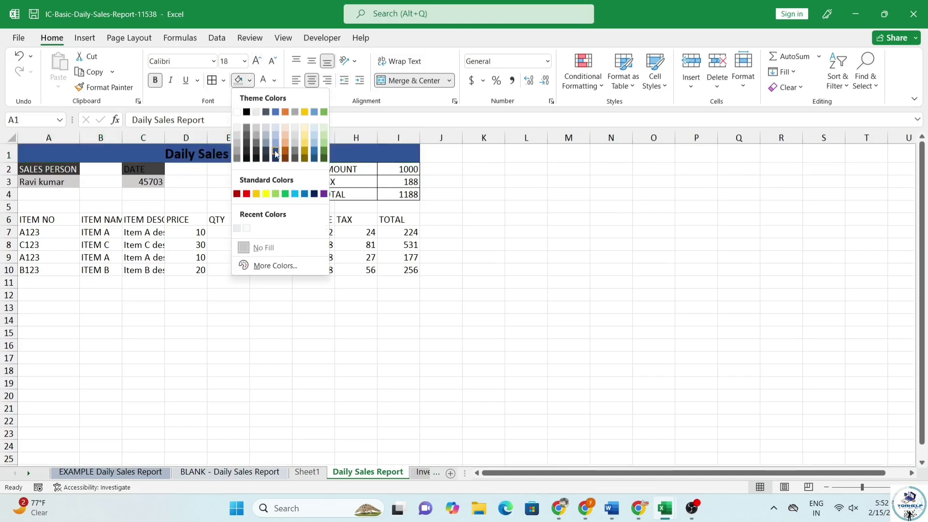
pyautogui.click(275, 153)
pyautogui.click(250, 80)
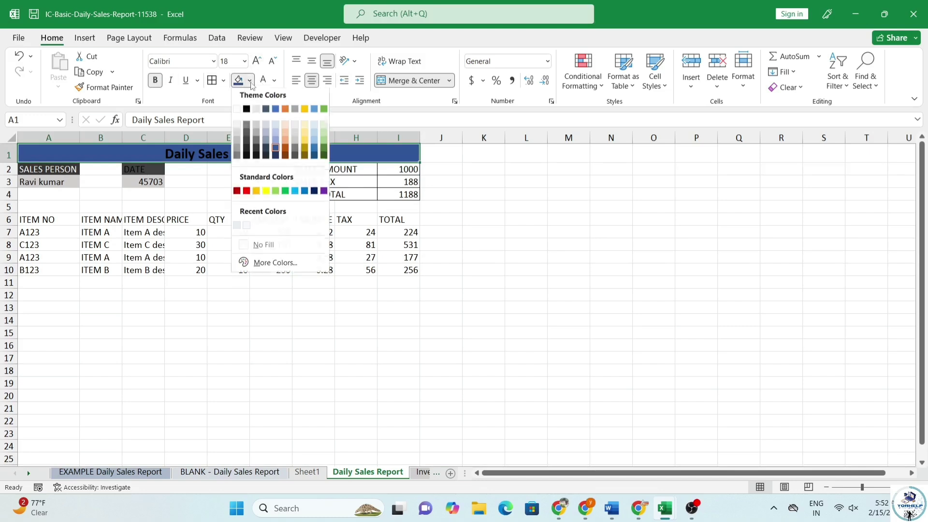
pyautogui.click(275, 125)
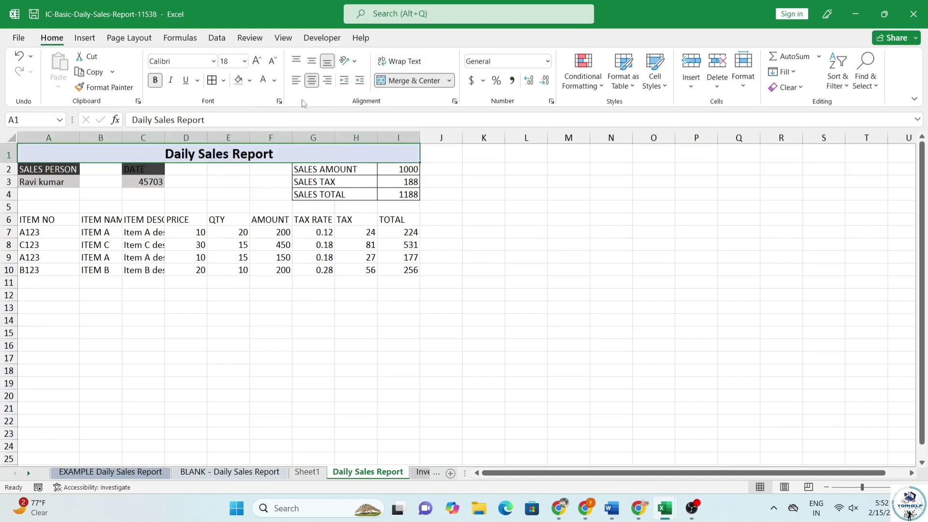
pyautogui.click(274, 80)
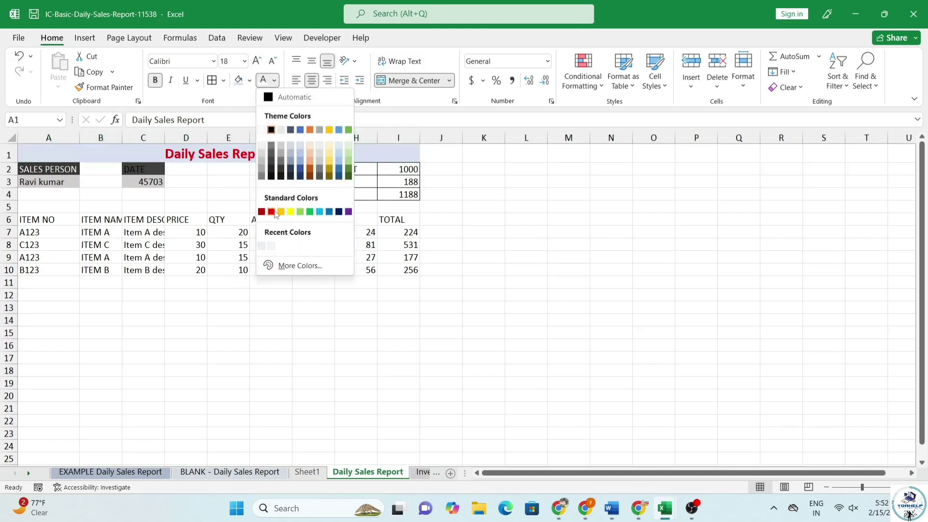
pyautogui.click(346, 173)
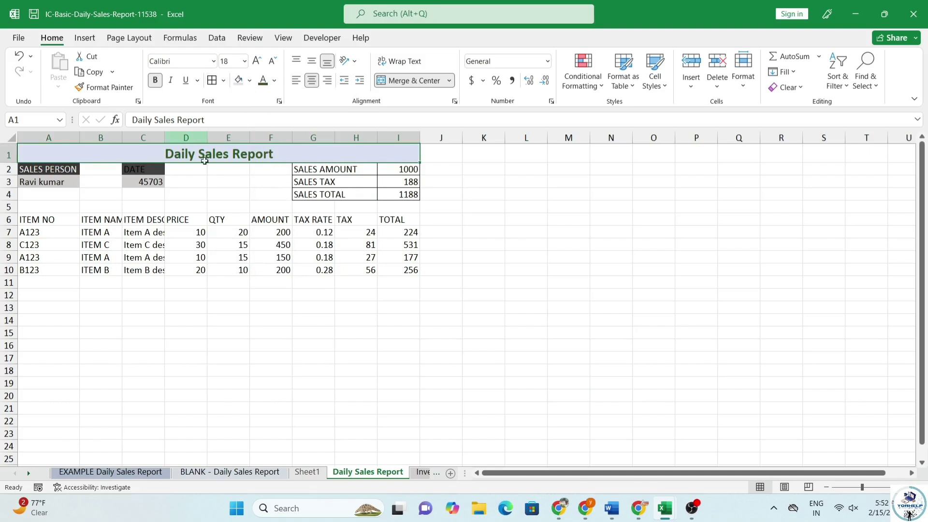
pyautogui.click(203, 193)
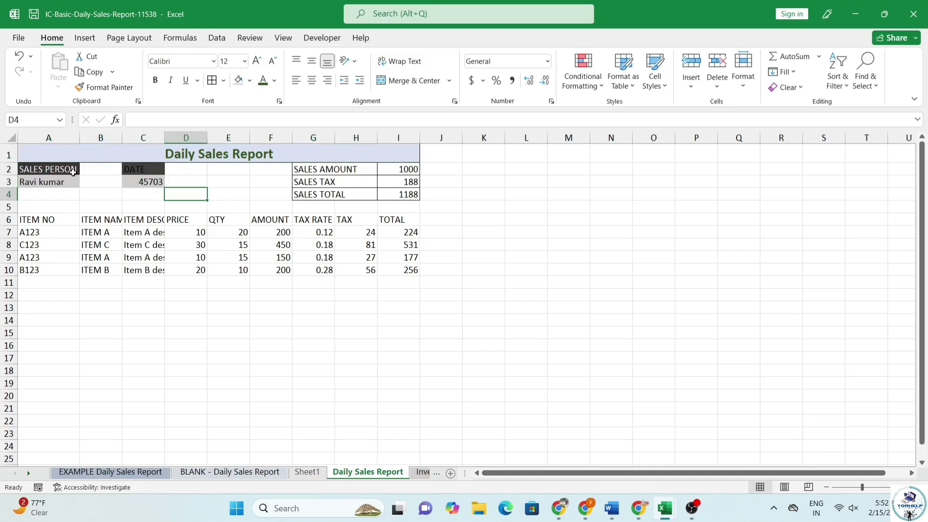
# Select the SALES PERSON and DATE cells, then the item table area from row 6 down
pyautogui.moveTo(72, 172)
pyautogui.mouseDown()
pyautogui.moveTo(94, 183)
pyautogui.moveTo(69, 181)
pyautogui.mouseUp()
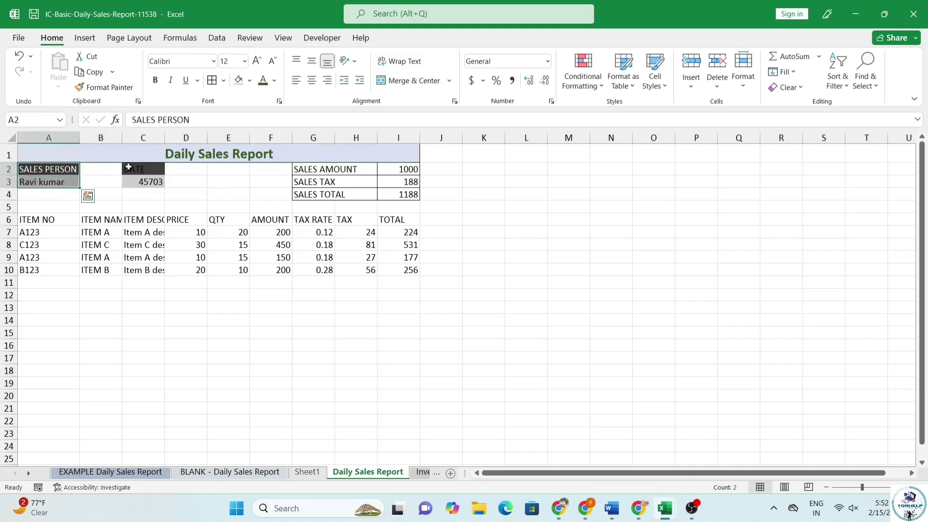
pyautogui.moveTo(145, 166); pyautogui.dragTo(164, 182)
pyautogui.click(186, 182)
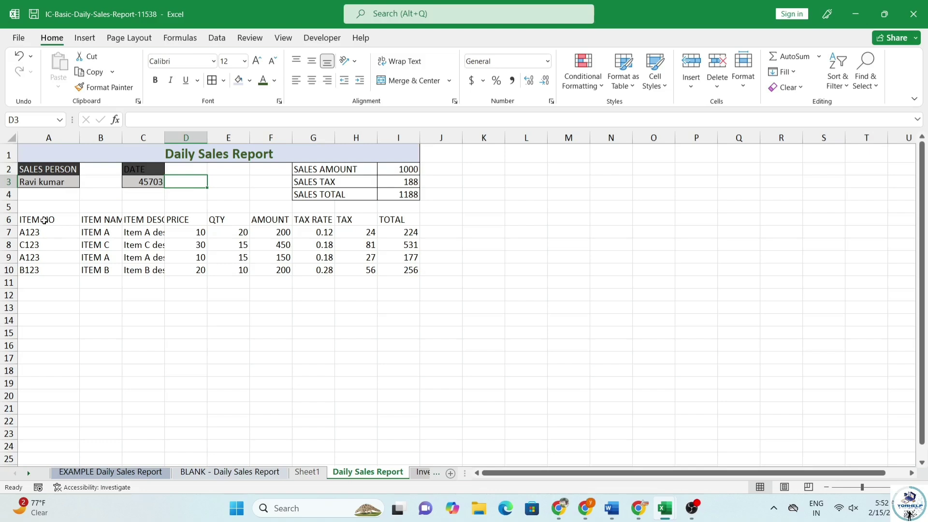
pyautogui.moveTo(44, 221); pyautogui.dragTo(410, 464)
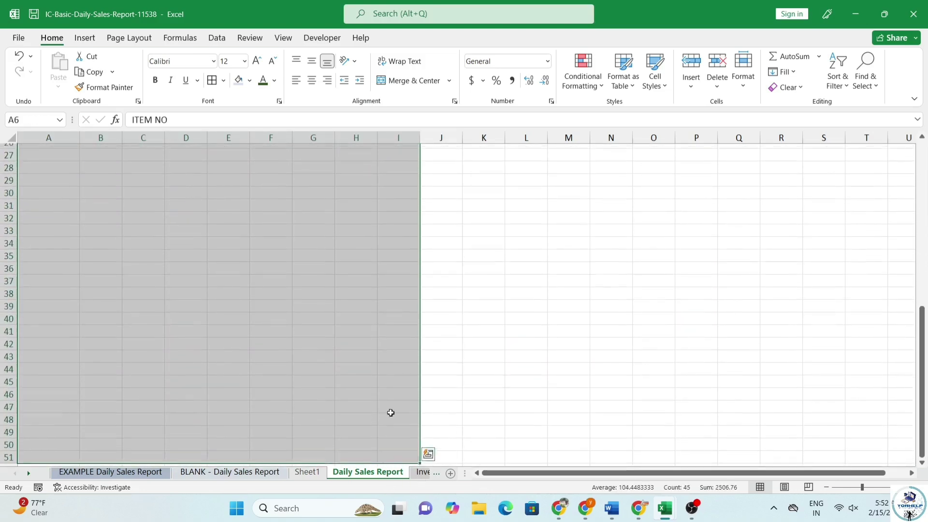
pyautogui.scroll(9, 225, 207)
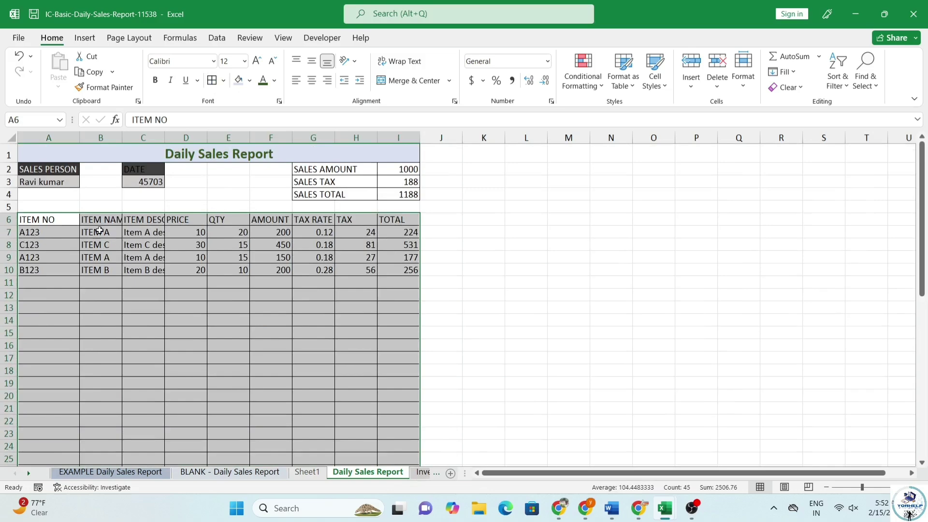
pyautogui.click(99, 231)
# Give header row A6:I6 dark blue text on a light blue-grey fill
pyautogui.moveTo(49, 220); pyautogui.dragTo(405, 221)
pyautogui.click(406, 221)
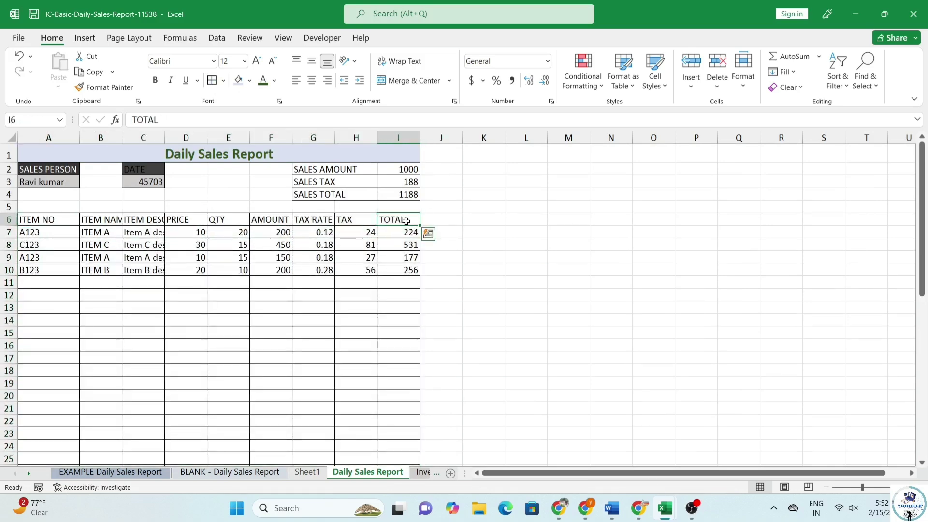
pyautogui.moveTo(49, 220); pyautogui.dragTo(391, 220)
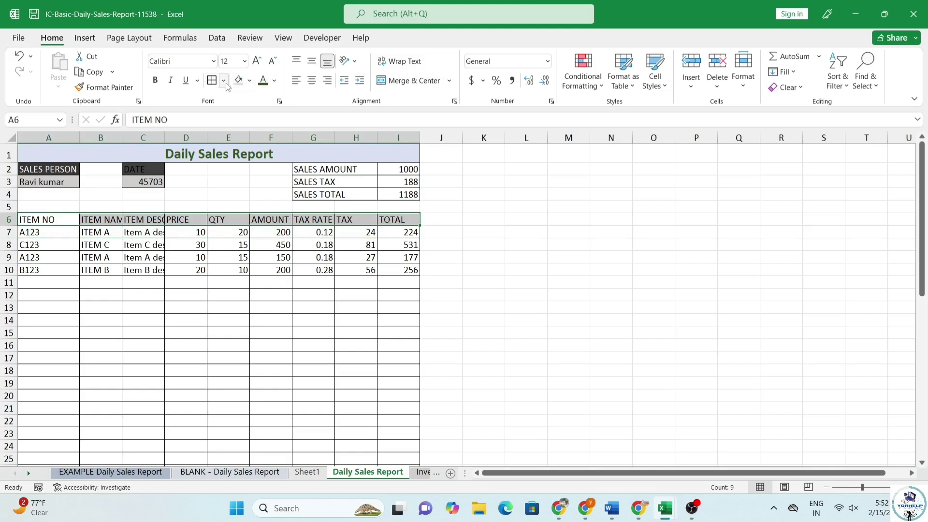
pyautogui.click(274, 81)
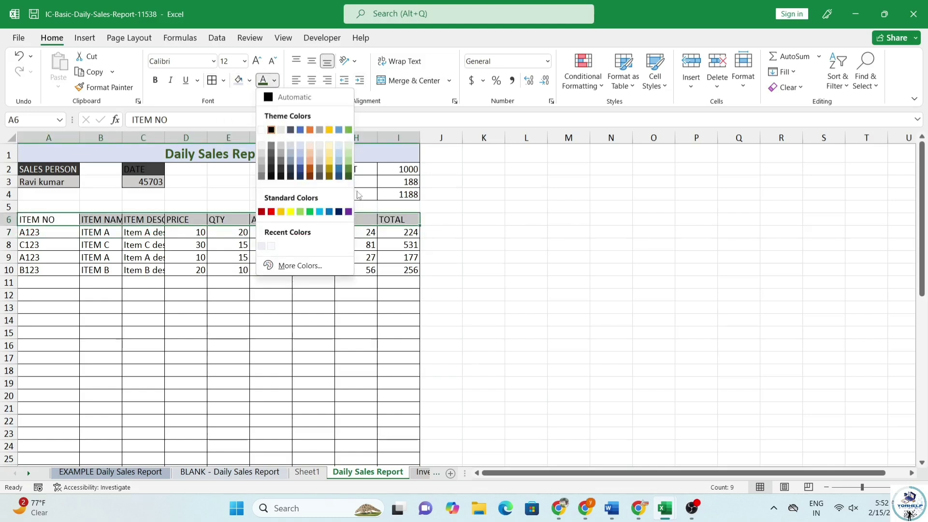
pyautogui.click(301, 176)
pyautogui.click(250, 80)
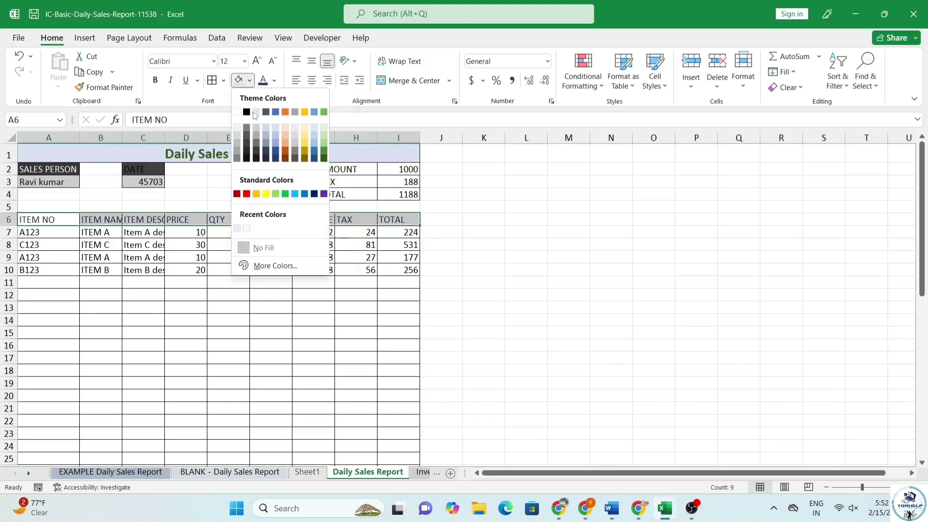
pyautogui.click(268, 139)
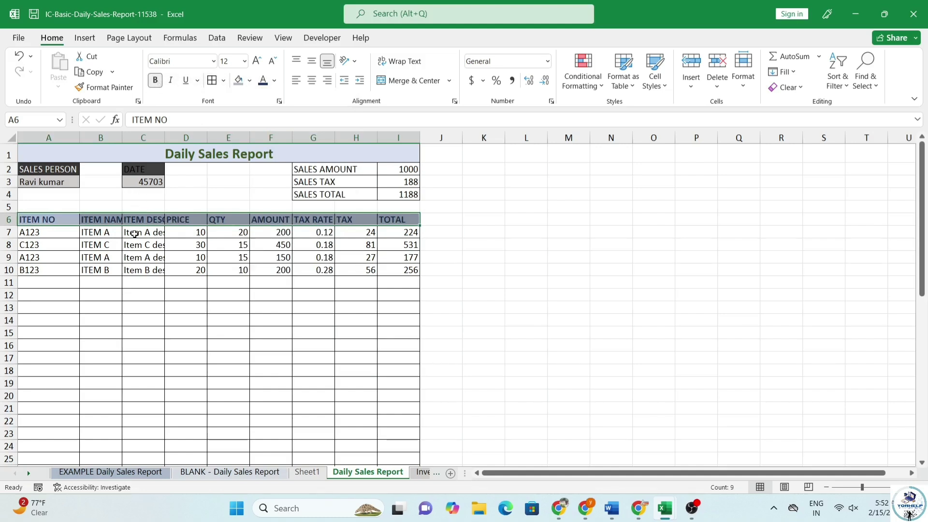
pyautogui.click(134, 234)
# Autofit columns B and C to ITEM NAME and ITEM DESCRIPTION, and delete the 256 total in I10
pyautogui.doubleClick(122, 138)
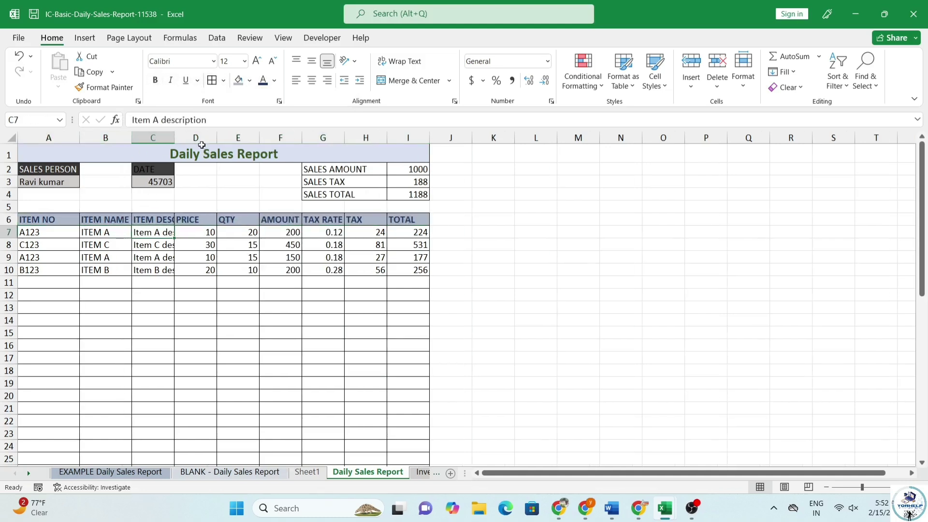
pyautogui.doubleClick(174, 138)
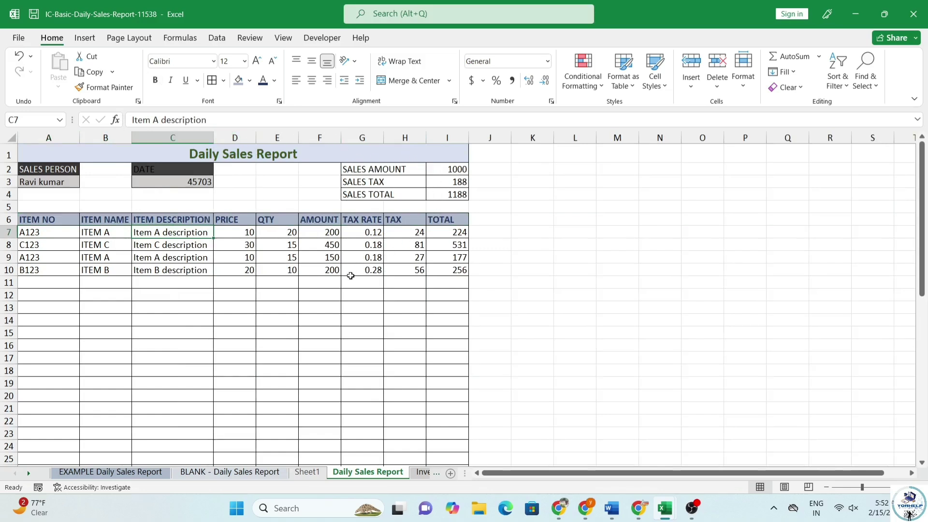
pyautogui.moveTo(35, 238); pyautogui.dragTo(460, 269)
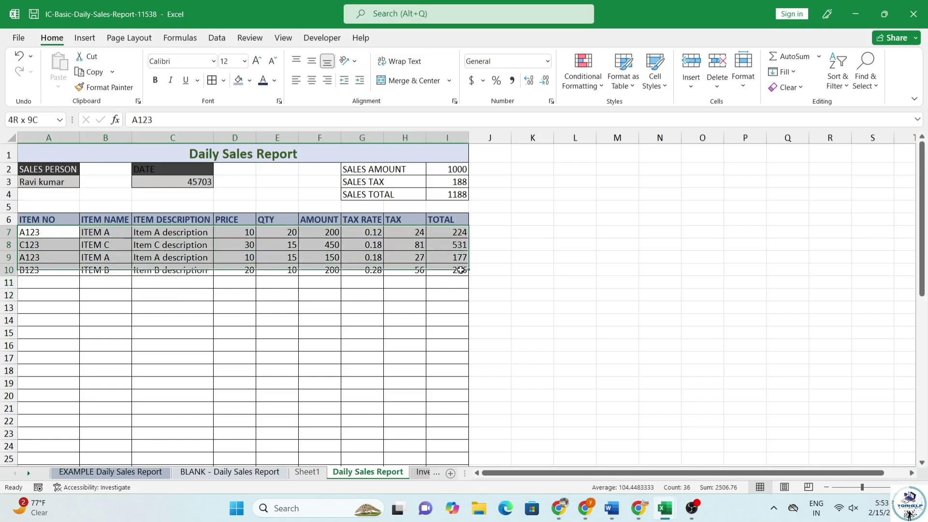
pyautogui.click(462, 268)
pyautogui.press('Delete')
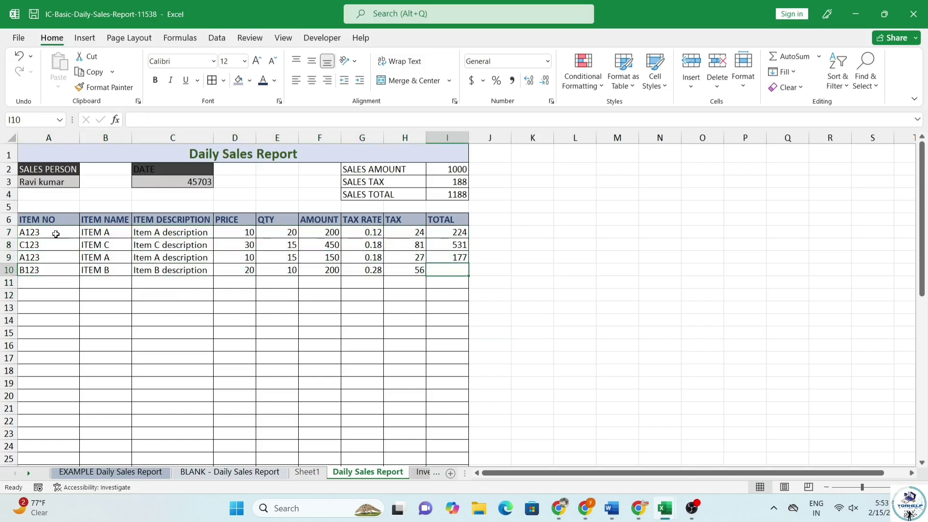
# Clear the sample item rows A7:I11 and narrow column A to about 9.2 width
pyautogui.moveTo(55, 234); pyautogui.dragTo(439, 285)
pyautogui.press('Delete')
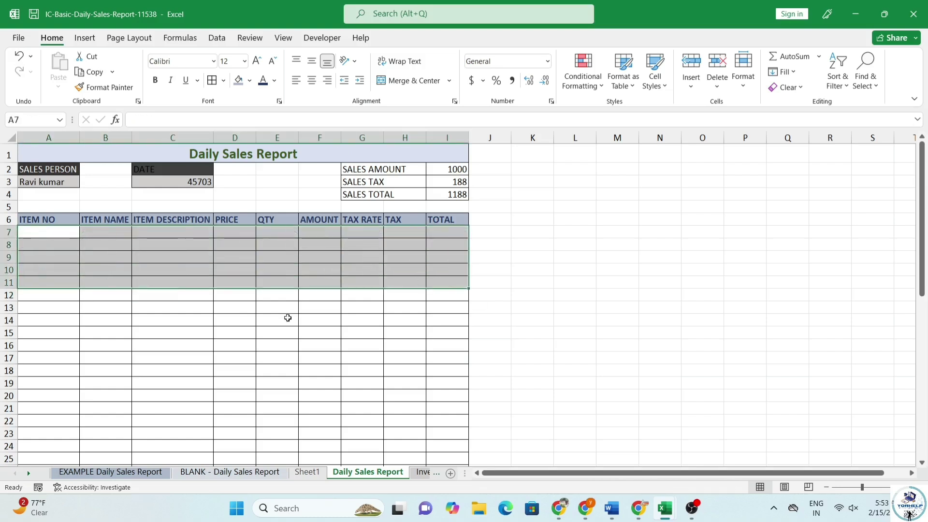
pyautogui.click(178, 292)
pyautogui.click(42, 220)
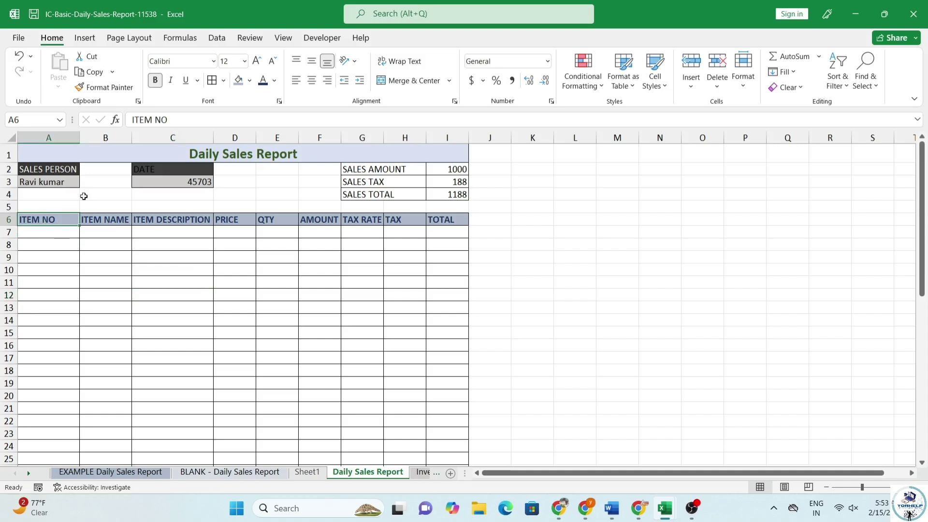
pyautogui.moveTo(79, 138); pyautogui.dragTo(66, 139)
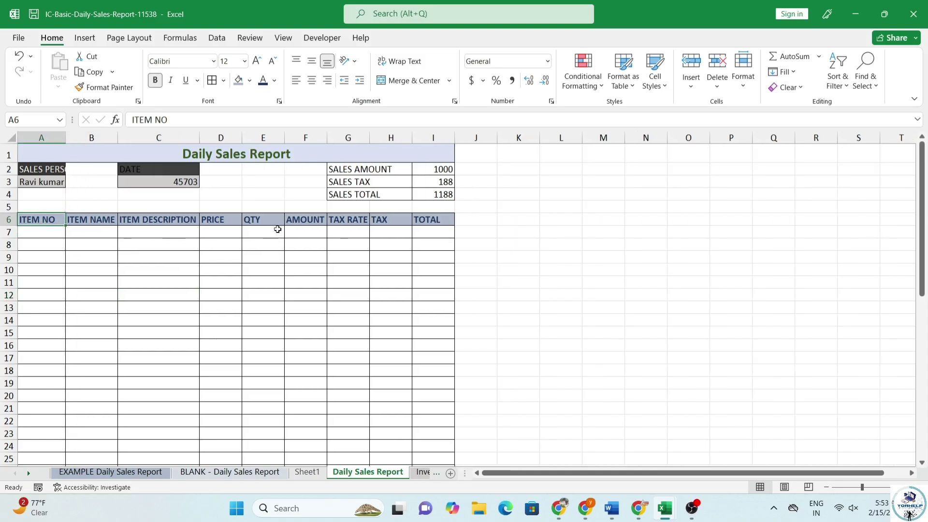
# Check the item description formula in D12 on the BLANK - Daily Sales Report sheet
pyautogui.click(230, 472)
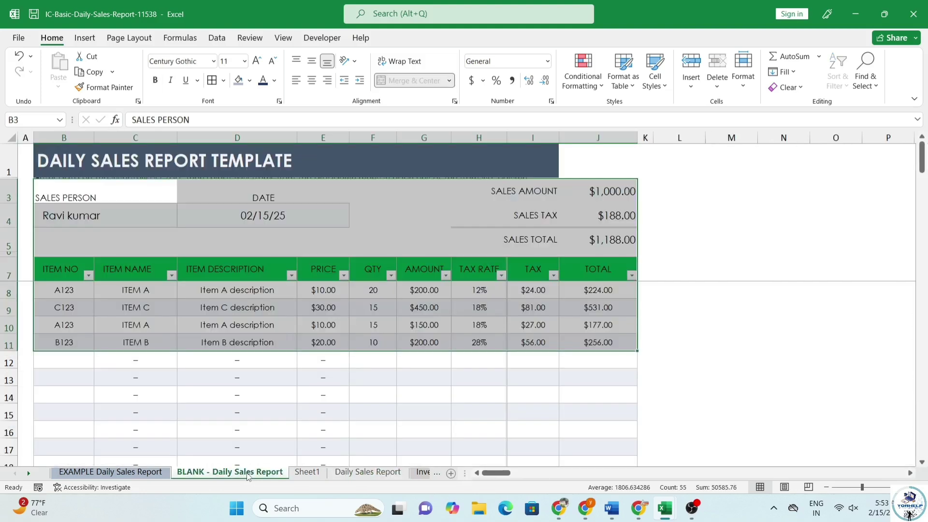
pyautogui.click(288, 365)
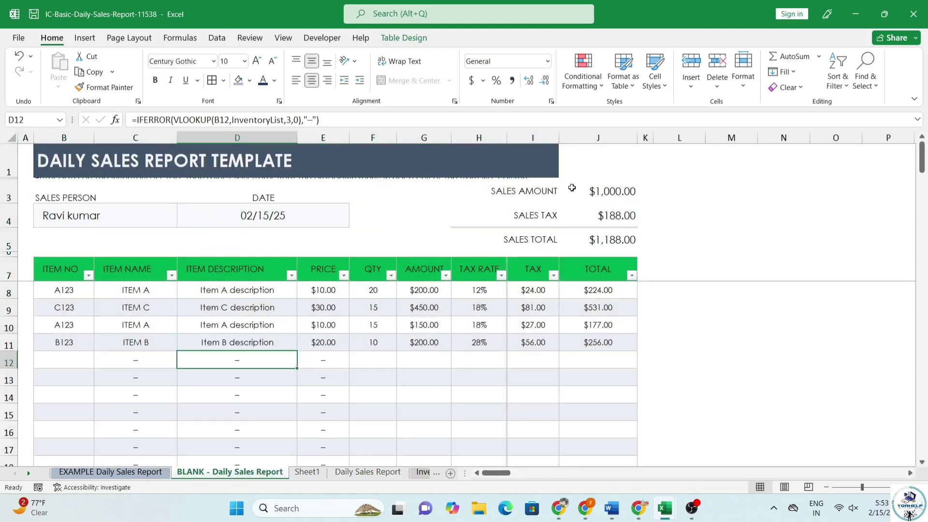
pyautogui.click(367, 472)
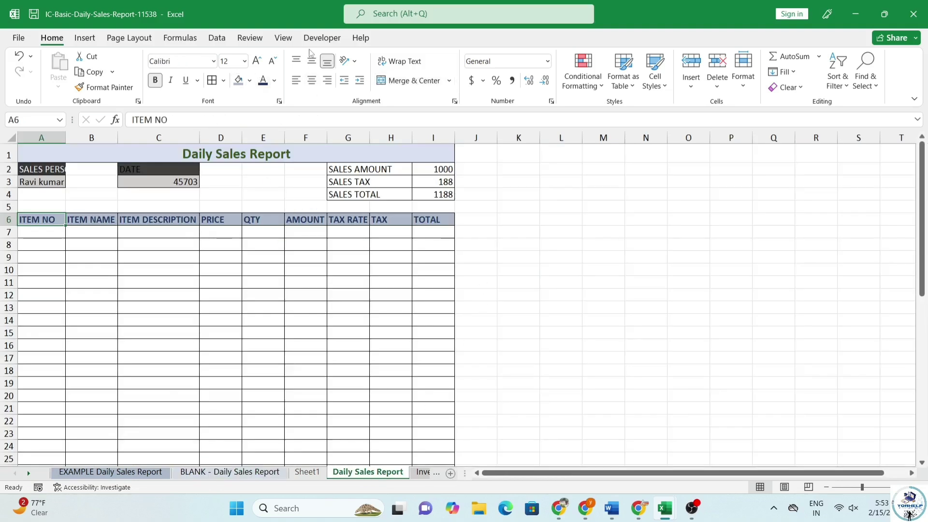
# Hide gridlines on the Daily Sales Report sheet and zoom in on the report
pyautogui.click(289, 40)
pyautogui.click(147, 82)
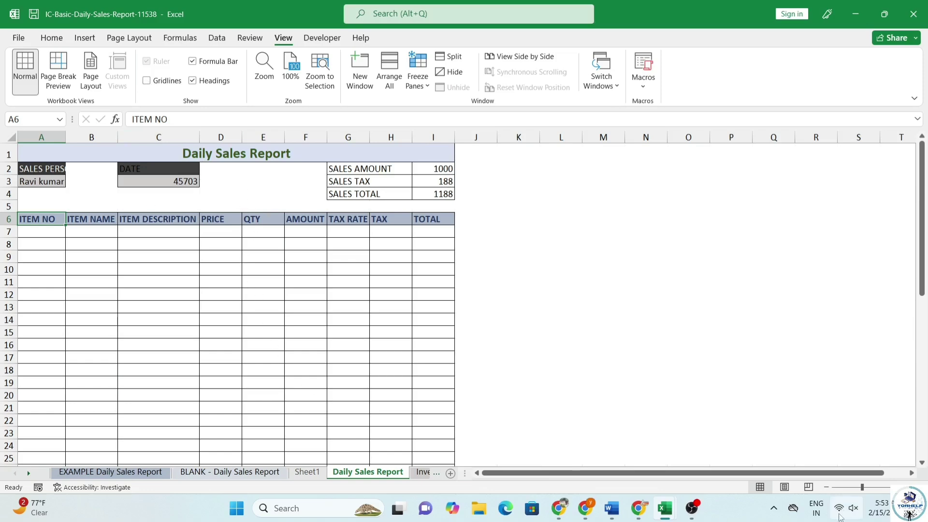
pyautogui.click(866, 486)
pyautogui.scroll(2, 435, 325)
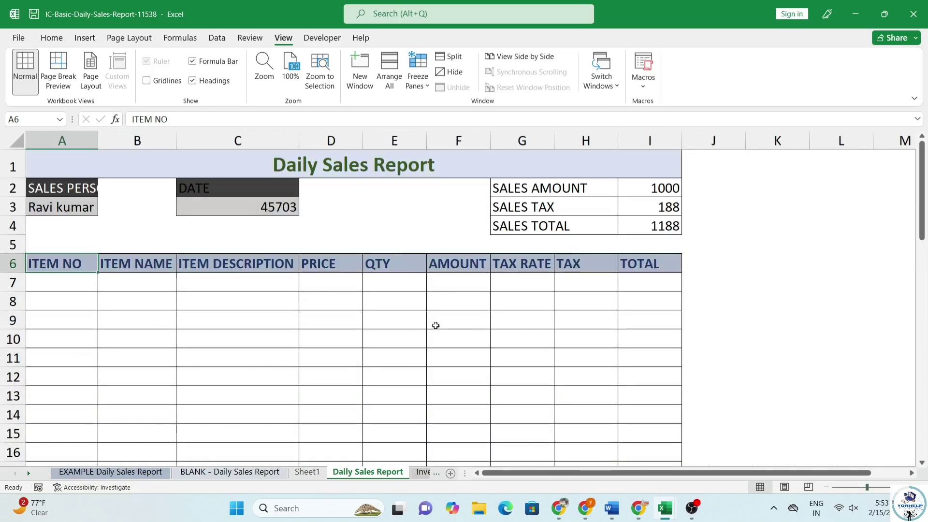
pyautogui.click(240, 168)
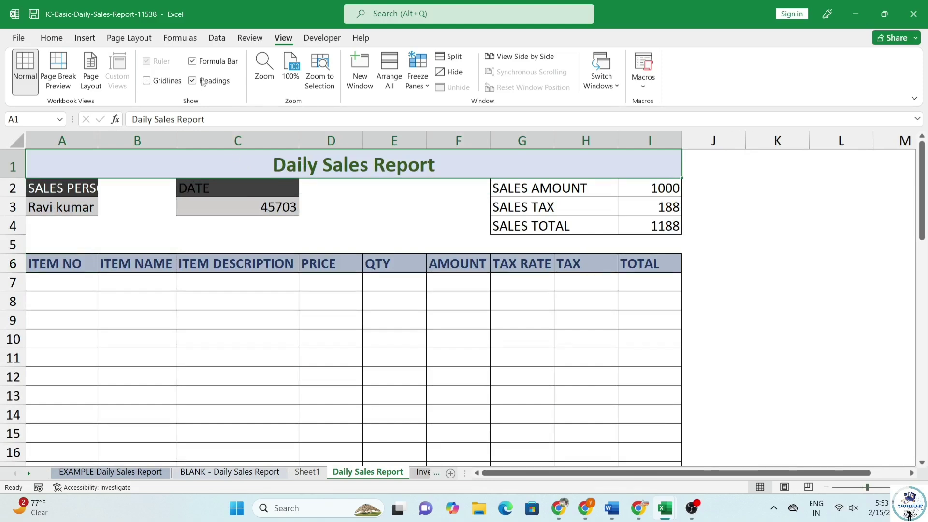
pyautogui.click(52, 38)
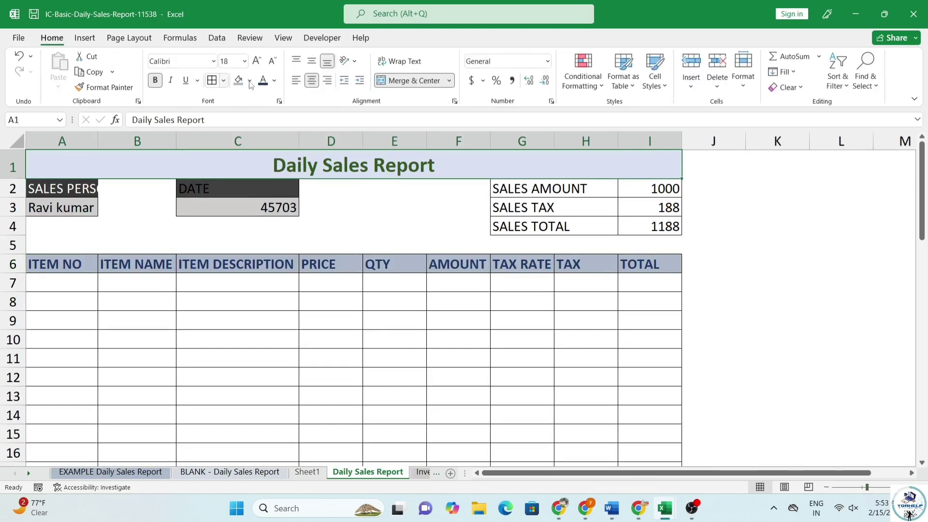
# Fill the Daily Sales Report title cell dark blue and colour its text gold
pyautogui.click(249, 80)
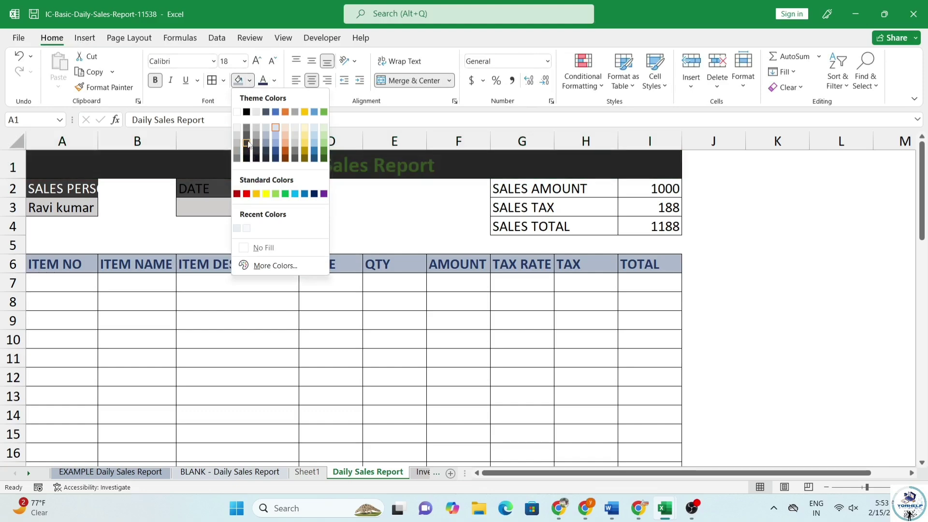
pyautogui.click(276, 159)
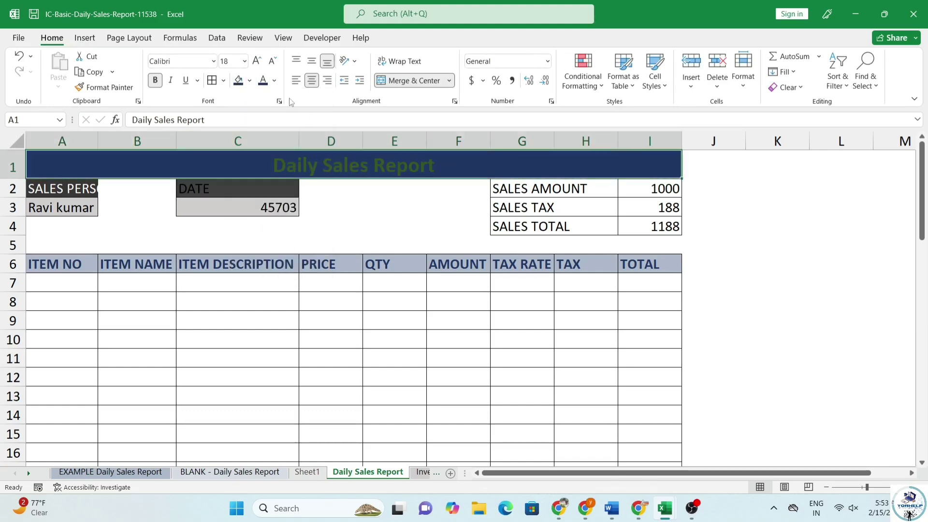
pyautogui.click(273, 80)
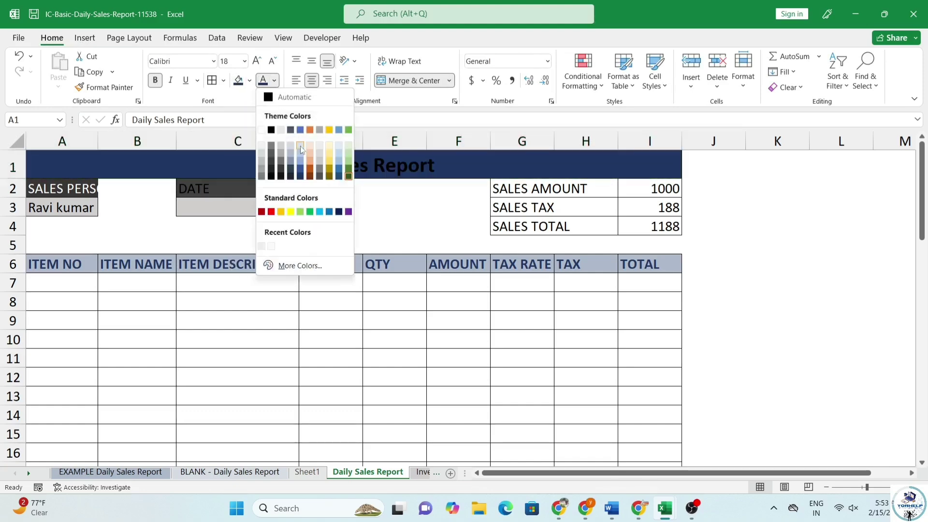
pyautogui.click(329, 164)
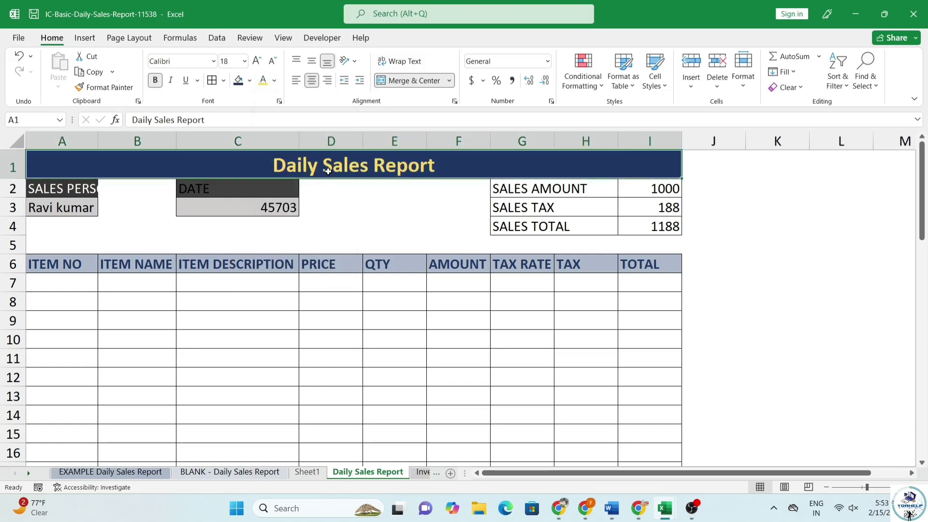
pyautogui.click(304, 197)
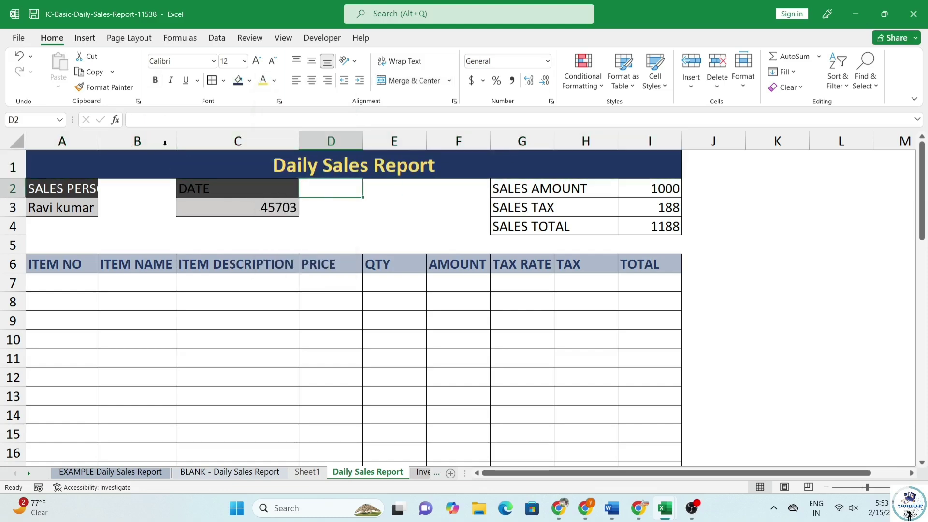
pyautogui.click(84, 38)
# Insert the chart-up picture from the Downloads folder onto the report sheet from This Device
pyautogui.click(148, 70)
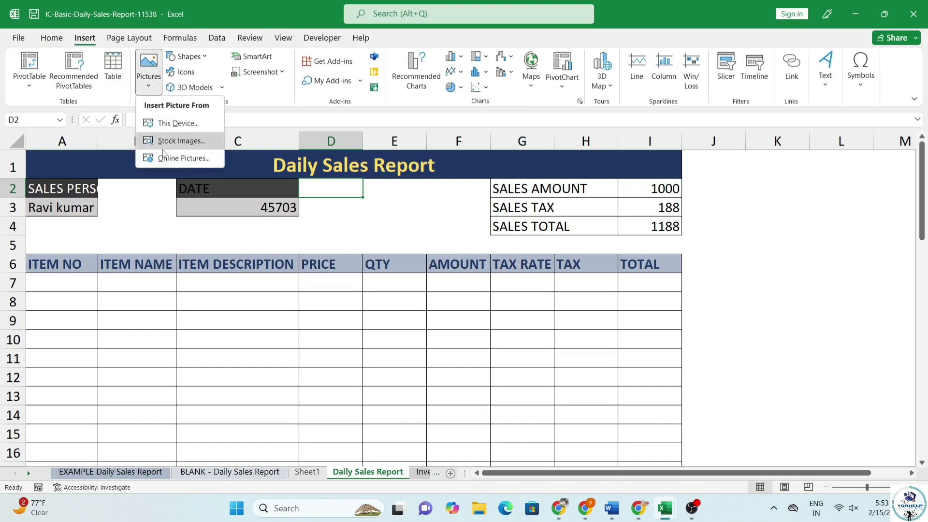
pyautogui.click(115, 165)
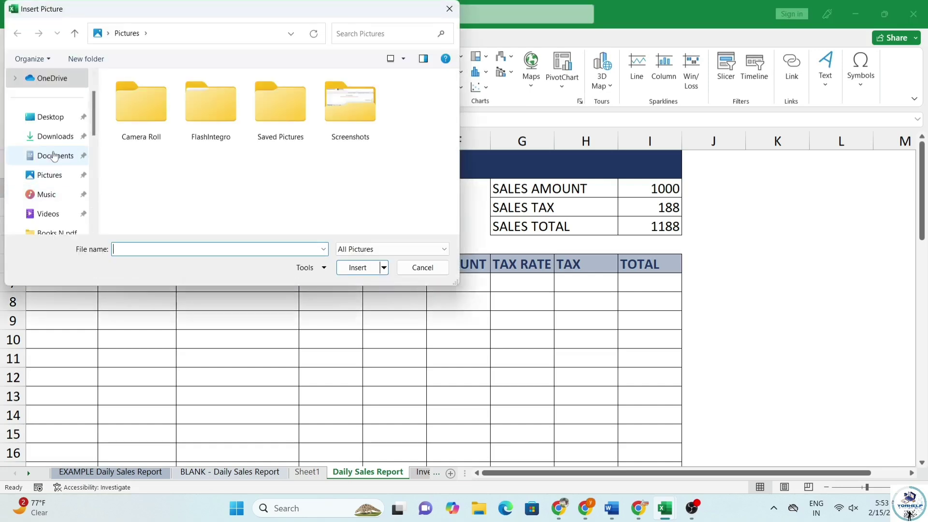
pyautogui.click(54, 156)
pyautogui.click(55, 136)
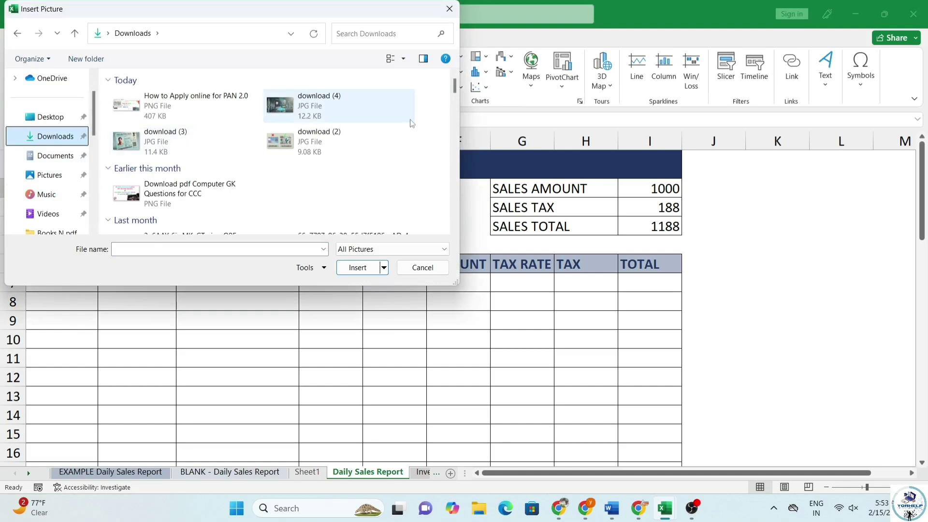
pyautogui.scroll(-5, 411, 123)
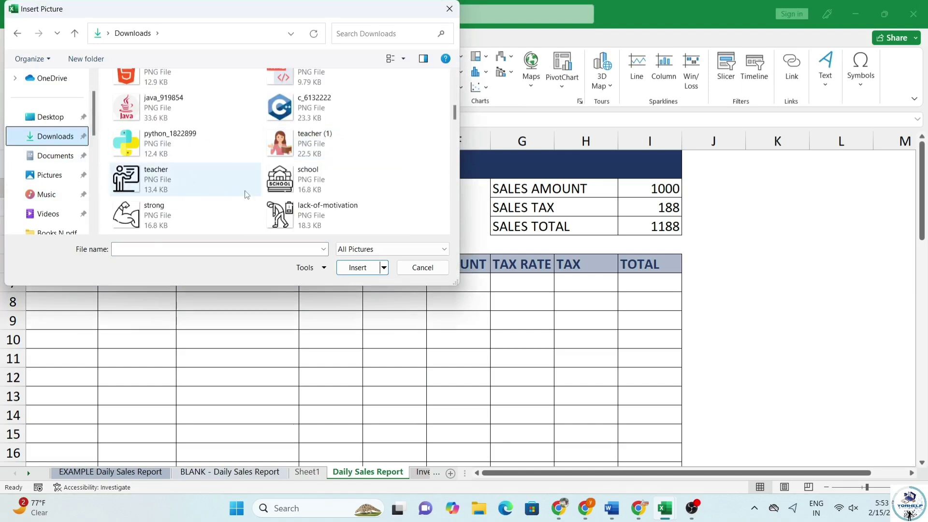
pyautogui.scroll(-3, 267, 178)
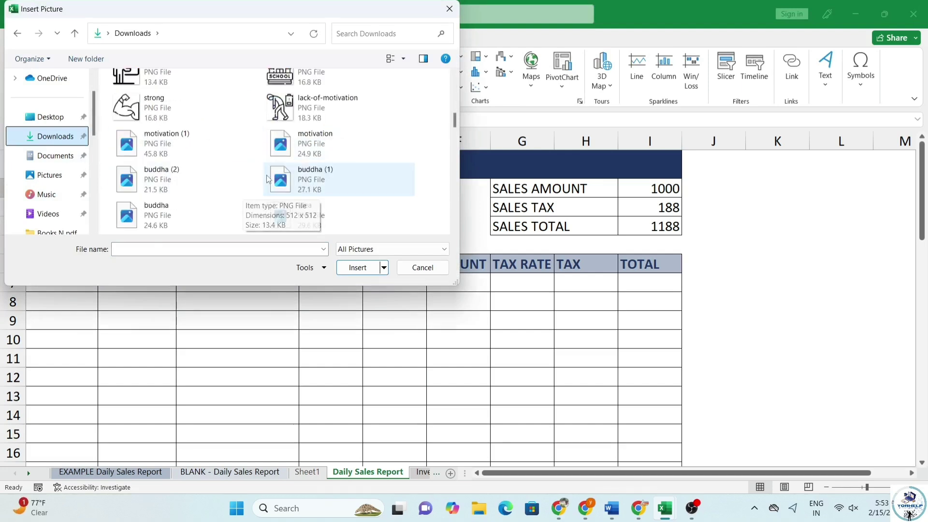
pyautogui.scroll(-3, 268, 179)
pyautogui.scroll(15, 270, 185)
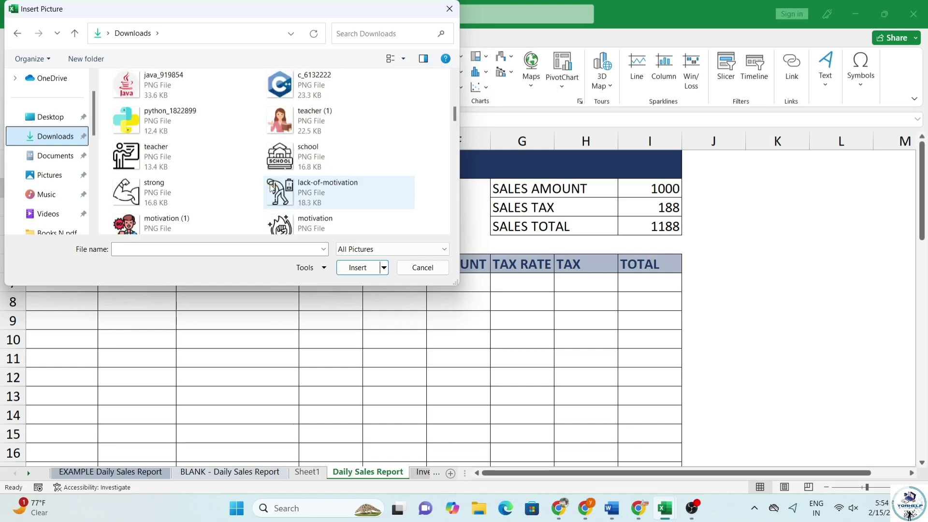
pyautogui.scroll(-15, 264, 182)
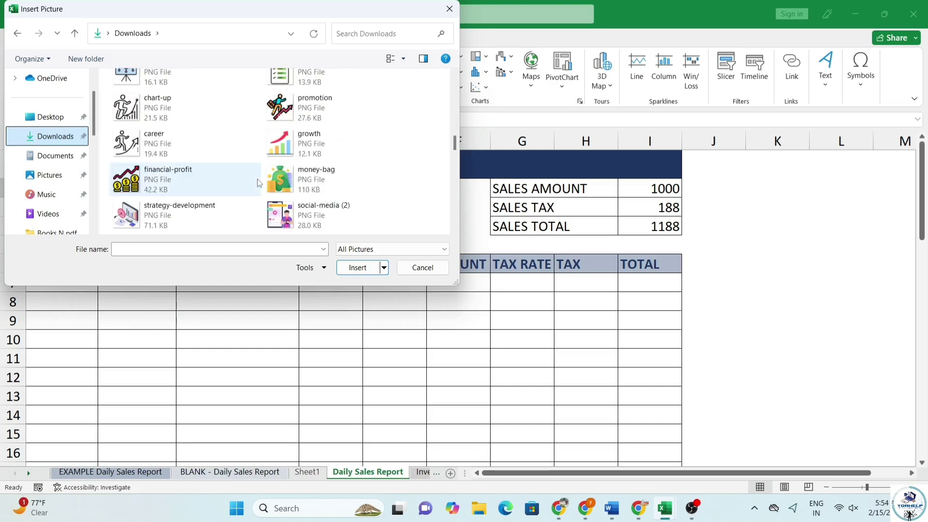
pyautogui.click(177, 119)
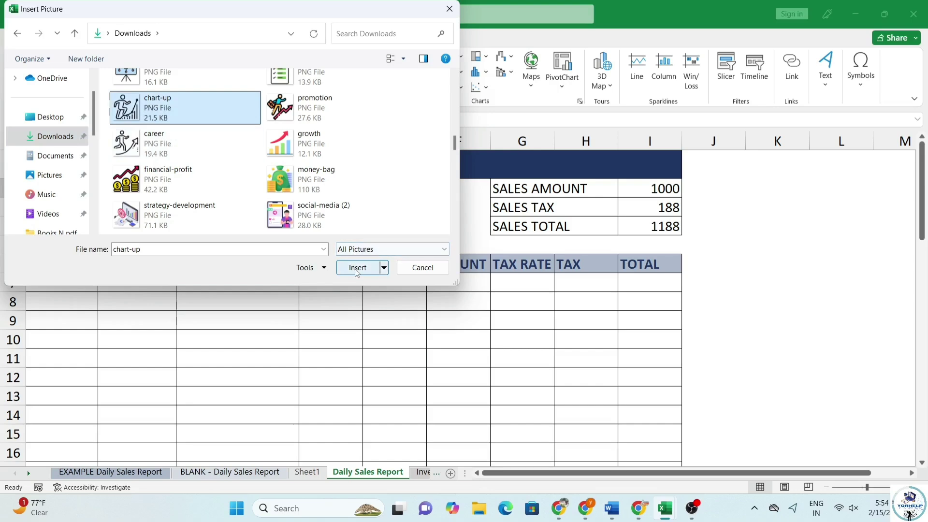
pyautogui.click(358, 267)
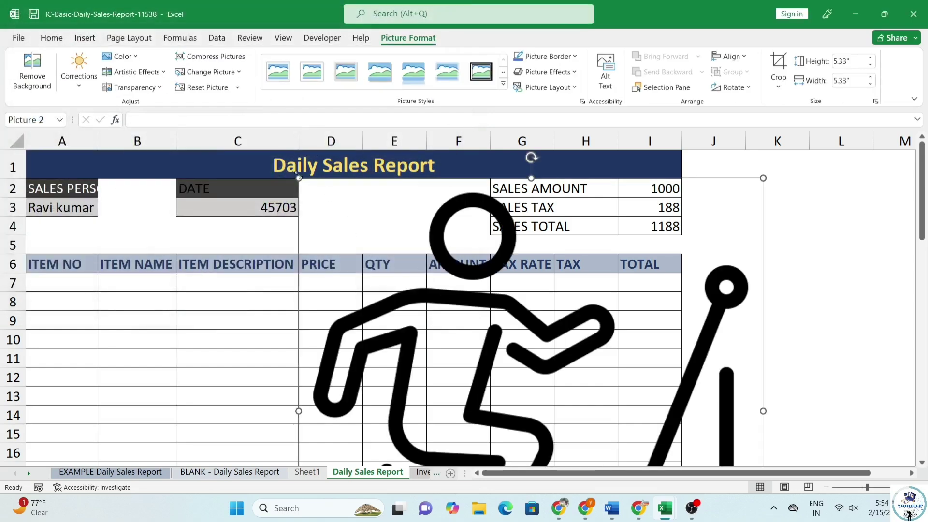
# Resize the chart-up picture to a 0.31-inch icon and place it in the title band beside the title
pyautogui.moveTo(301, 180); pyautogui.dragTo(488, 311)
pyautogui.moveTo(544, 355); pyautogui.dragTo(283, 198)
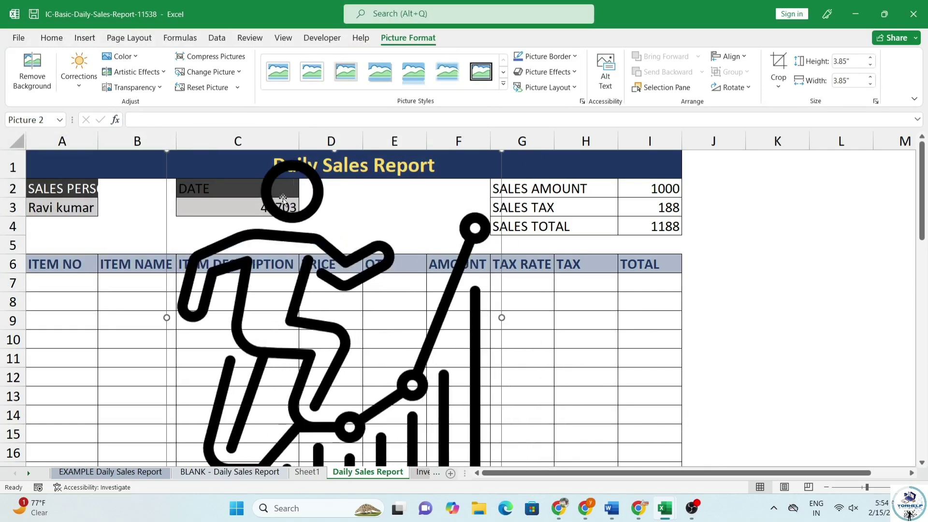
pyautogui.moveTo(167, 150); pyautogui.dragTo(356, 292)
pyautogui.moveTo(344, 309); pyautogui.dragTo(459, 165)
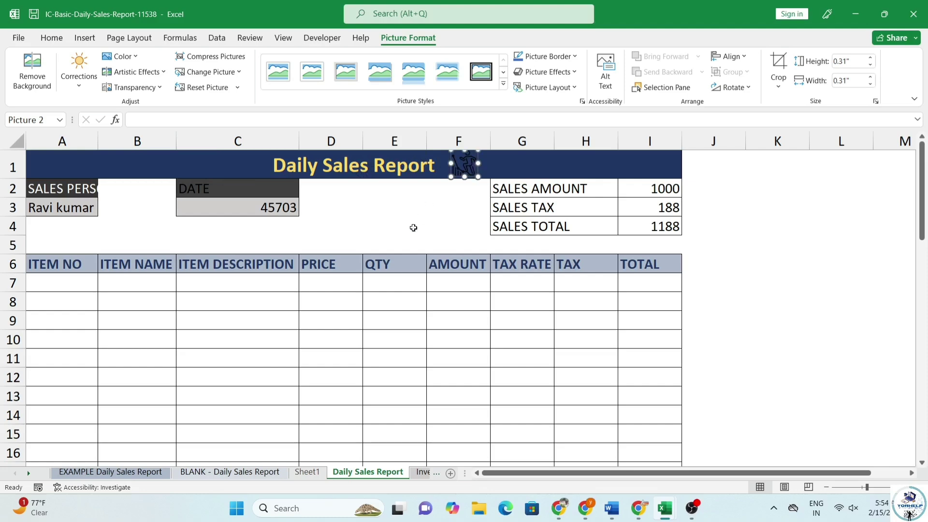
pyautogui.click(403, 243)
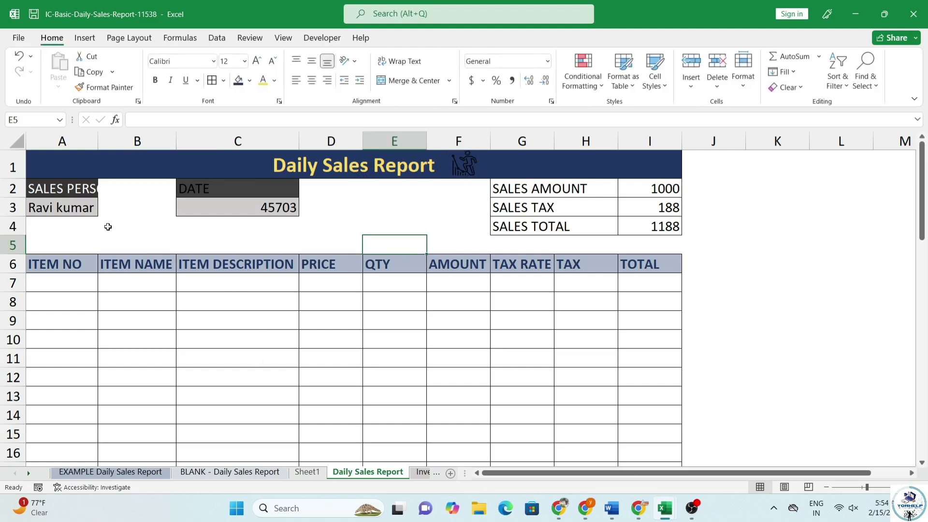
pyautogui.click(108, 227)
# Select the ITEM NO cells from A7 down and set a List validation sourced from Sheet1!$A$3:$A$16
pyautogui.click(77, 277)
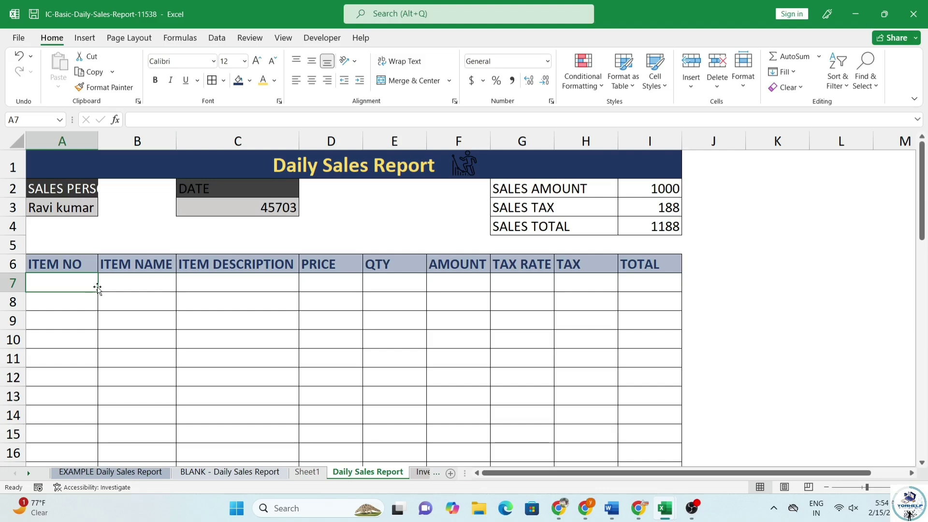
pyautogui.moveTo(68, 286); pyautogui.dragTo(69, 520)
pyautogui.scroll(12, 569, 249)
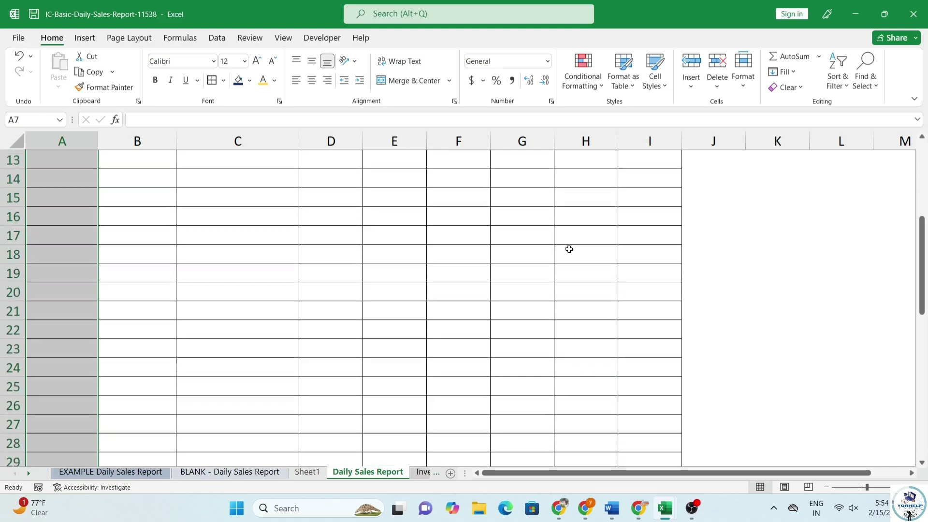
pyautogui.click(217, 38)
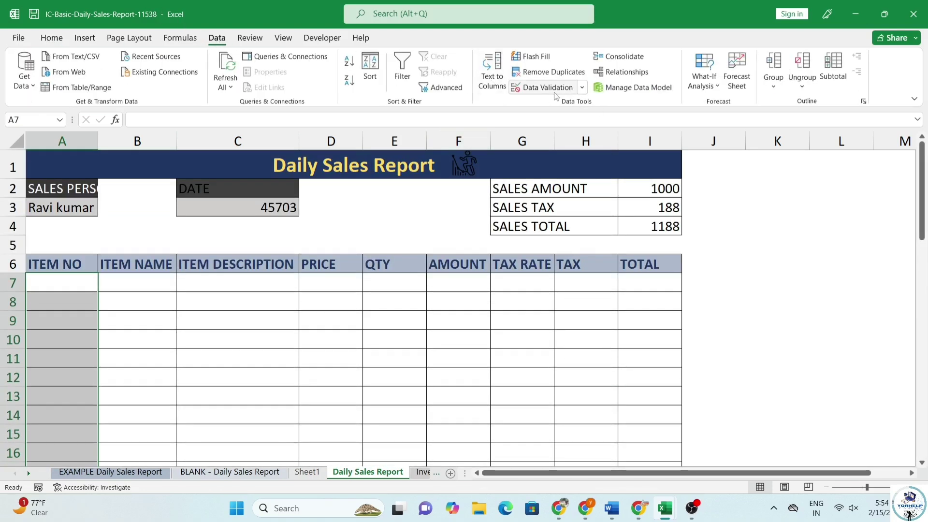
pyautogui.click(541, 88)
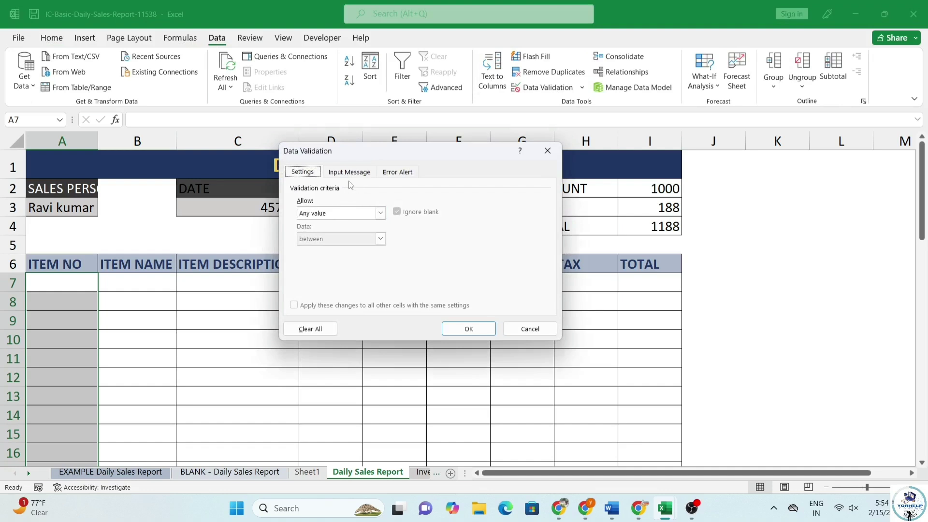
pyautogui.click(346, 214)
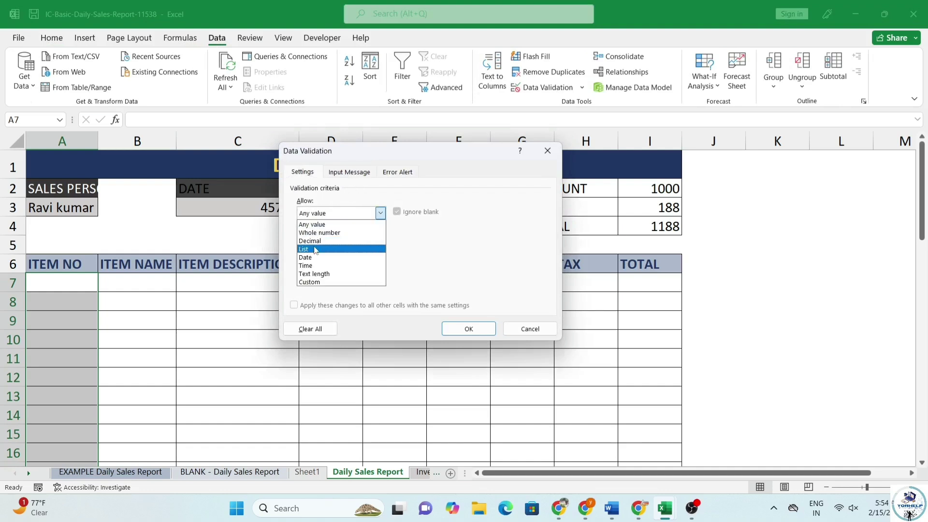
pyautogui.click(313, 248)
pyautogui.click(472, 263)
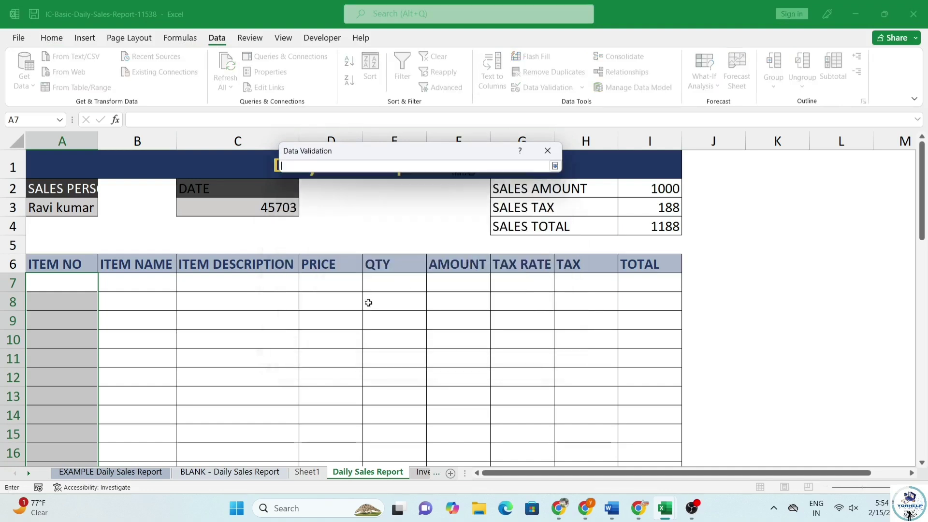
pyautogui.click(307, 471)
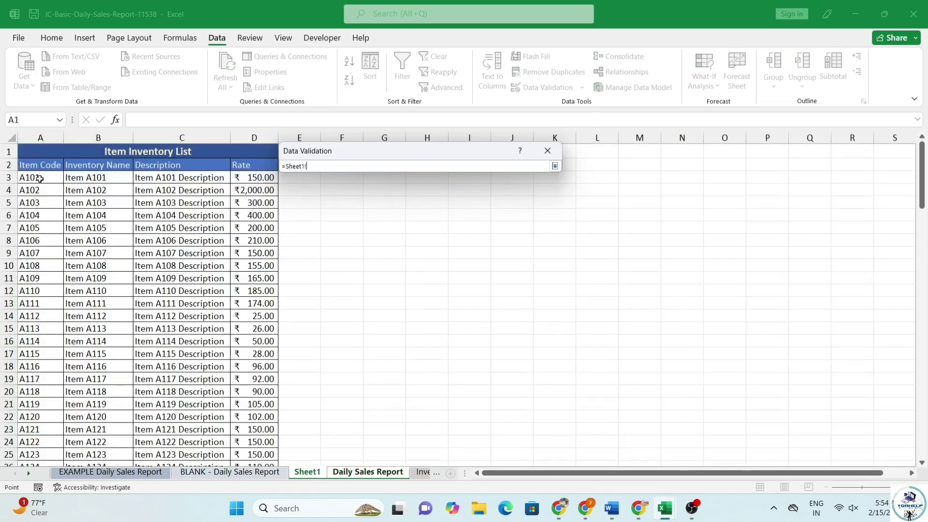
pyautogui.moveTo(39, 178); pyautogui.dragTo(47, 338)
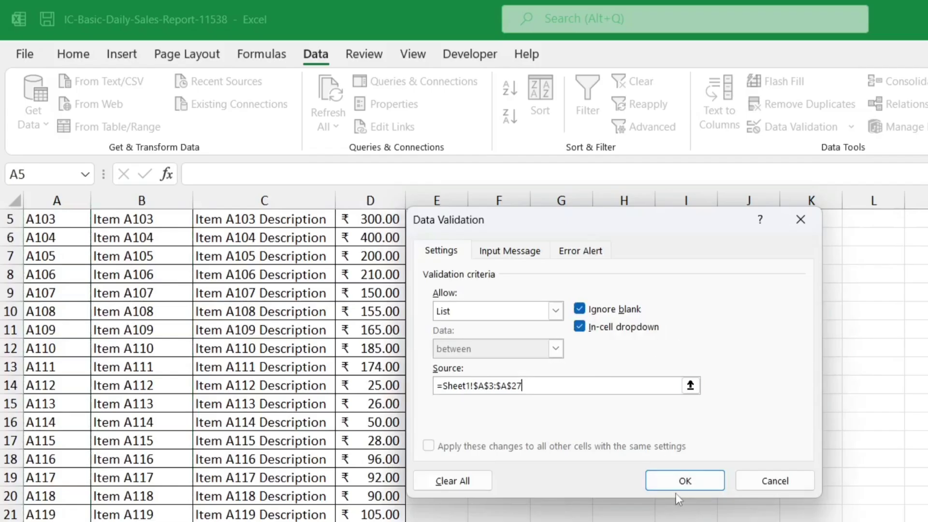
# Apply the item-number dropdown and test it by choosing A102 in A7 and A103 in A8
pyautogui.click(686, 480)
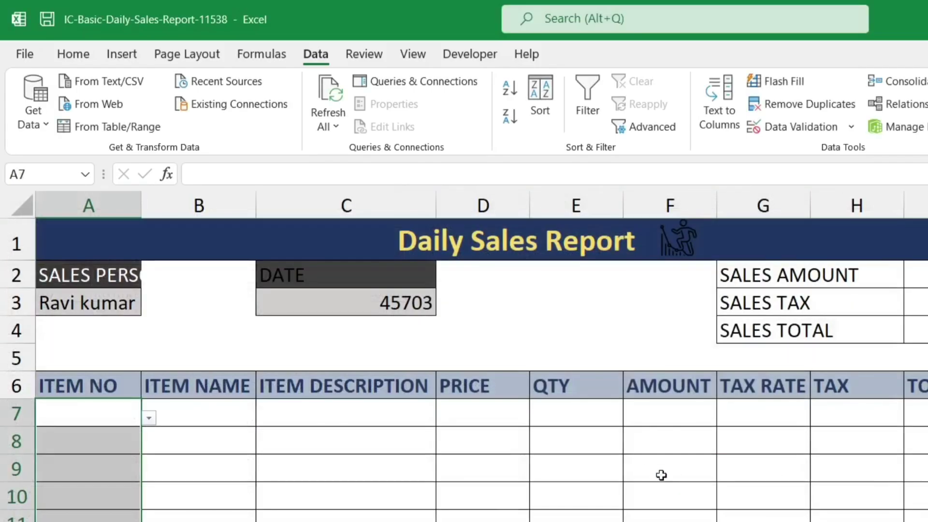
pyautogui.click(149, 419)
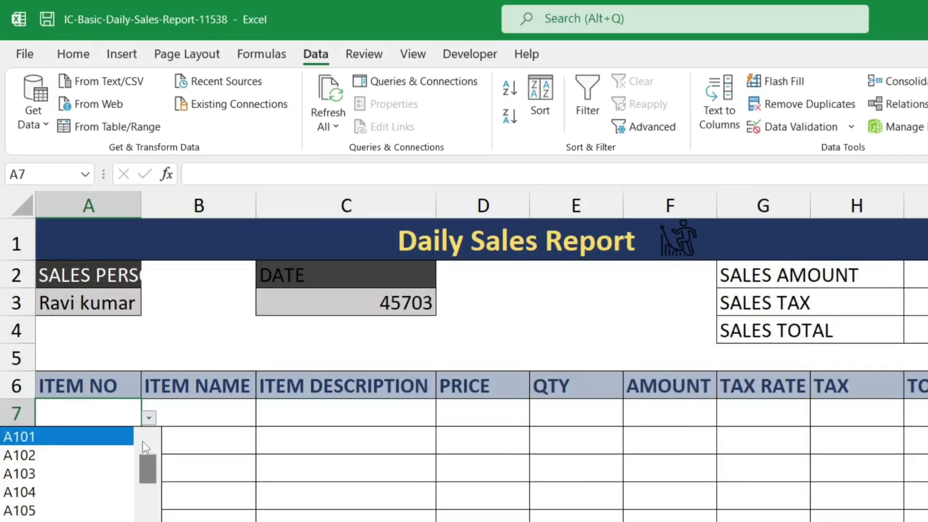
pyautogui.click(103, 452)
pyautogui.click(114, 440)
pyautogui.click(148, 445)
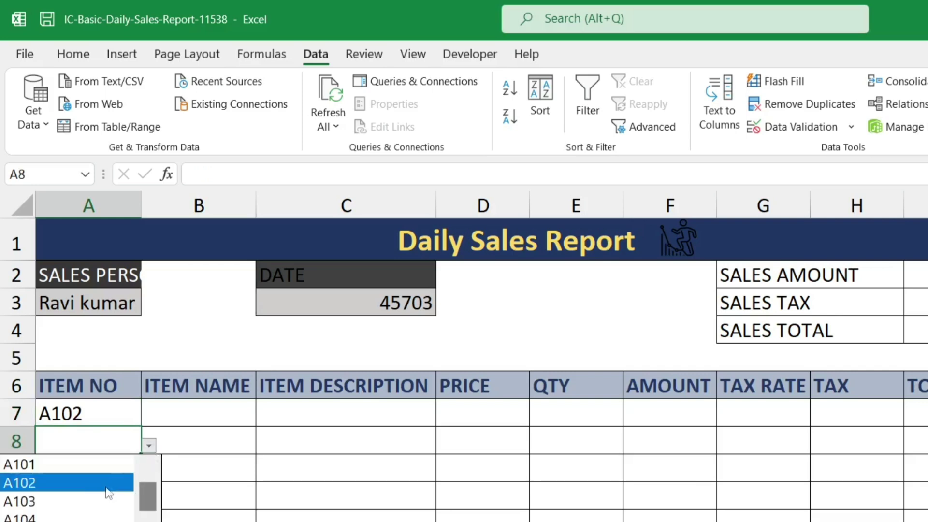
pyautogui.click(100, 489)
# Clear the test item numbers from A7 and A8 so both are empty again
pyautogui.click(114, 417)
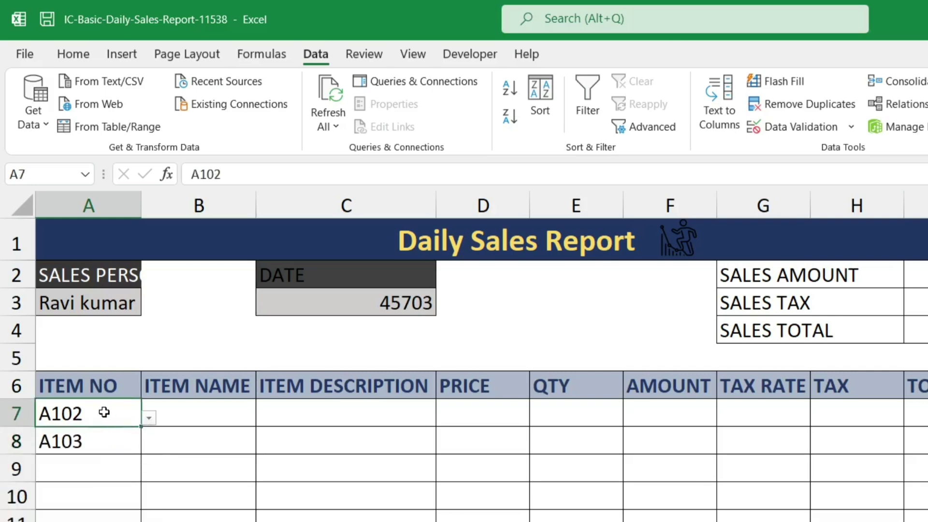
pyautogui.press('Delete')
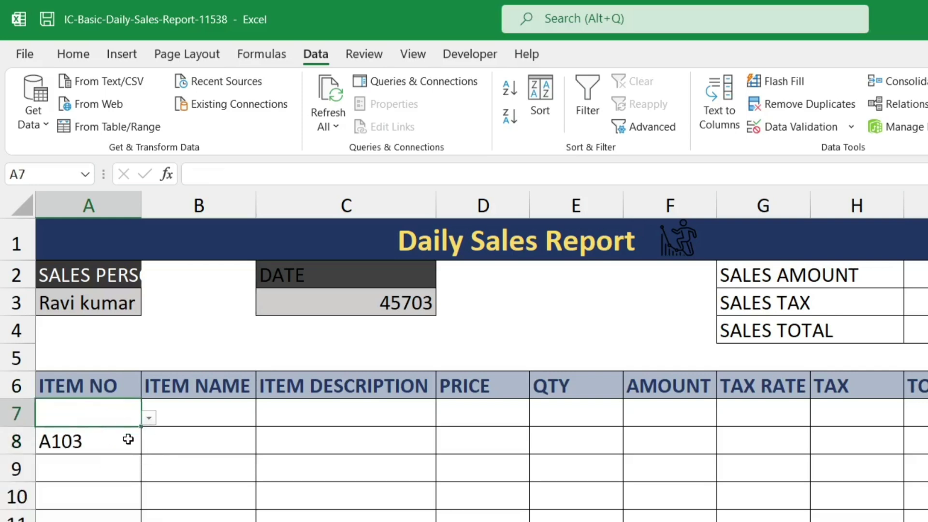
pyautogui.click(121, 439)
pyautogui.press('Delete')
pyautogui.click(183, 418)
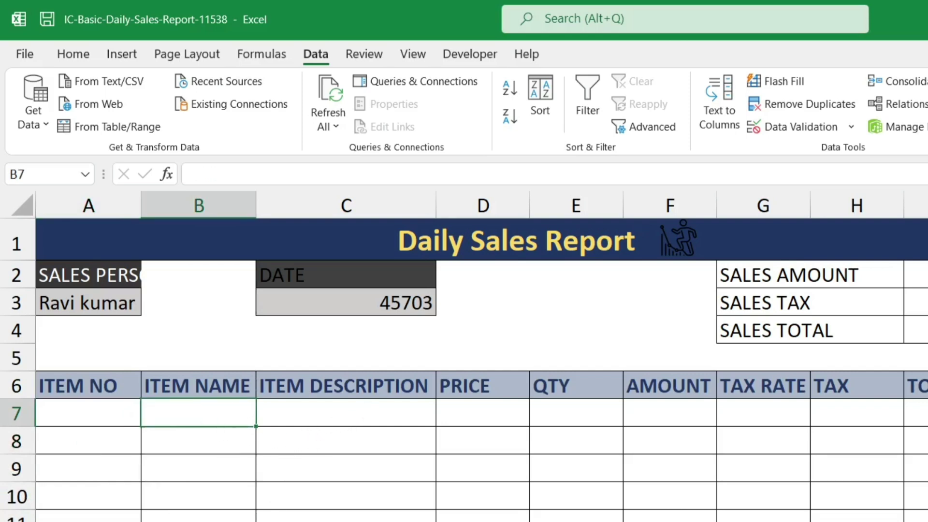
# Switch to the inventory sheet and select the item data range A2:D24 including headers
pyautogui.hotkey('ctrl', 'pagedown')
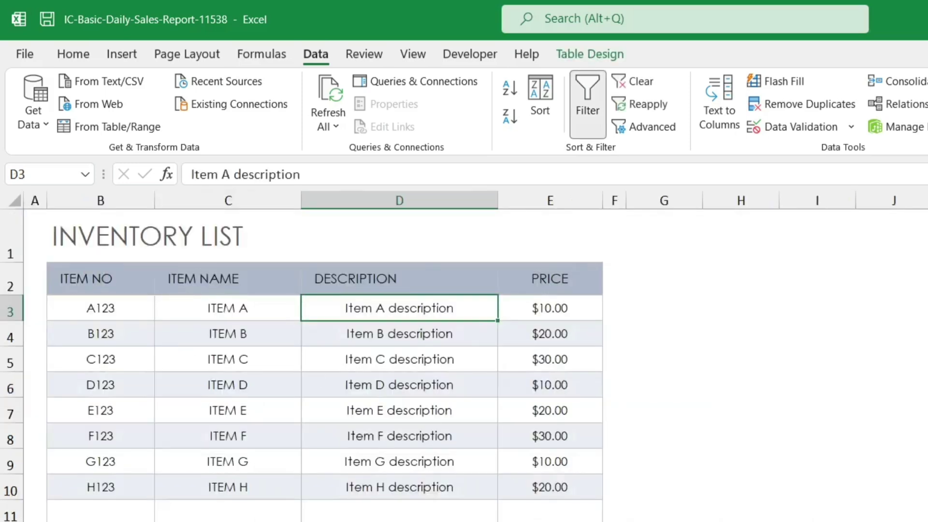
pyautogui.hotkey('ctrl', 'pageup')
pyautogui.hotkey('ctrl', 'pagedown')
pyautogui.hotkey('ctrl', 'pagedown')
pyautogui.hotkey('ctrl', 'pageup')
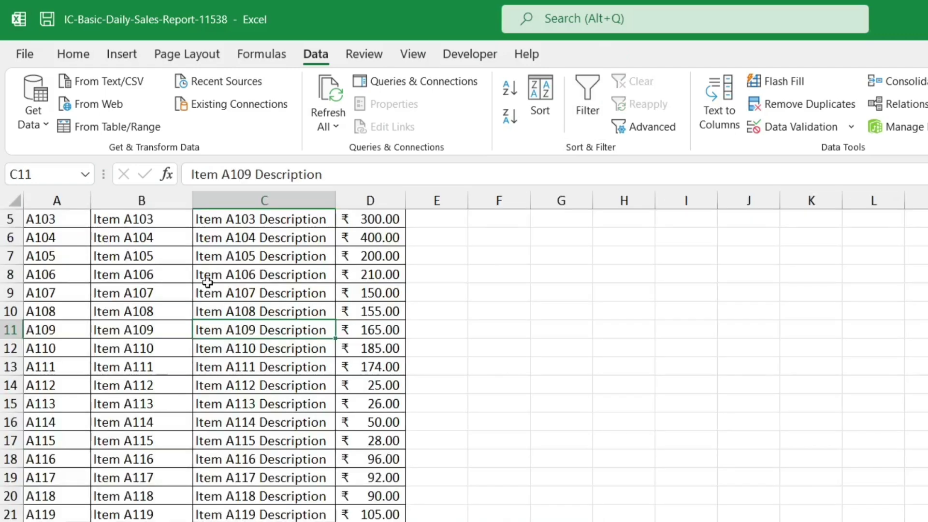
pyautogui.scroll(2, 205, 339)
pyautogui.moveTo(52, 244); pyautogui.dragTo(382, 521)
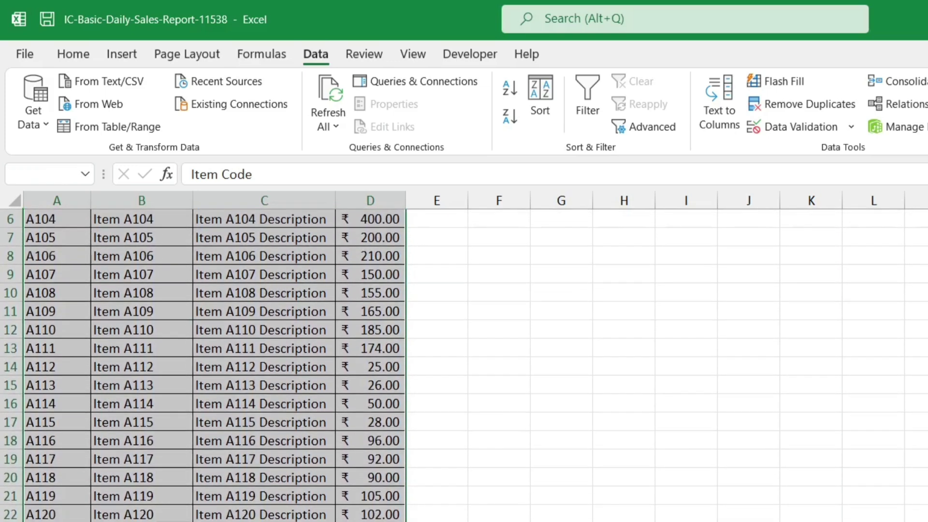
pyautogui.moveTo(382, 521); pyautogui.dragTo(382, 521)
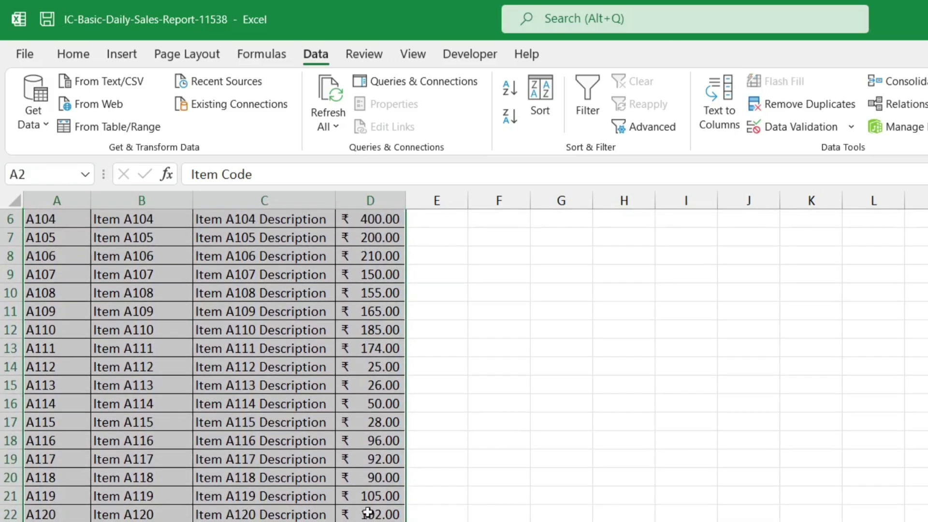
pyautogui.scroll(2, 212, 308)
# Name the selected range Itemlist in the Name Box and return to the Daily Sales Report sheet
pyautogui.click(24, 175)
pyautogui.click(24, 175)
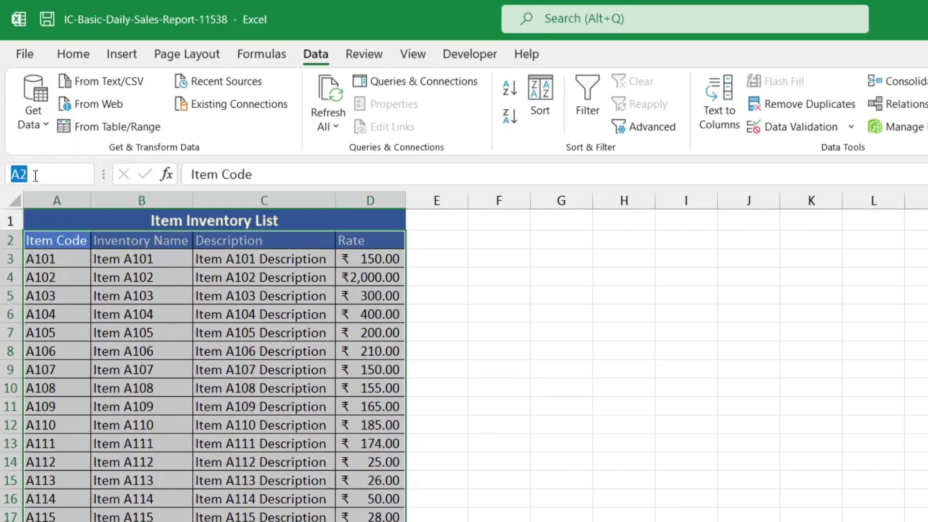
pyautogui.write('Item')
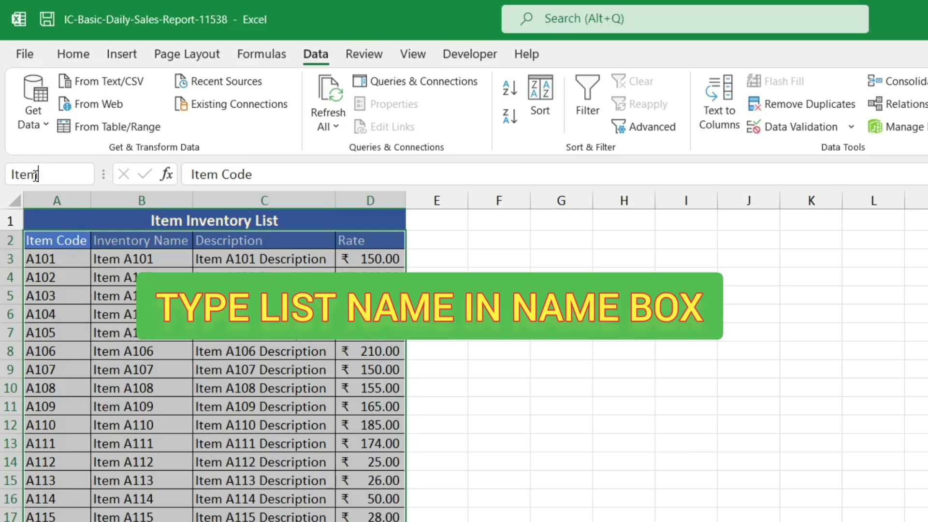
pyautogui.write('list')
pyautogui.press('Return')
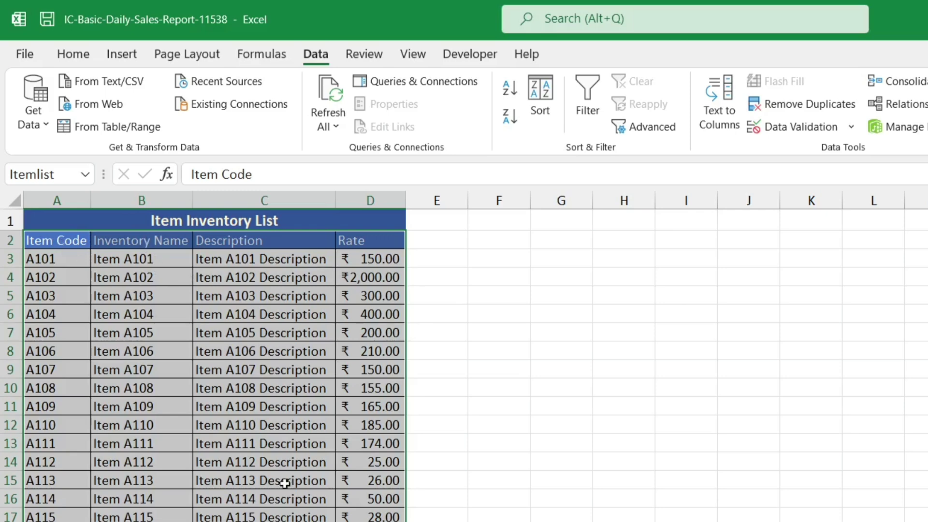
pyautogui.hotkey('ctrl', 'pageup')
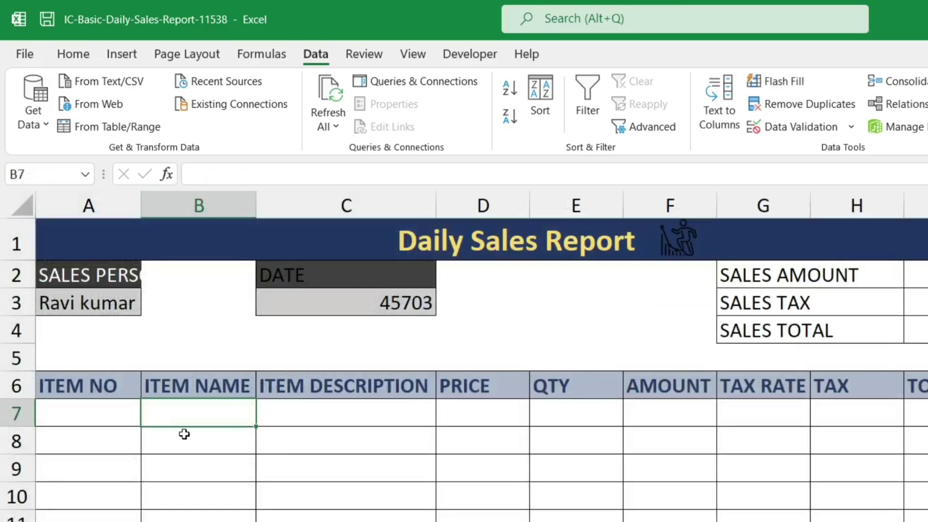
# Enter =VLOOKUP(A7,Itemlist,2,) with exact match in B7 to fetch the item name
pyautogui.click(128, 414)
pyautogui.click(206, 417)
pyautogui.write('=')
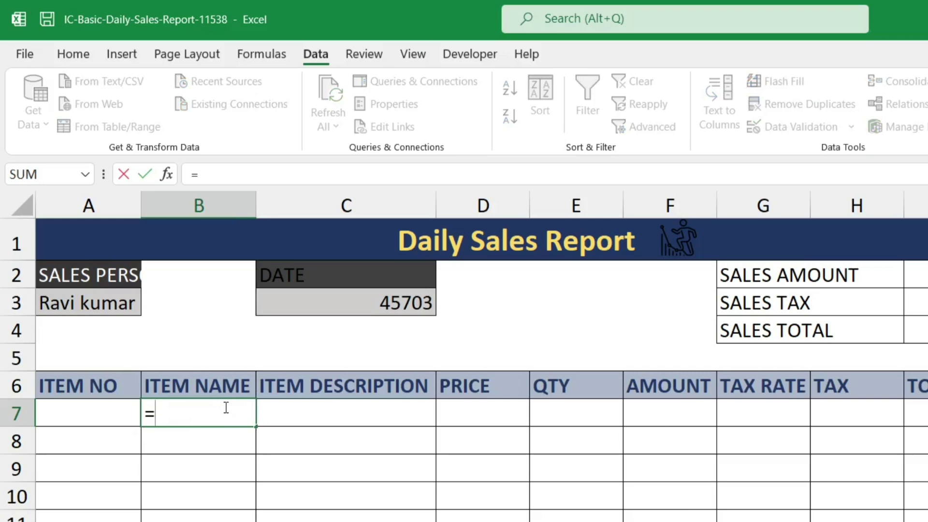
pyautogui.write('vl')
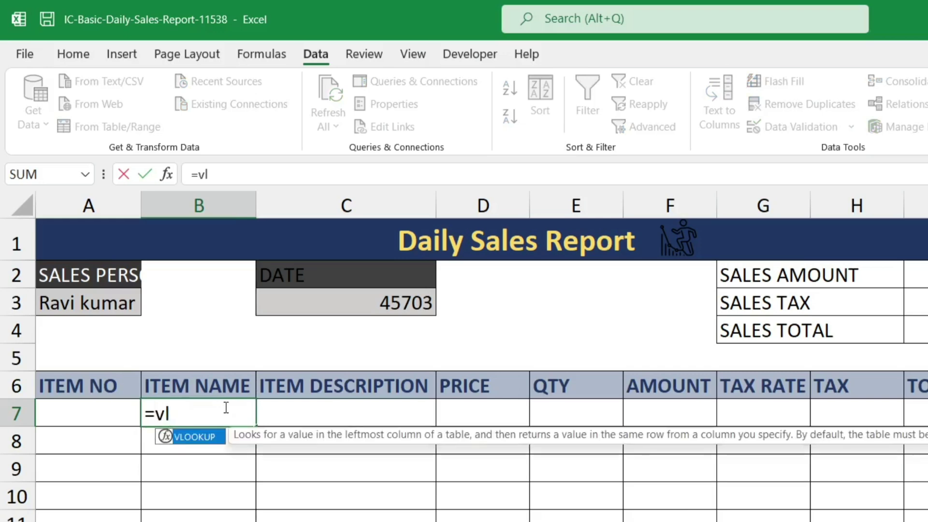
pyautogui.write('ookup')
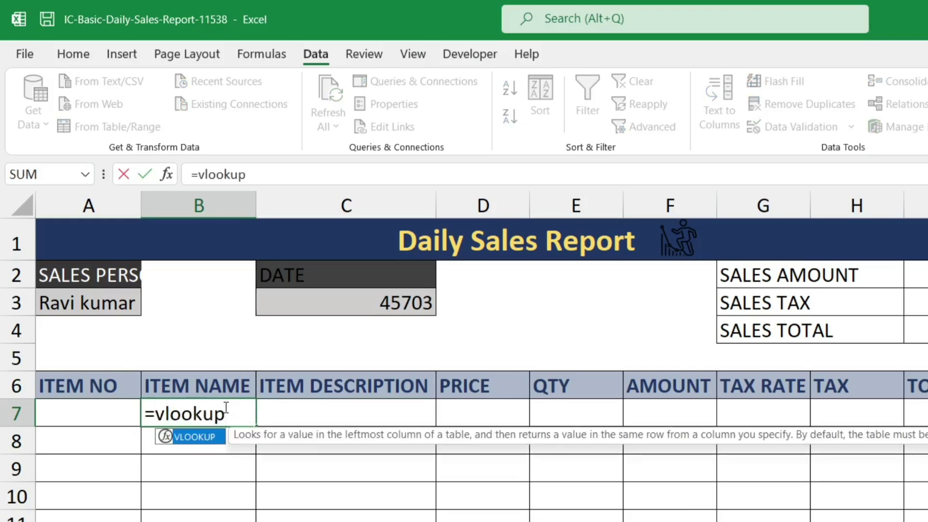
pyautogui.write('(')
pyautogui.click(122, 413)
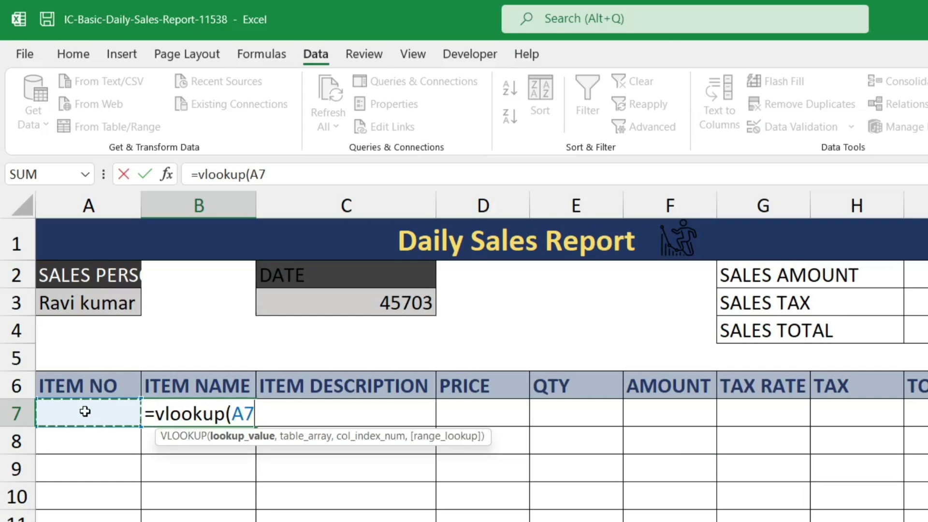
pyautogui.write(',it')
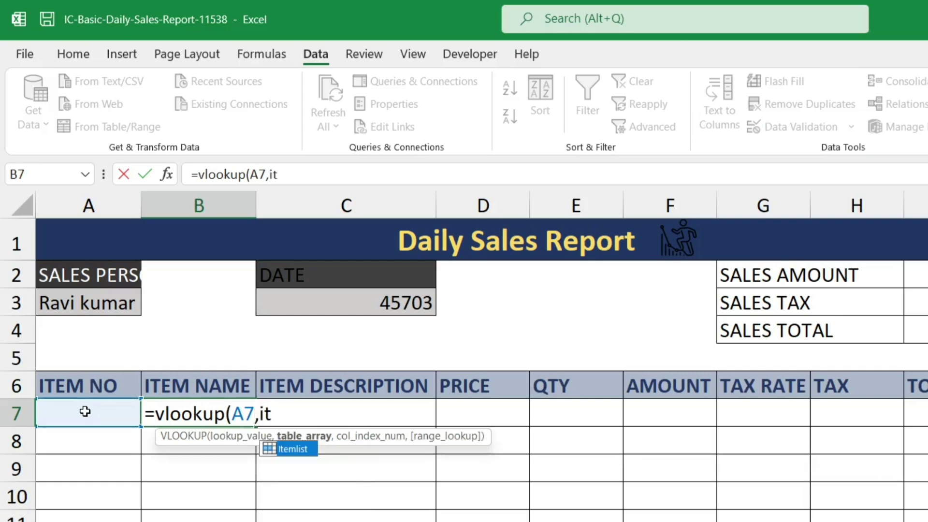
pyautogui.press('Tab')
pyautogui.write(',')
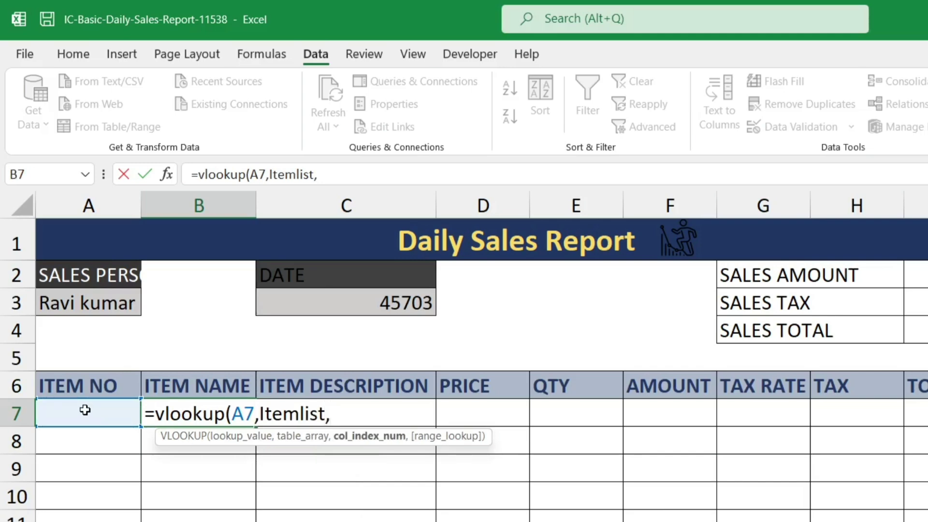
pyautogui.write('2,')
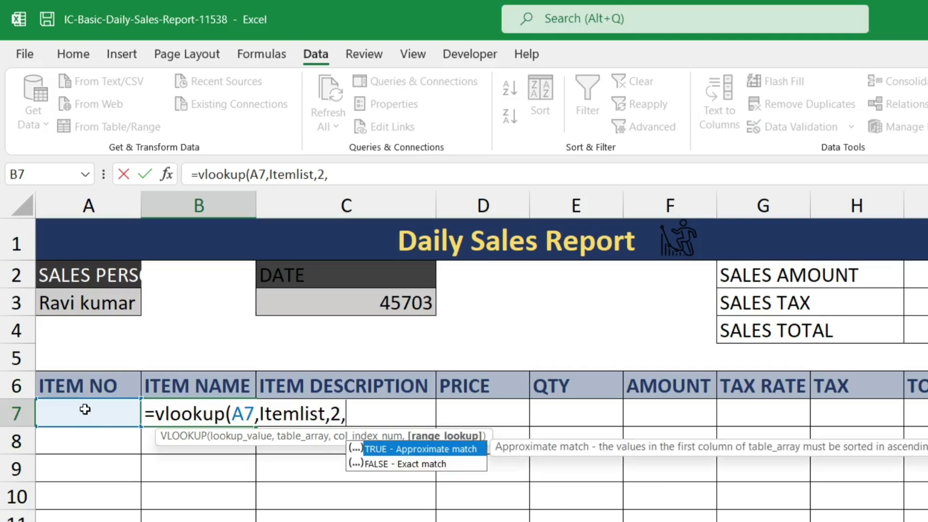
pyautogui.press('Down')
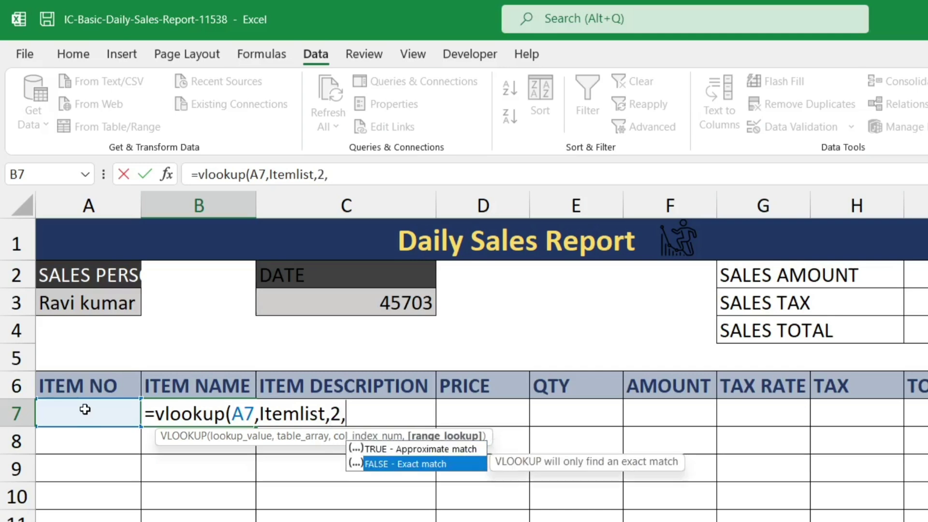
pyautogui.press('Return')
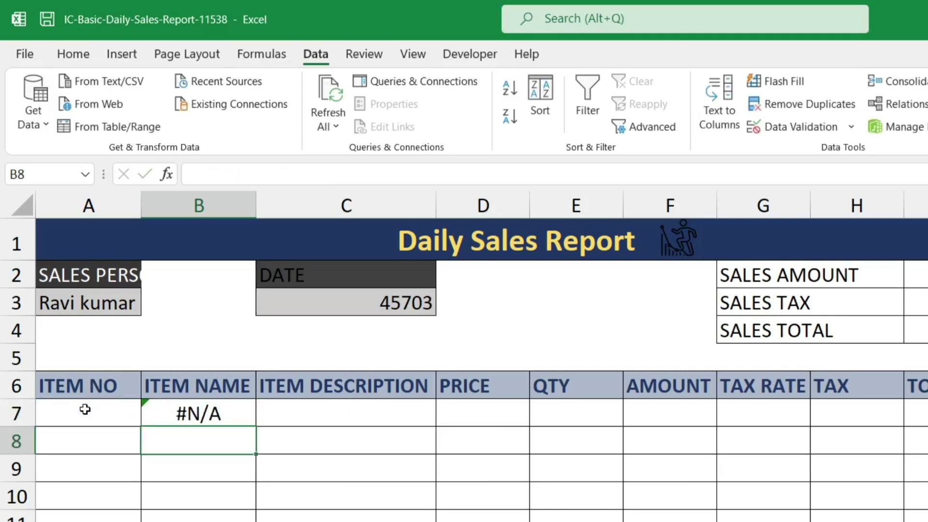
# Re-edit and recommit the B7 lookup formula, which shows #N/A for now
pyautogui.click(229, 413)
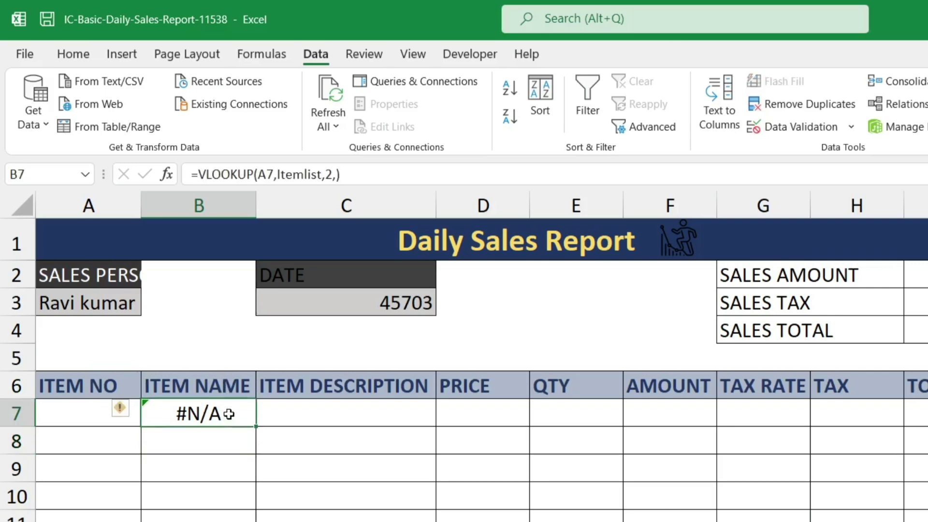
pyautogui.doubleClick(329, 176)
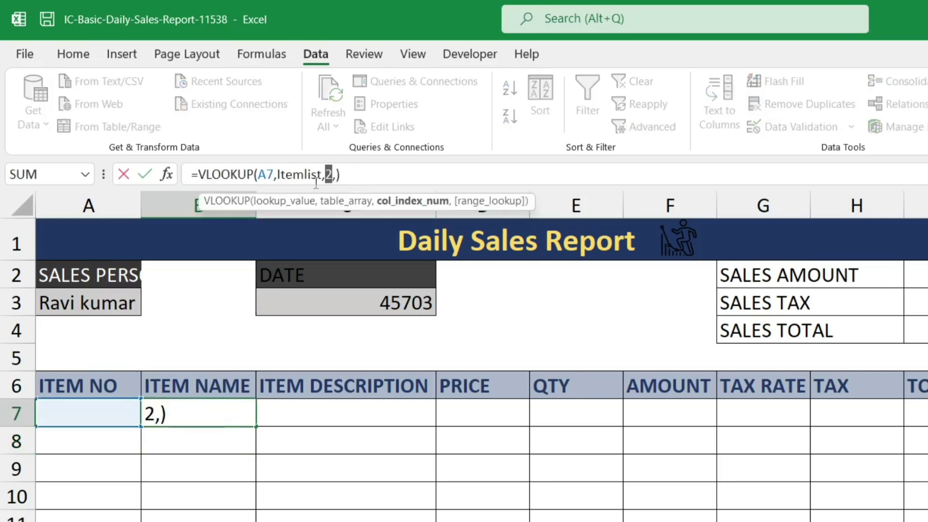
pyautogui.press('Return')
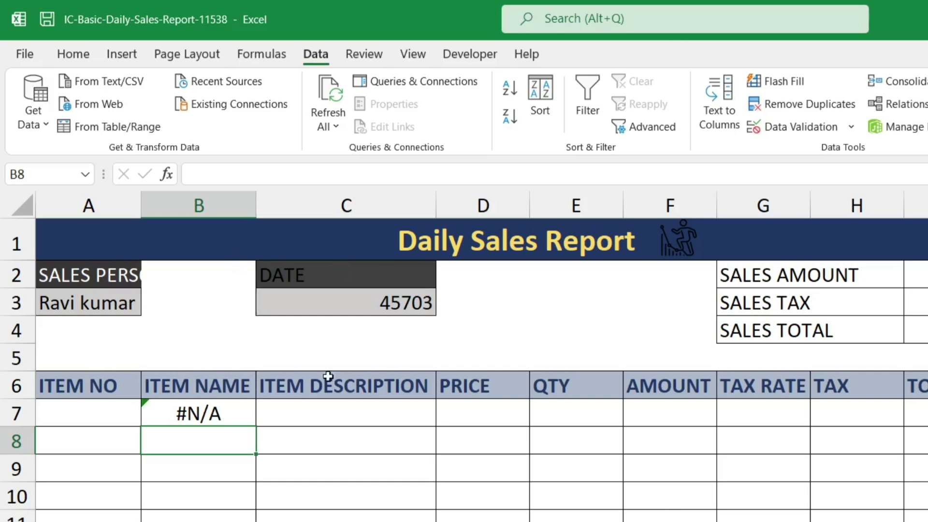
pyautogui.click(216, 418)
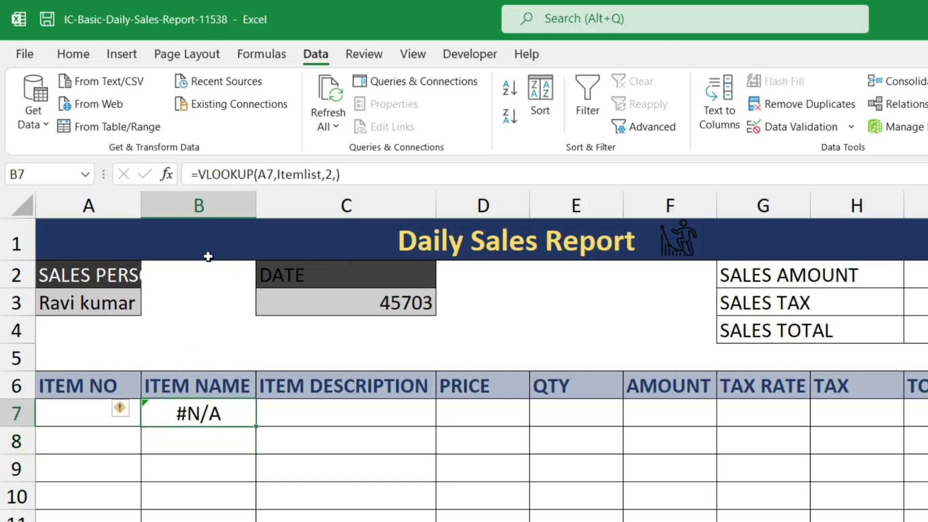
# Wrap the B7 lookup as =IFERROR(VLOOKUP(A7,Itemlist,2,),"") so it shows blank instead of #N/A
pyautogui.click(199, 174)
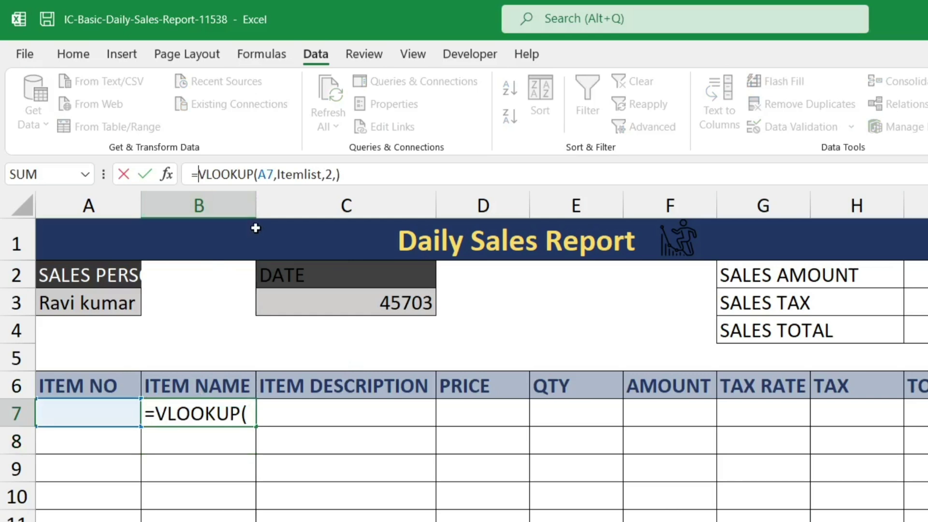
pyautogui.write('iferr')
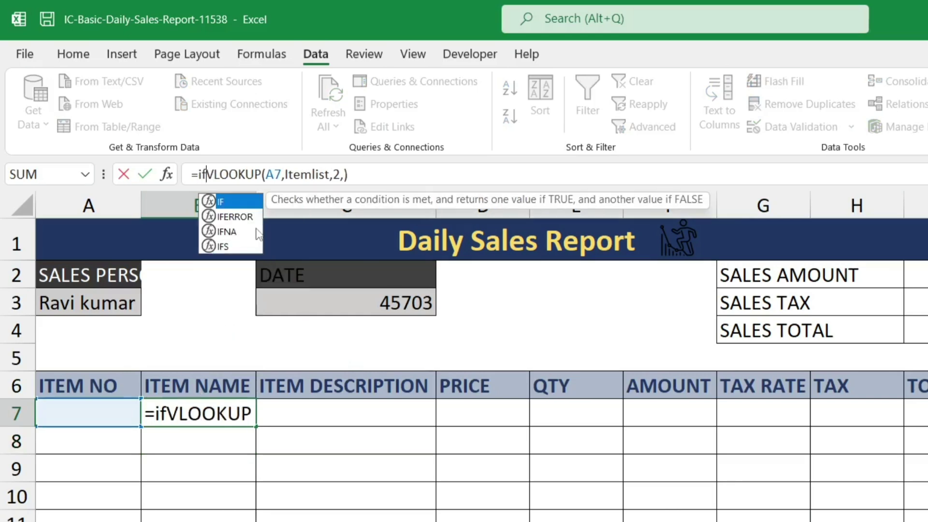
pyautogui.write('o')
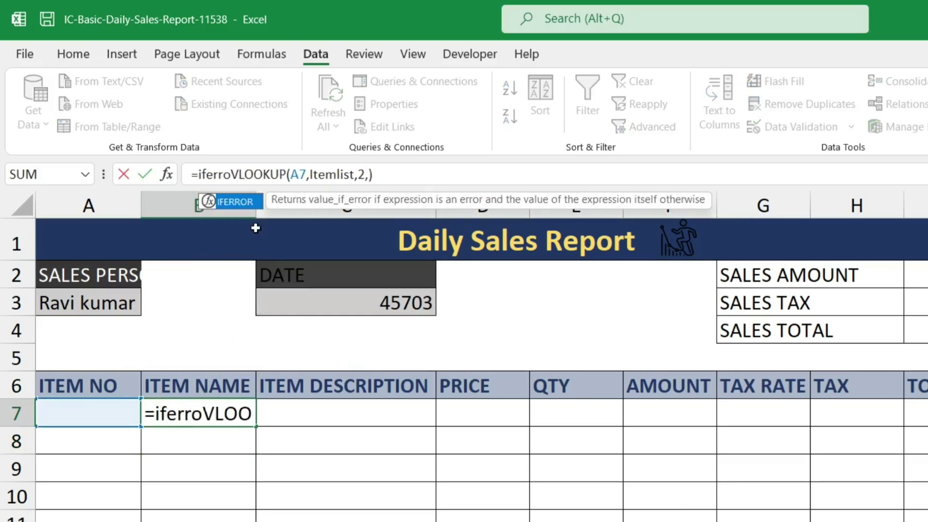
pyautogui.write('r(')
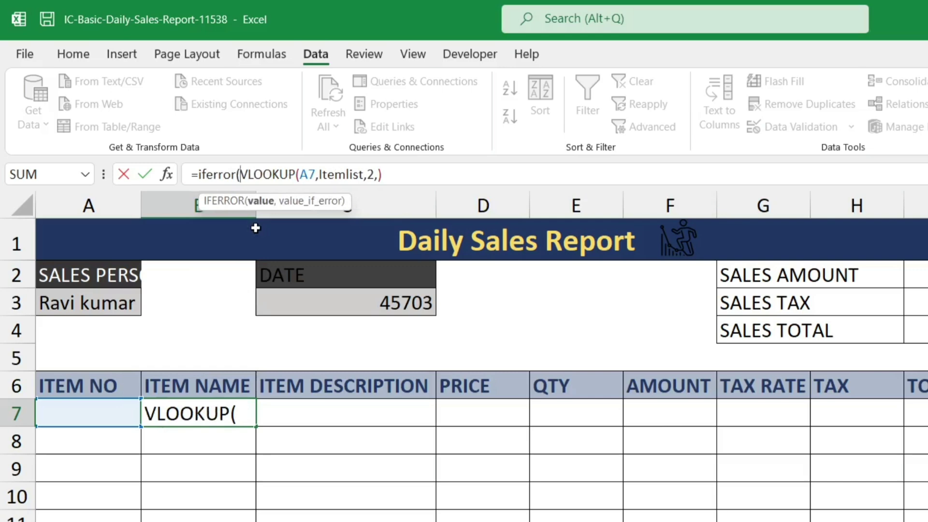
pyautogui.press('Right')
pyautogui.press('Right')
pyautogui.press('Right')
pyautogui.press('Right')
pyautogui.press('Right')
pyautogui.press('Right')
pyautogui.press('Right')
pyautogui.press('Right')
pyautogui.press('Right')
pyautogui.press('Right')
pyautogui.press('Right')
pyautogui.press('Right')
pyautogui.press('Right')
pyautogui.press('Right')
pyautogui.press('Right')
pyautogui.press('Right')
pyautogui.press('Right')
pyautogui.press('Right')
pyautogui.press('Right')
pyautogui.press('Right')
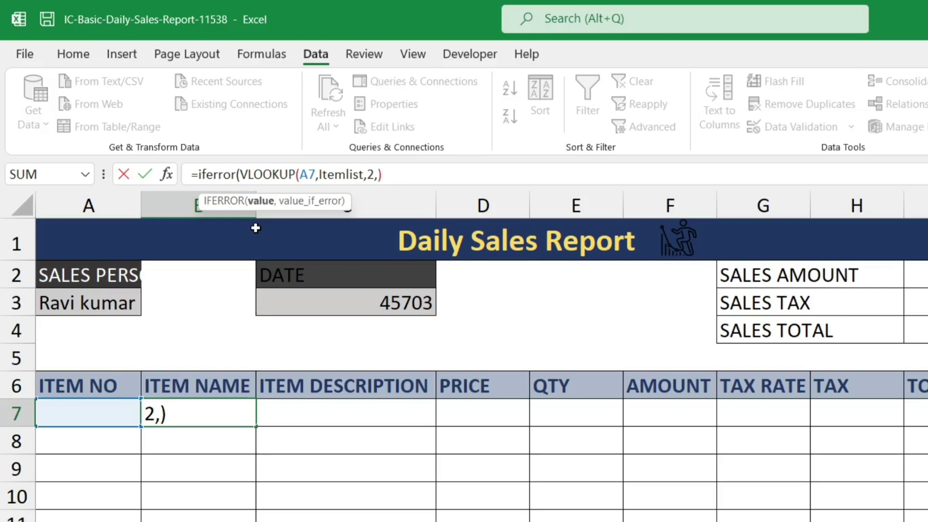
pyautogui.write(',')
pyautogui.write('""')
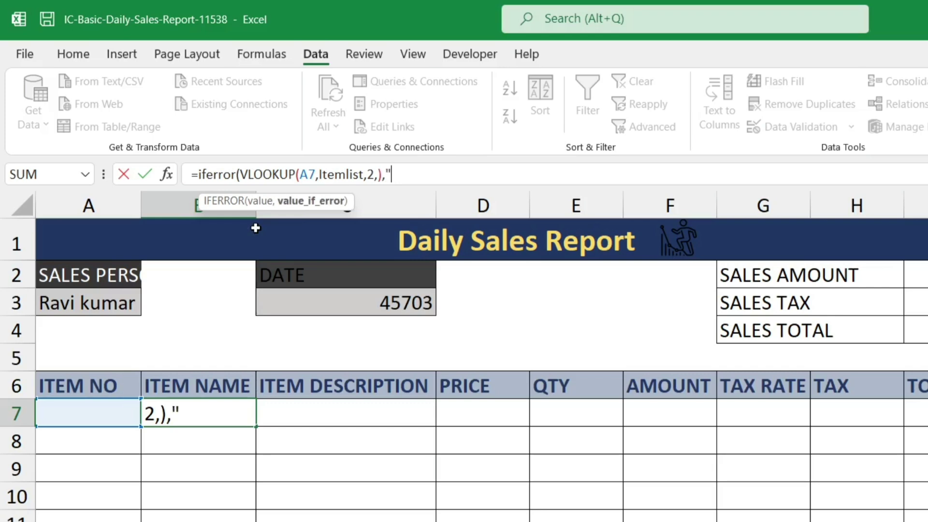
pyautogui.write(')')
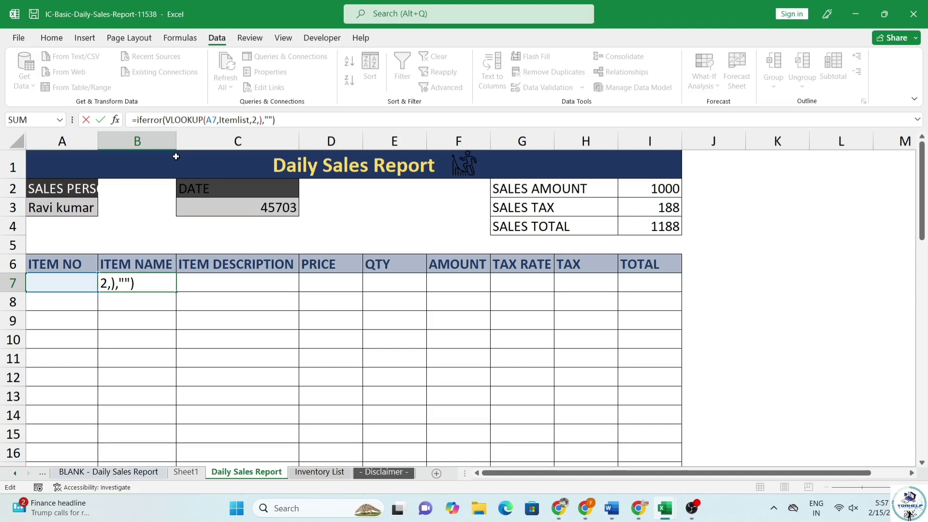
pyautogui.press('Return')
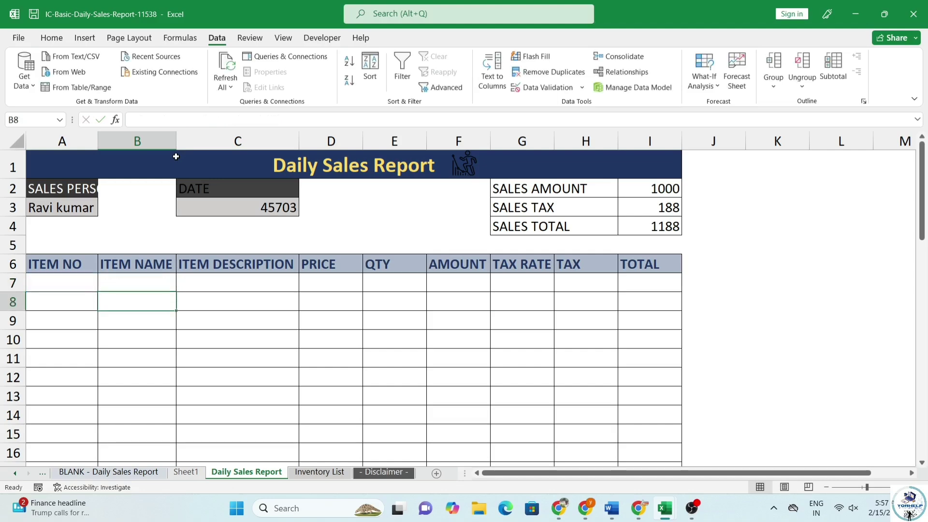
# Copy the finished B7 formula from the formula bar
pyautogui.press('Up')
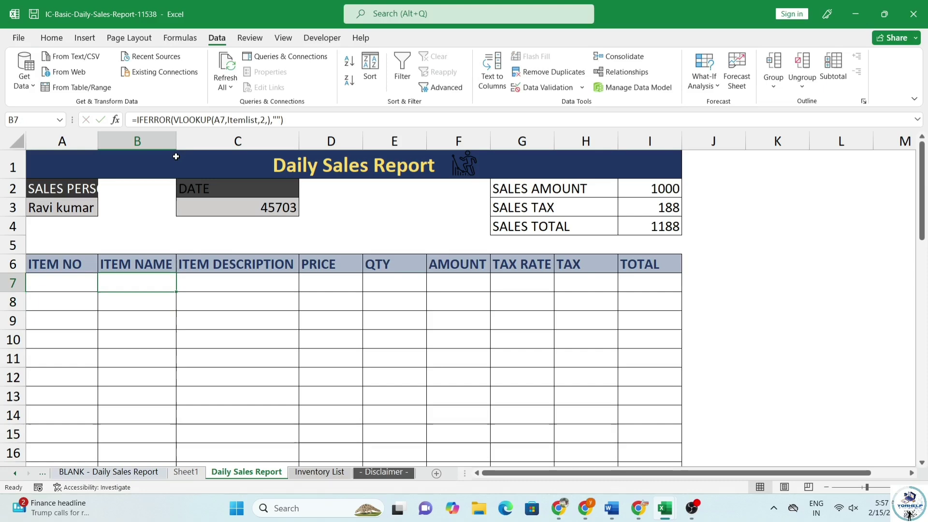
pyautogui.tripleClick(184, 116)
pyautogui.hotkey('ctrl', 'c')
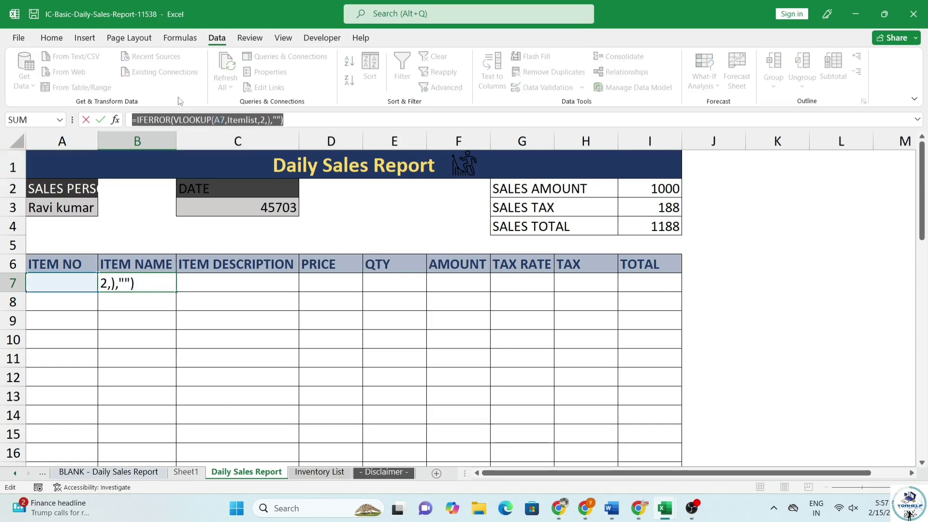
pyautogui.press('Return')
# Paste the lookup into C7 with column index 3 for the item description
pyautogui.click(285, 284)
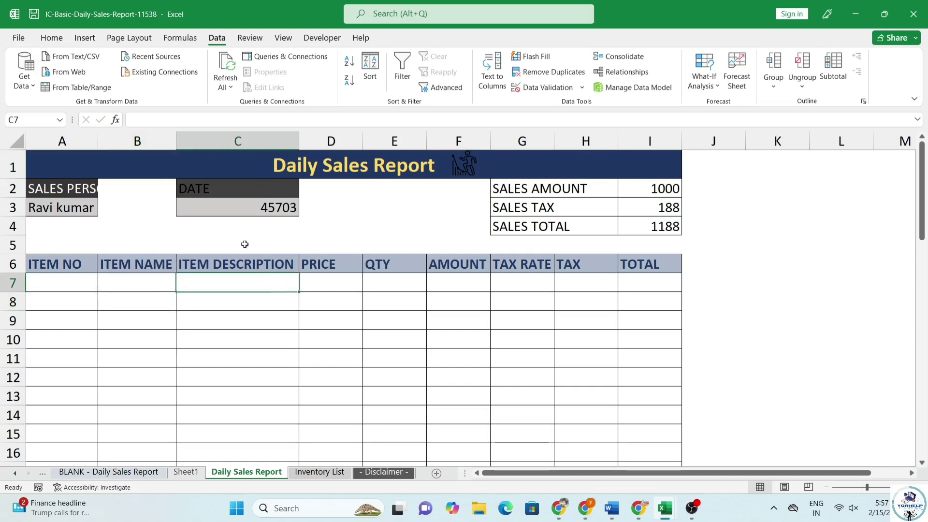
pyautogui.click(191, 117)
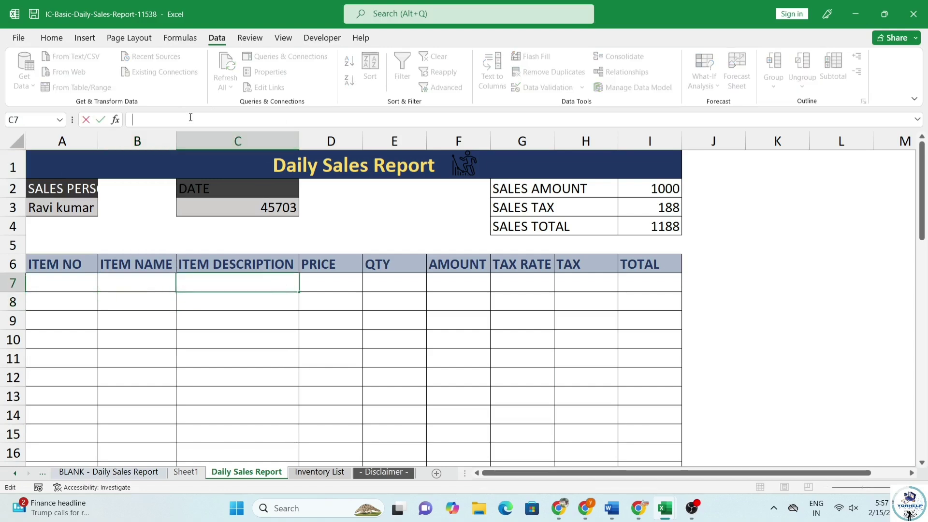
pyautogui.hotkey('ctrl', 'v')
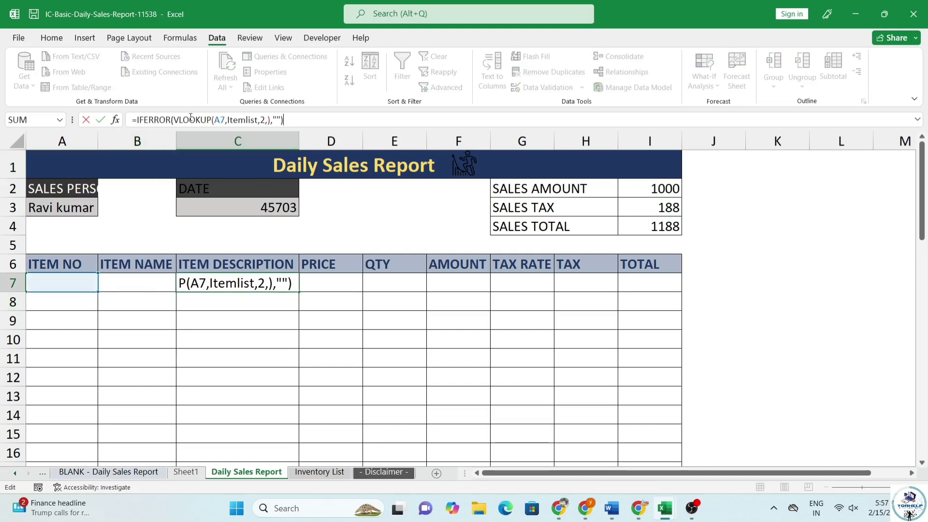
pyautogui.click(260, 120)
pyautogui.press('Delete')
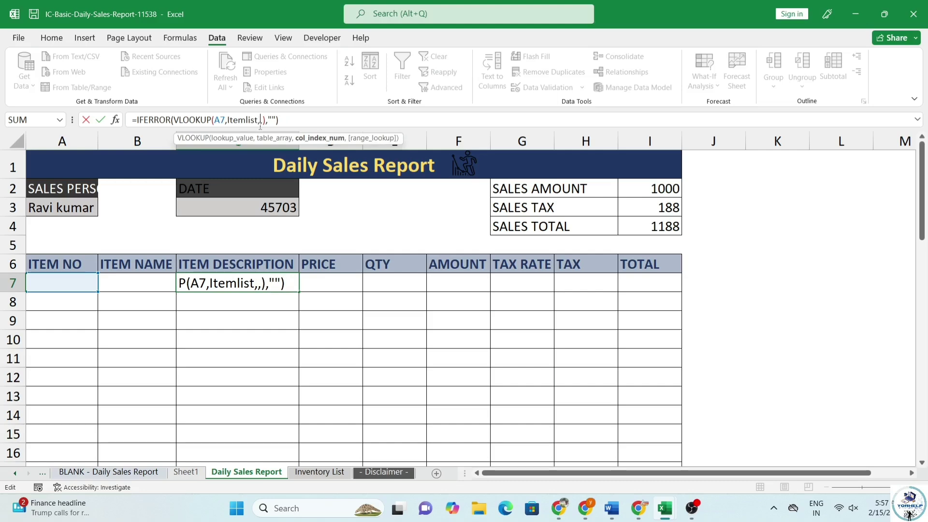
pyautogui.write('3')
pyautogui.press('Return')
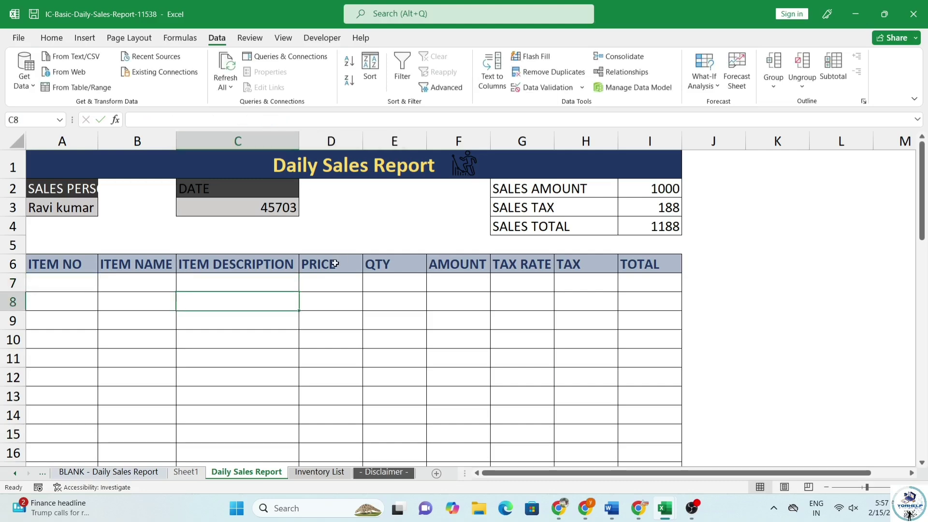
# Paste the lookup into D7 with column index 4 for the price
pyautogui.click(313, 276)
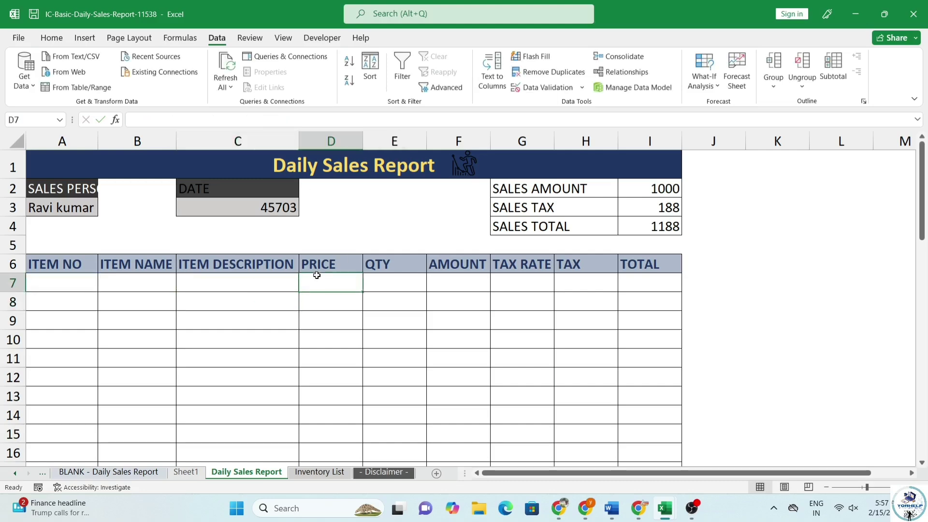
pyautogui.click(181, 122)
pyautogui.hotkey('ctrl', 'v')
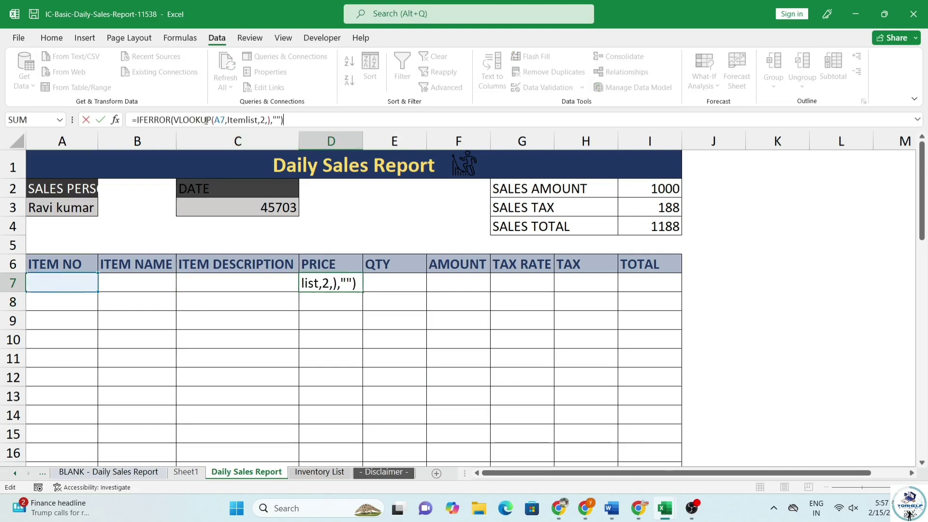
pyautogui.doubleClick(262, 119)
pyautogui.press('Delete')
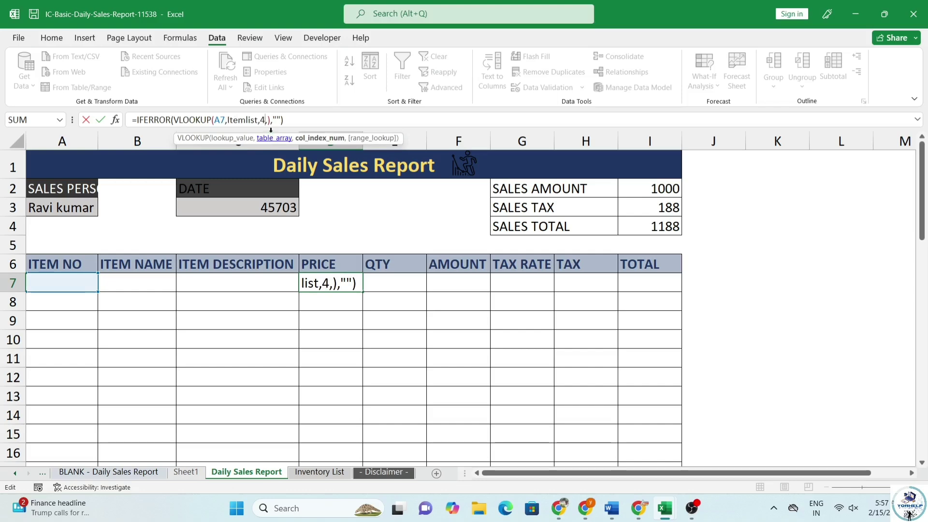
pyautogui.press('Return')
pyautogui.click(399, 279)
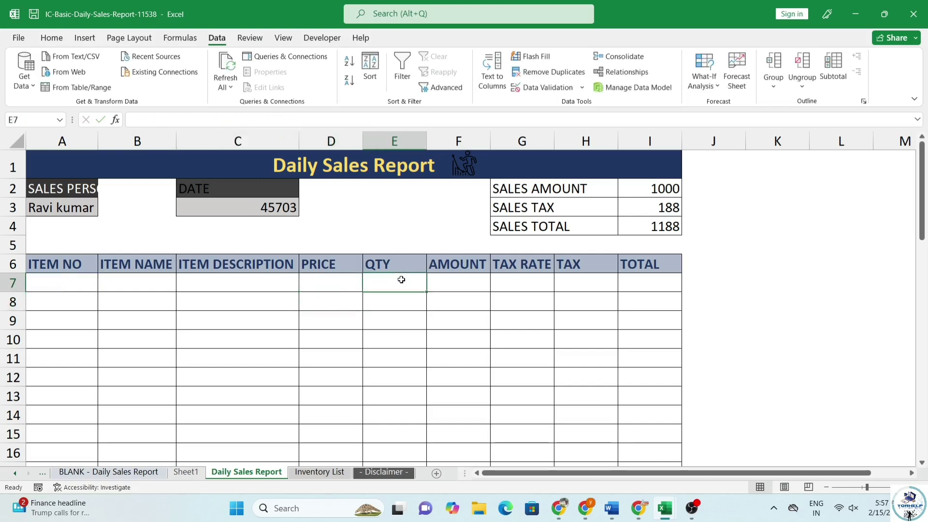
# Enter =IFERROR(D7*E7,"") in F7 to calculate the amount from price and quantity
pyautogui.click(460, 274)
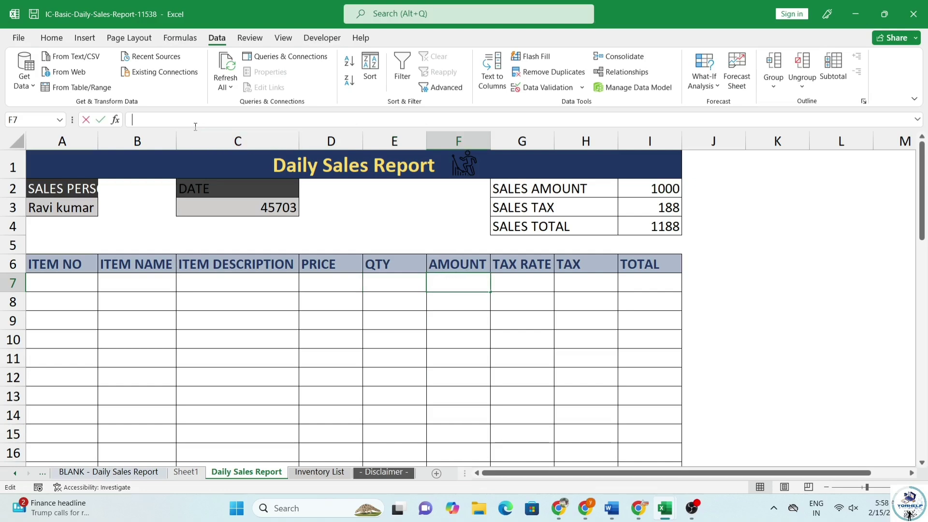
pyautogui.write('=')
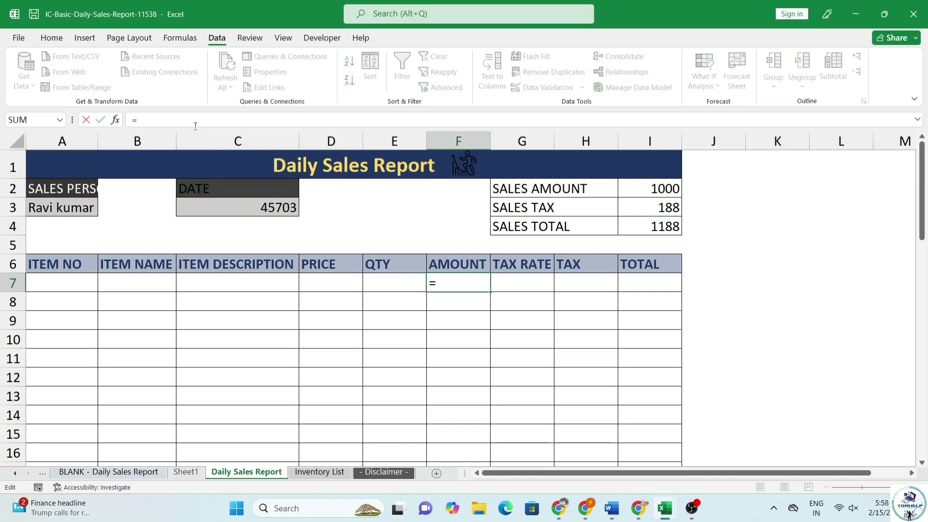
pyautogui.write('iferro')
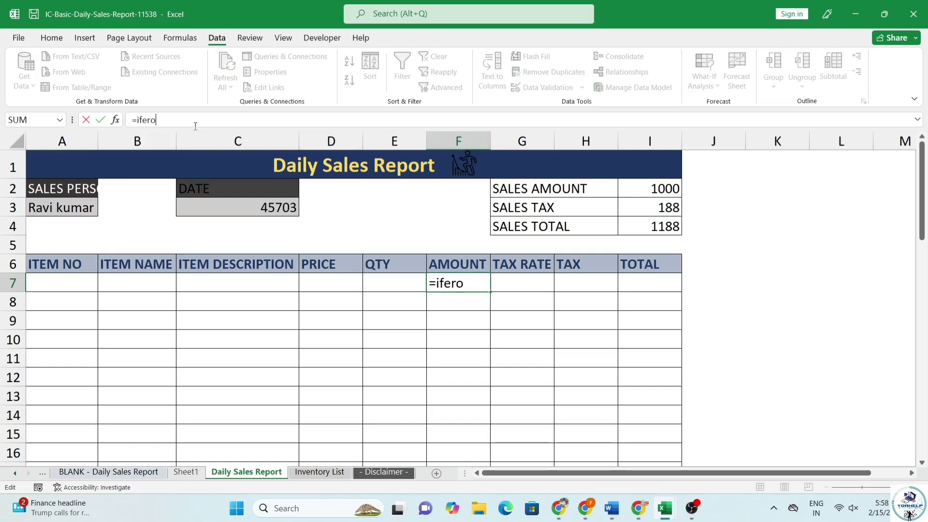
pyautogui.press('BackSpace')
pyautogui.write('ror(')
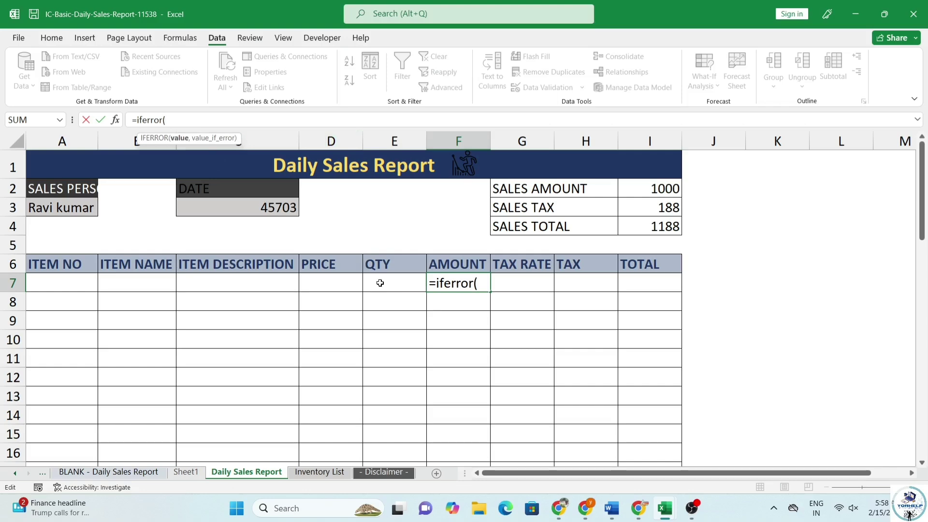
pyautogui.click(350, 286)
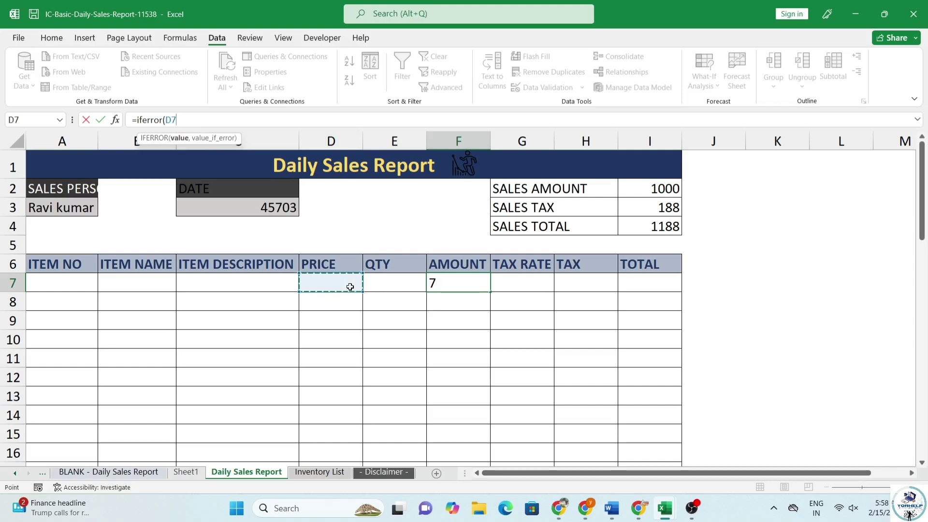
pyautogui.write('*')
pyautogui.click(394, 281)
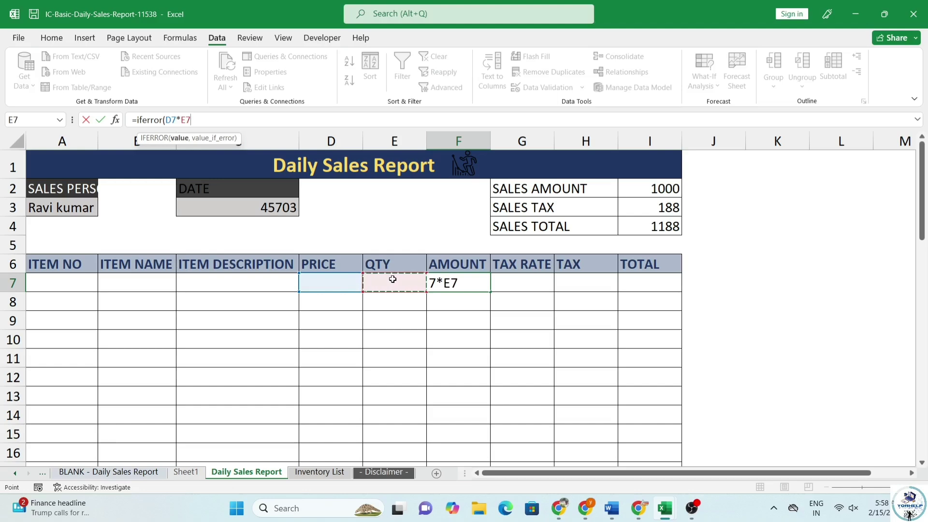
pyautogui.write(',""')
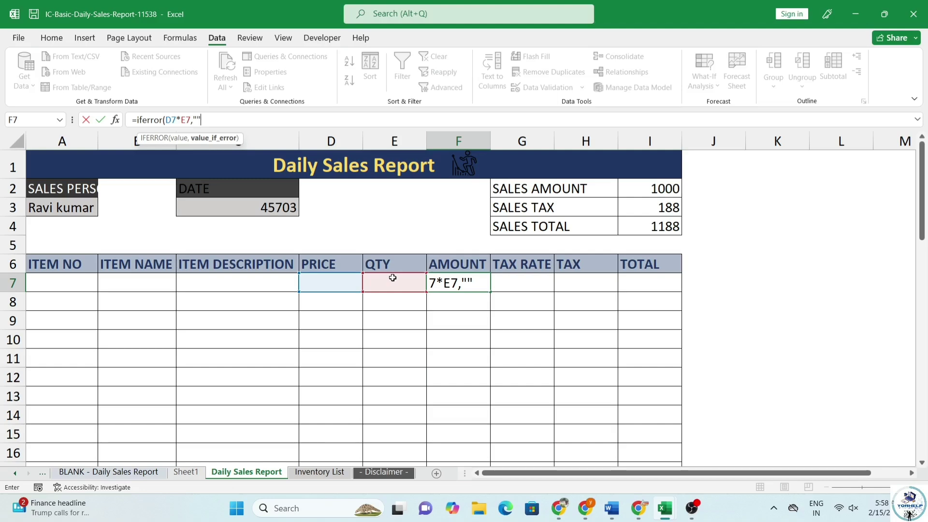
pyautogui.write(')')
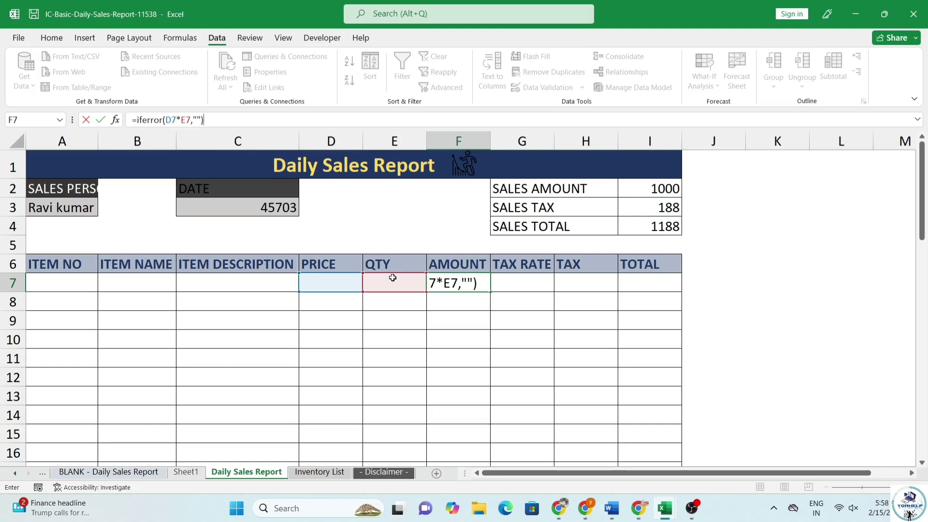
pyautogui.press('Return')
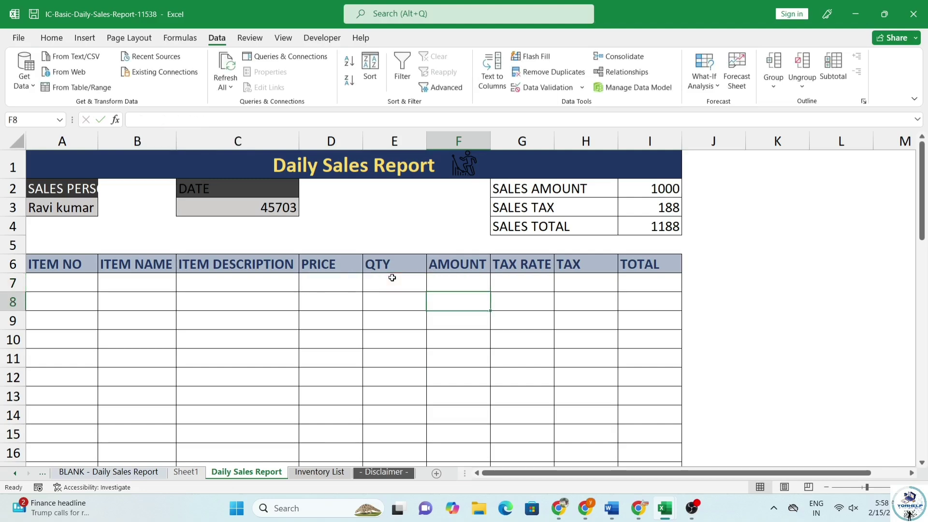
pyautogui.press('Up')
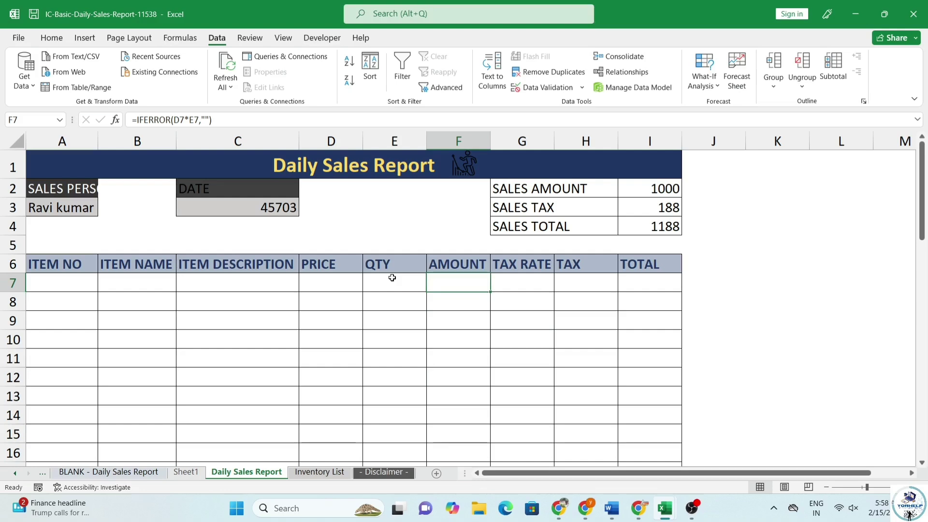
pyautogui.press('Right')
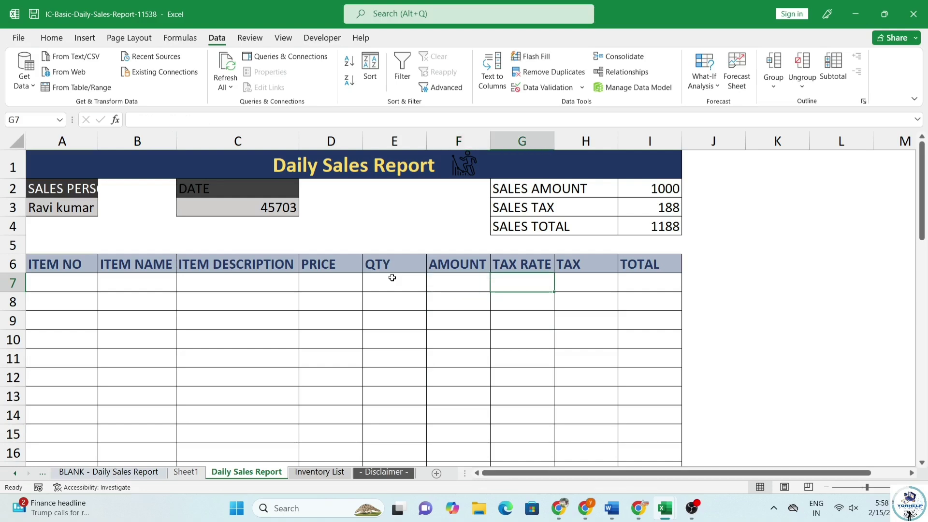
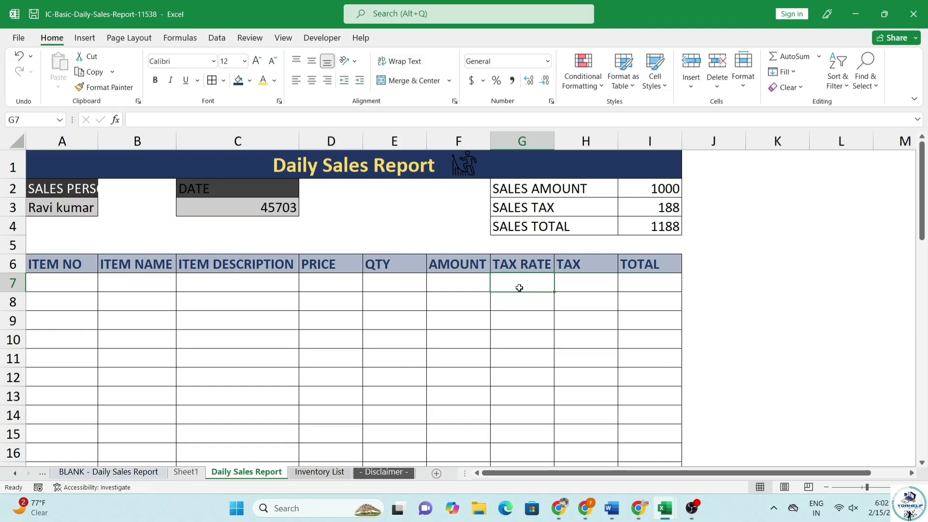
# Add List data validation to G7 with source =Sheet1!$K$6:$K$13
pyautogui.click(216, 37)
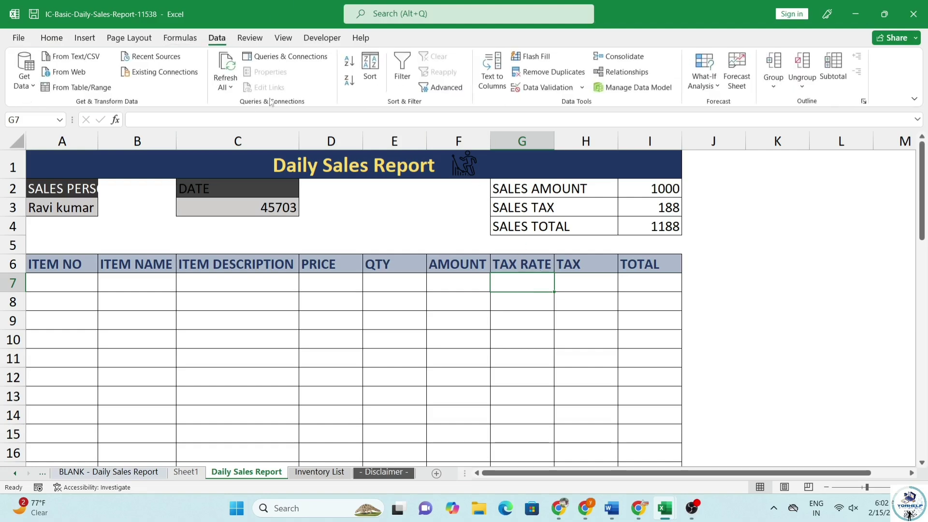
pyautogui.click(541, 87)
pyautogui.click(380, 214)
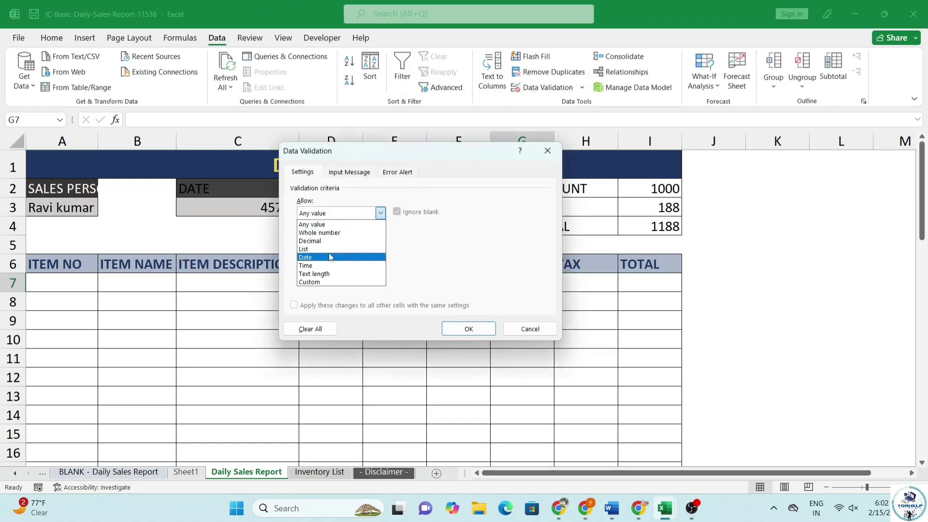
pyautogui.click(360, 249)
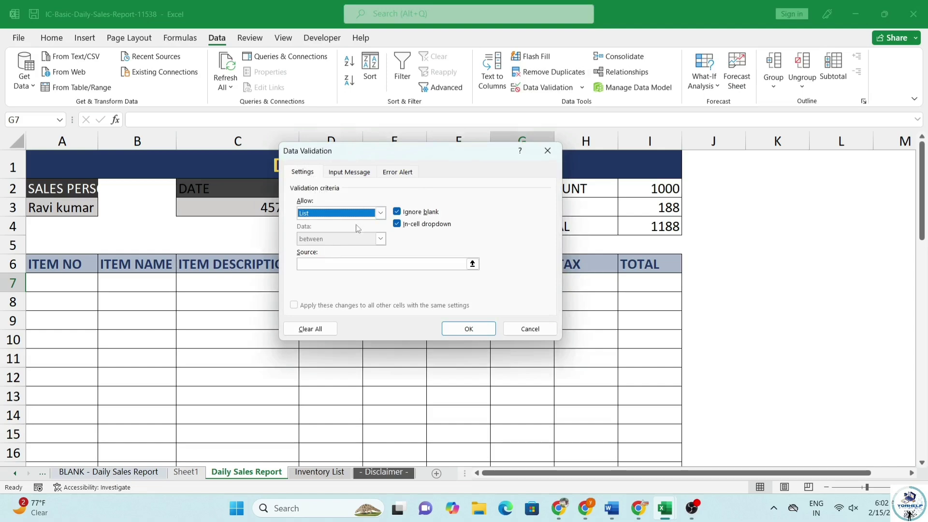
pyautogui.click(471, 263)
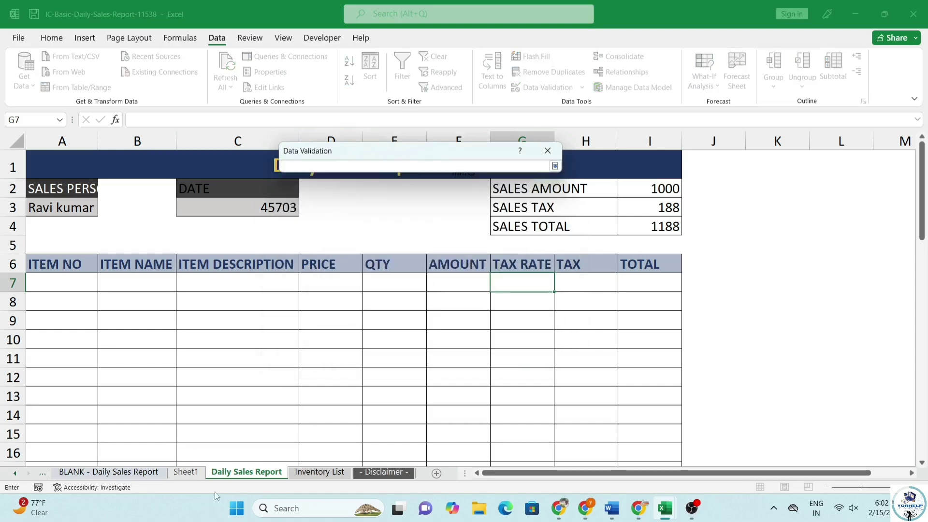
pyautogui.click(185, 472)
pyautogui.moveTo(563, 216); pyautogui.dragTo(562, 307)
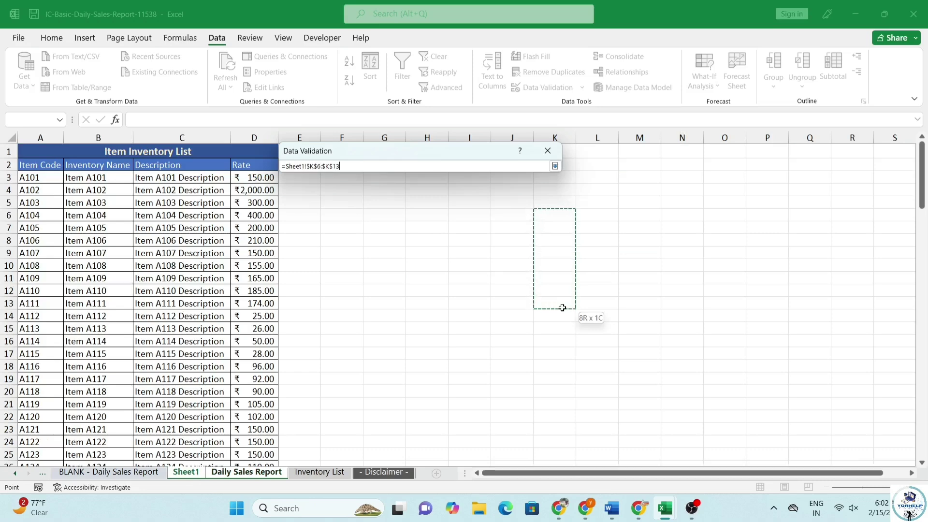
pyautogui.click(554, 167)
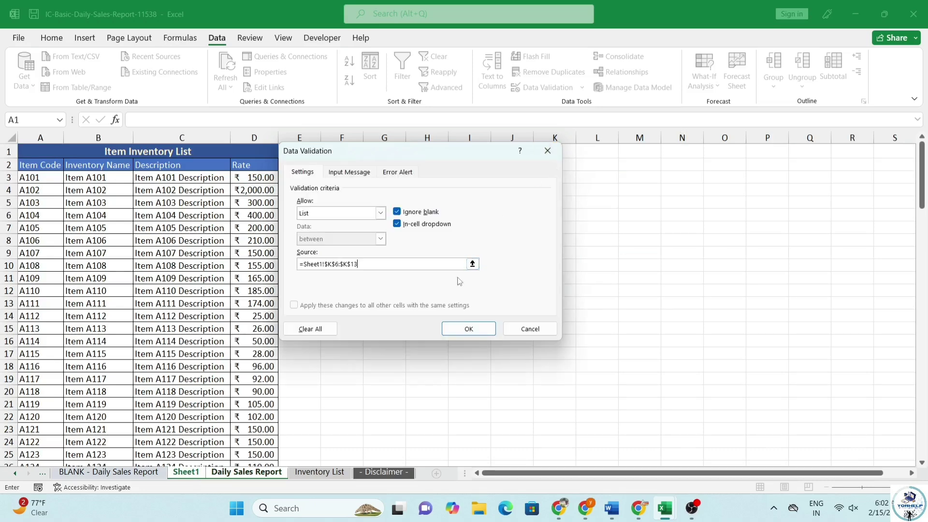
pyautogui.click(467, 329)
# On Sheet1, enter the heading Tax Rate in K5 with 5, 12, 18 and 28 below it
pyautogui.click(189, 472)
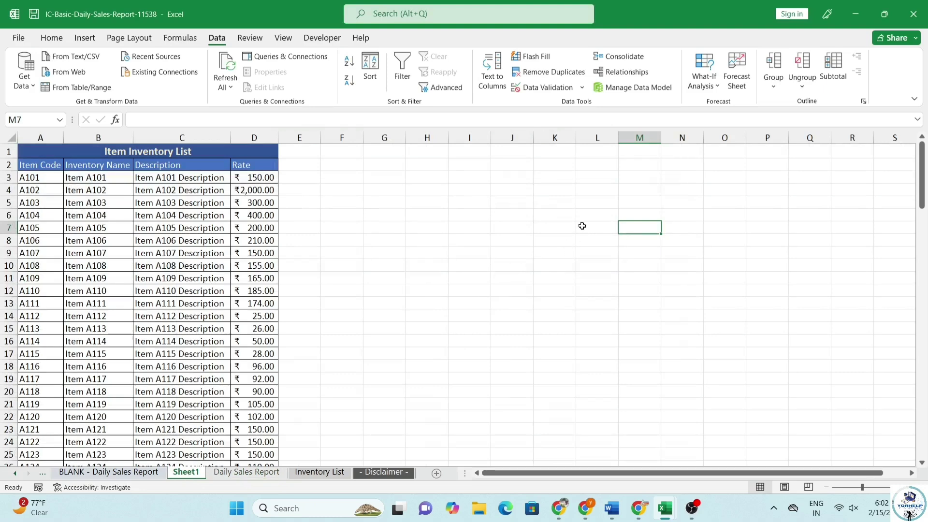
pyautogui.click(565, 226)
pyautogui.click(565, 206)
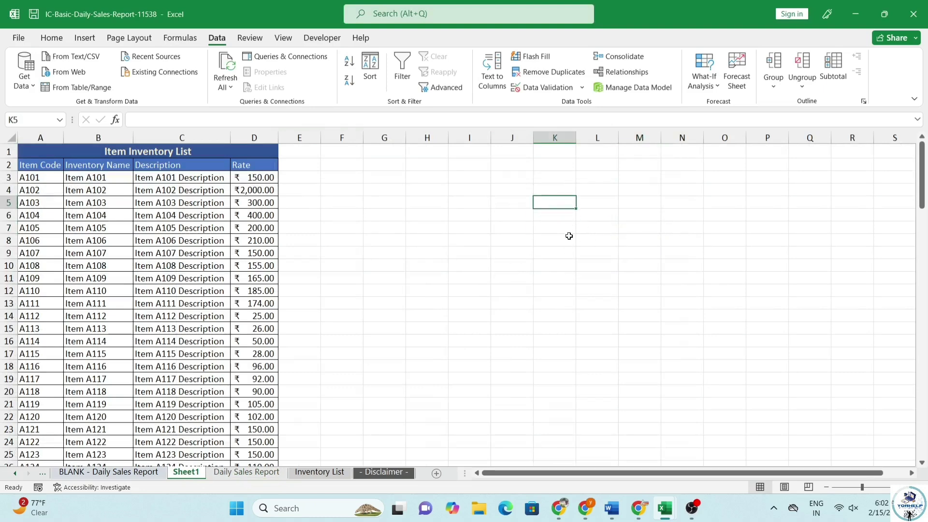
pyautogui.write('Tax ')
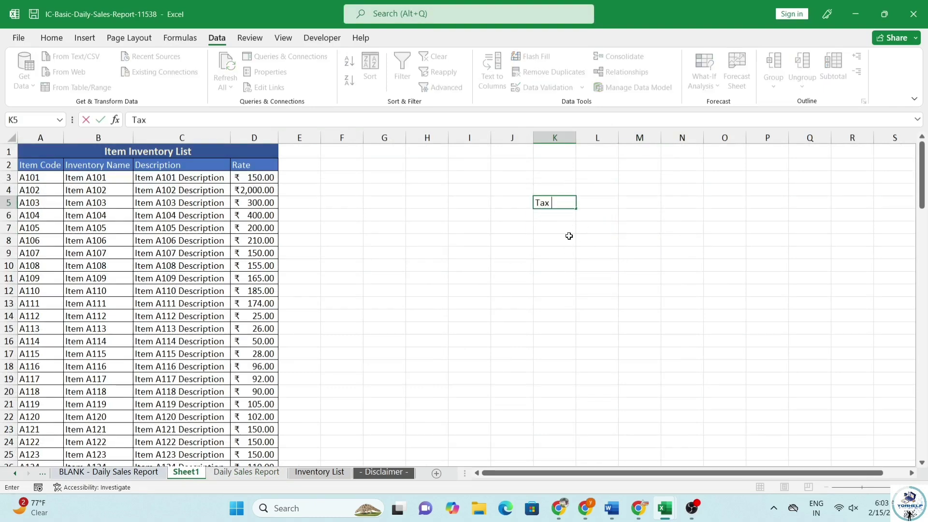
pyautogui.write('Rate')
pyautogui.press('Return')
pyautogui.write('5')
pyautogui.press('Return')
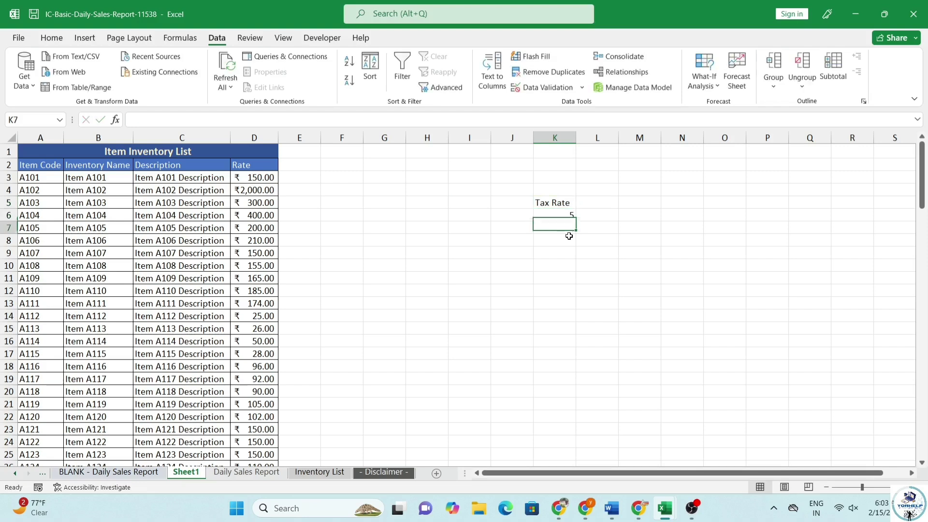
pyautogui.write('12')
pyautogui.press('Return')
pyautogui.press('Up')
pyautogui.press('Up')
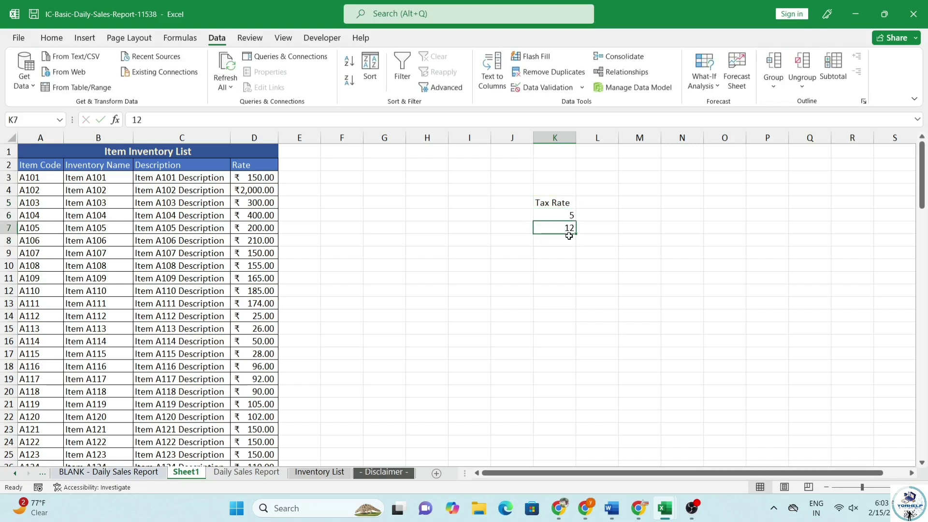
pyautogui.press('Down')
pyautogui.press('Down')
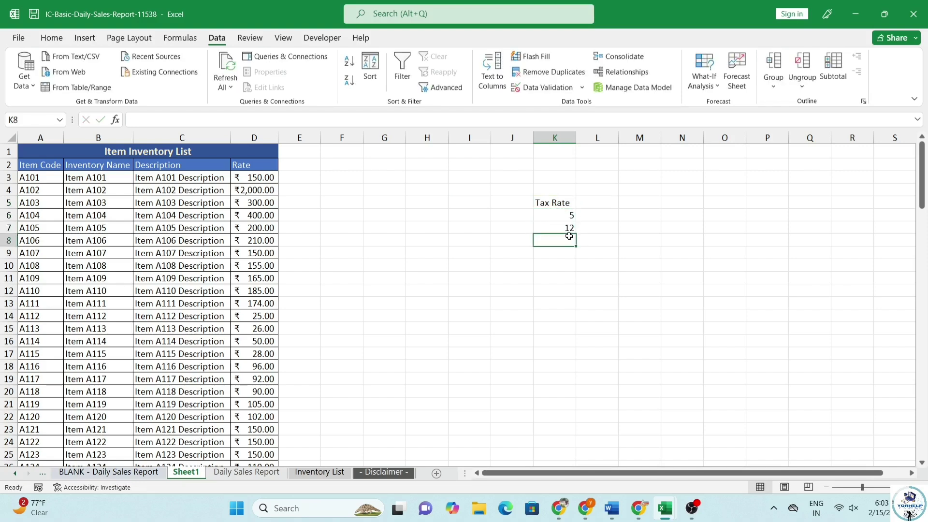
pyautogui.write('18')
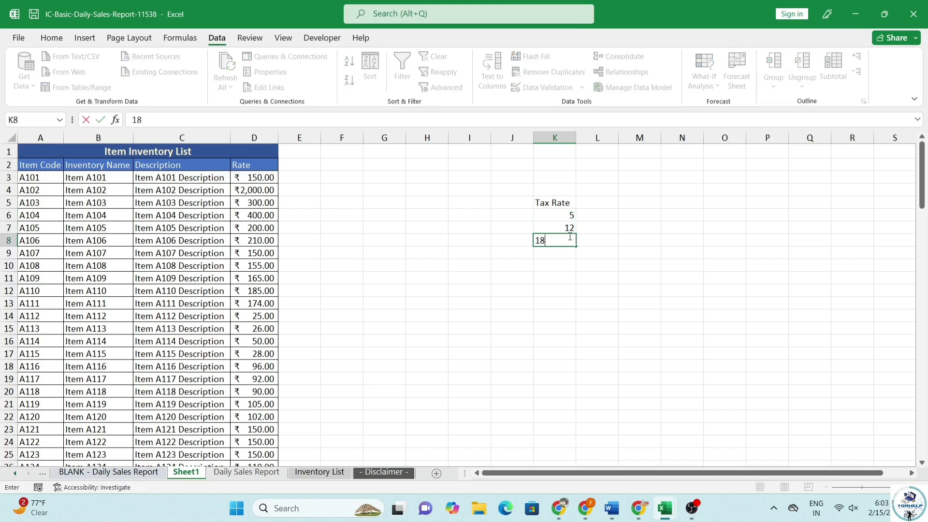
pyautogui.press('Return')
pyautogui.write('28')
pyautogui.press('Return')
# Apply Percent Style to the rates in K6:K9
pyautogui.press('Up')
pyautogui.press('Up')
pyautogui.press('Up')
pyautogui.press('Up')
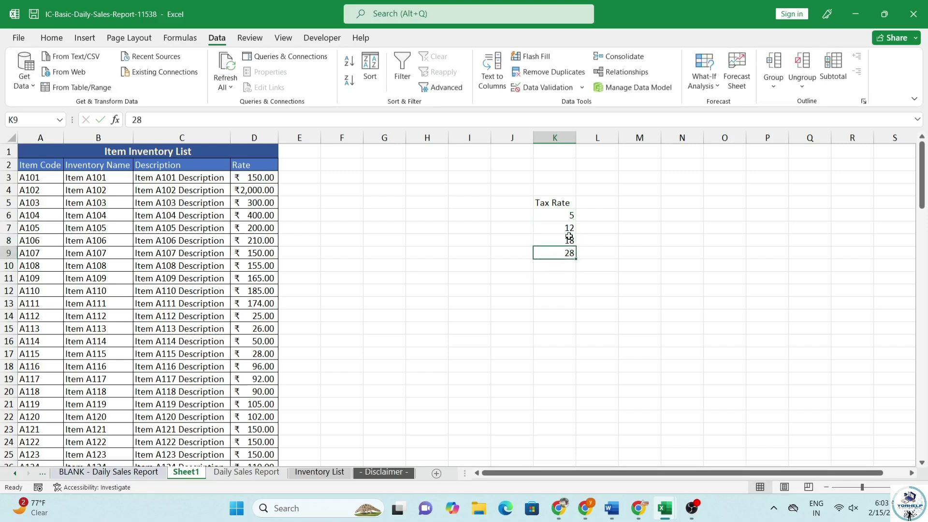
pyautogui.hotkey('shift', 'Down')
pyautogui.hotkey('shift', 'Down')
pyautogui.hotkey('shift', 'Down')
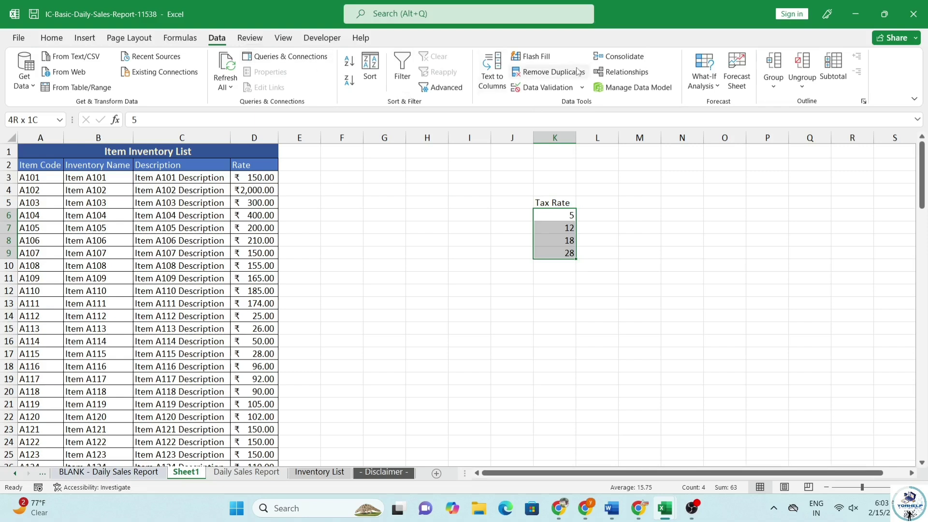
pyautogui.click(51, 38)
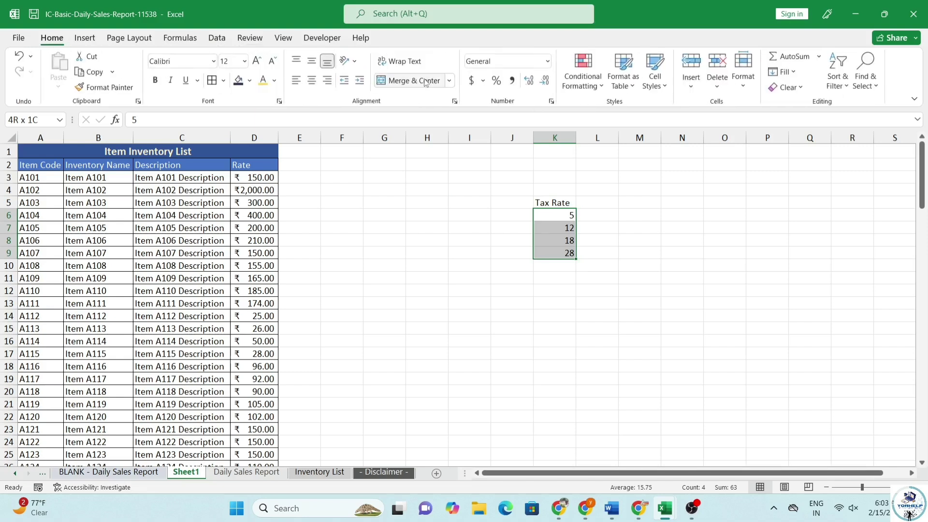
pyautogui.click(496, 80)
pyautogui.click(553, 230)
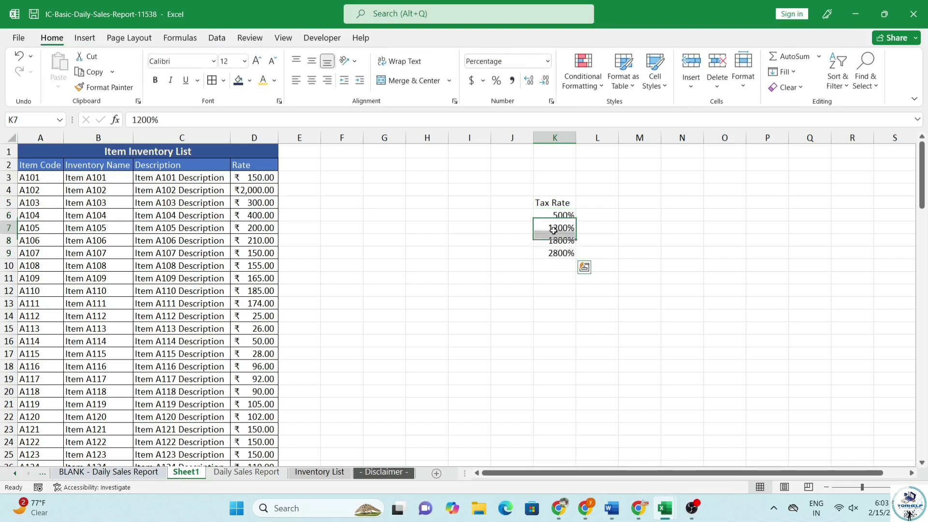
# Re-enter 5, 12, 18 and 28 in K6:K9 so they read 5%, 12%, 18% and 28%
pyautogui.click(560, 216)
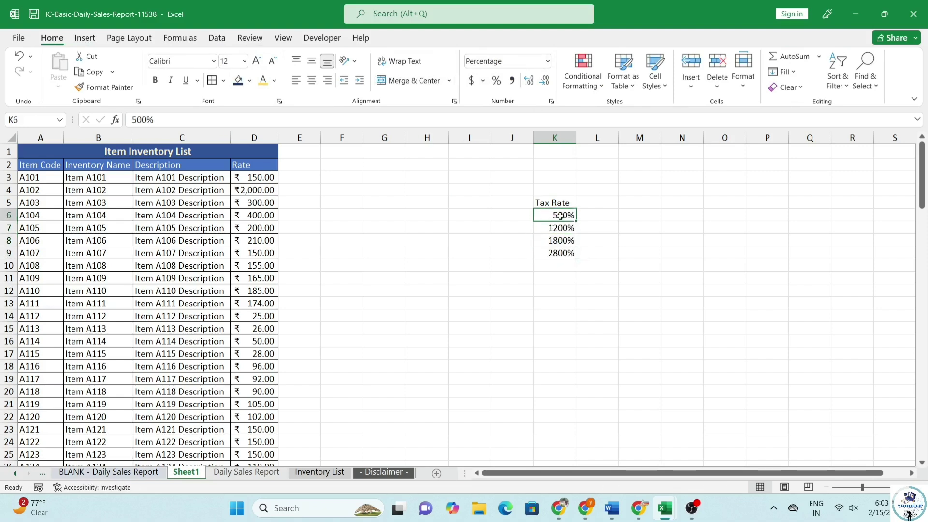
pyautogui.write('5')
pyautogui.press('Return')
pyautogui.write('12')
pyautogui.press('Return')
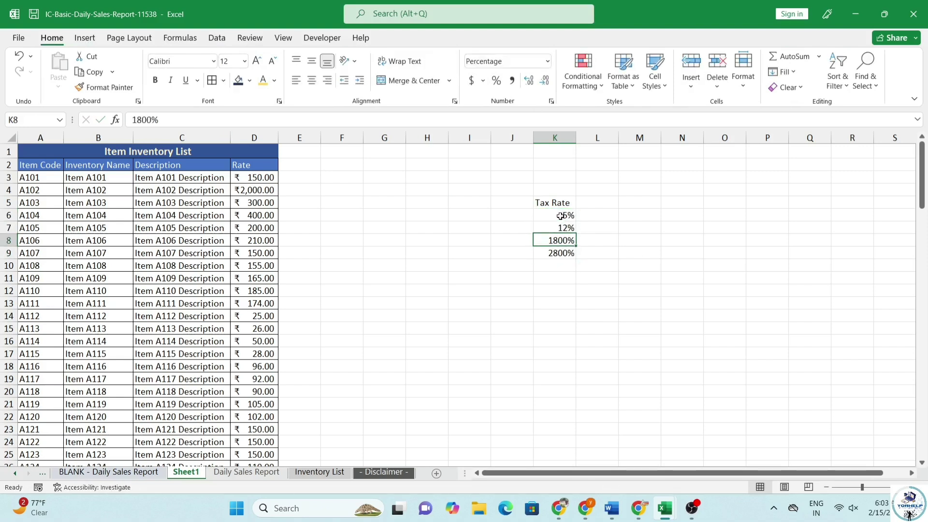
pyautogui.write('18')
pyautogui.press('Return')
pyautogui.write('28')
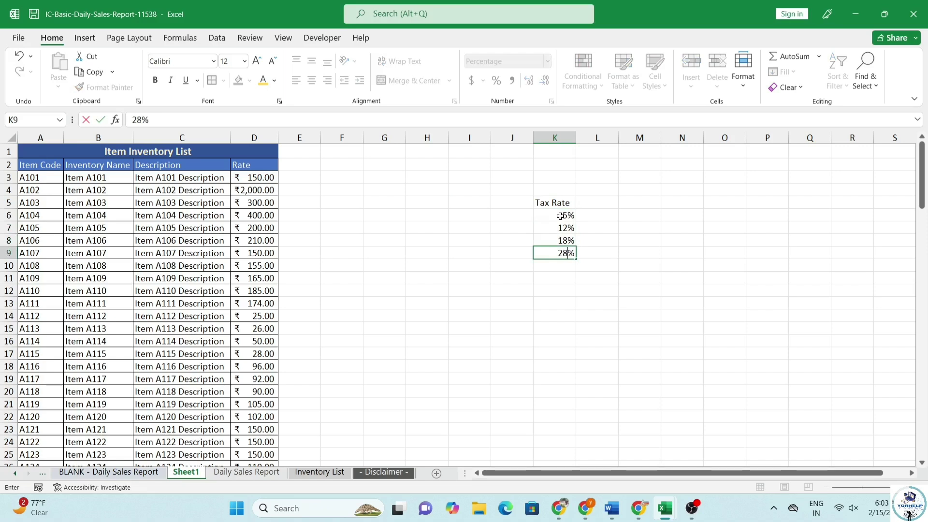
pyautogui.press('Return')
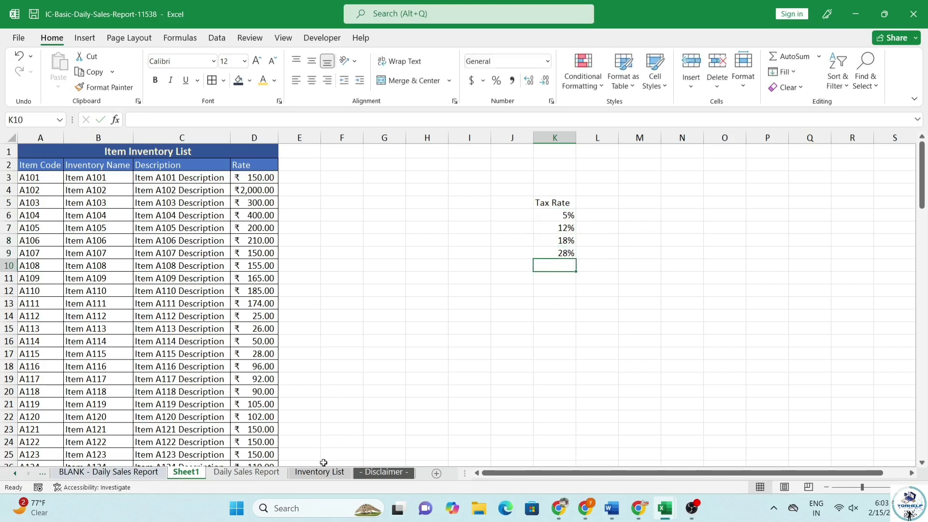
# Back on the Daily Sales Report, enter =F7*G7 in H7 as the tax formula
pyautogui.click(269, 473)
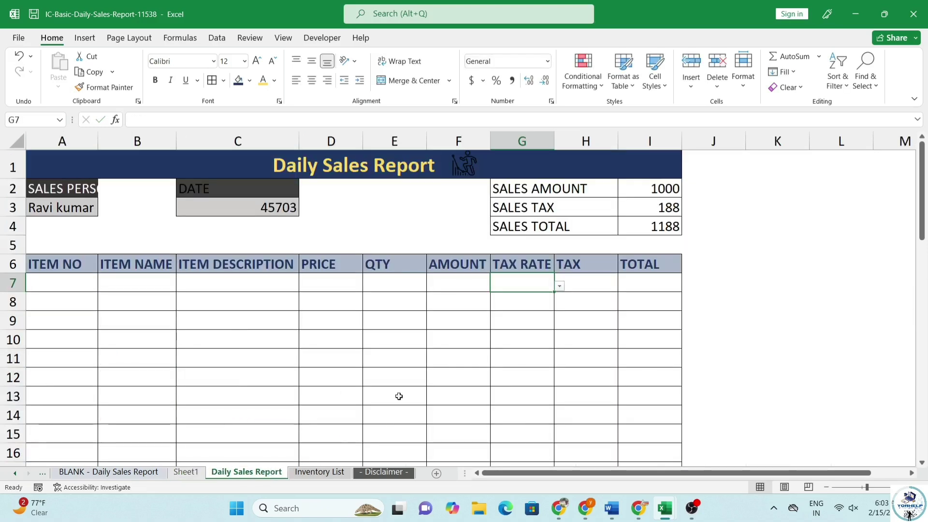
pyautogui.click(559, 286)
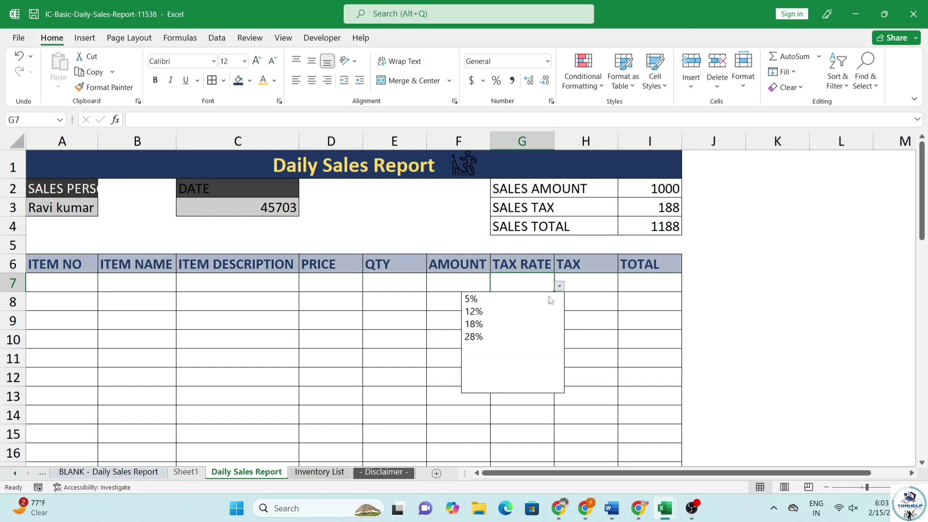
pyautogui.press('Escape')
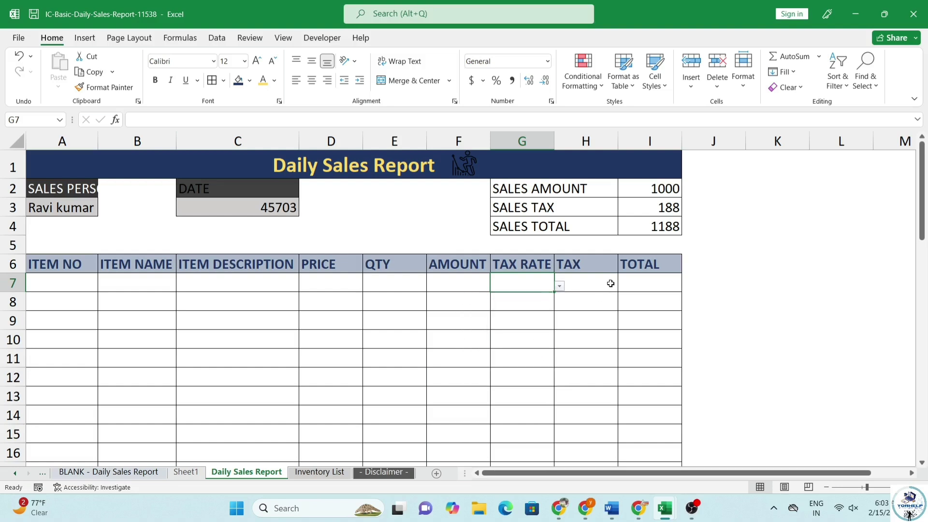
pyautogui.click(609, 282)
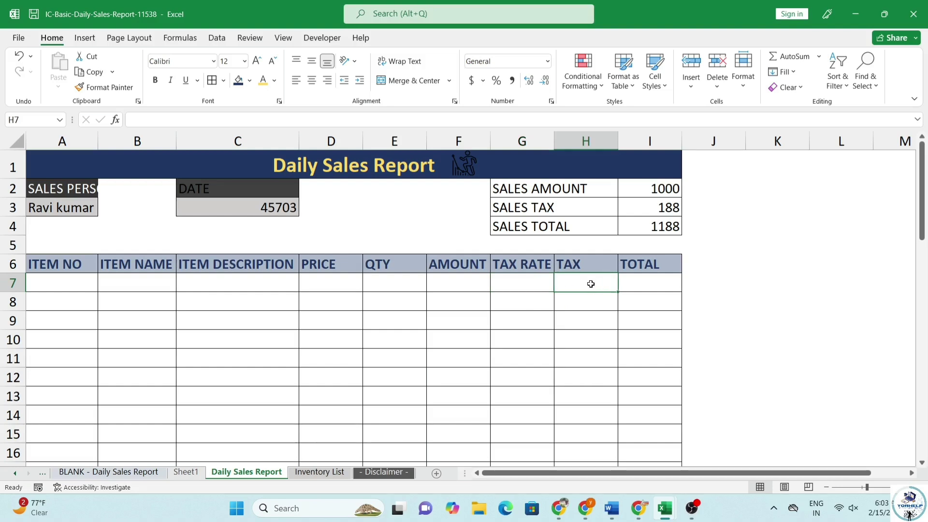
pyautogui.write('=')
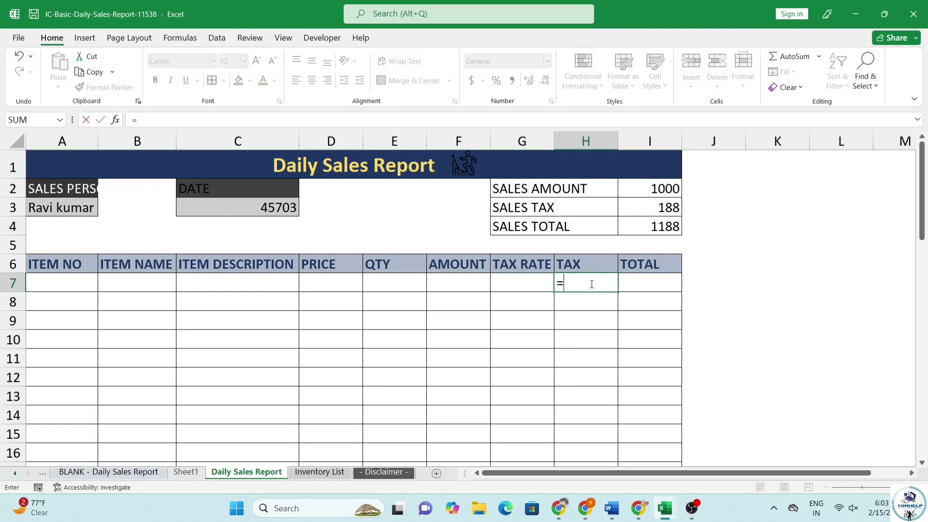
pyautogui.click(464, 283)
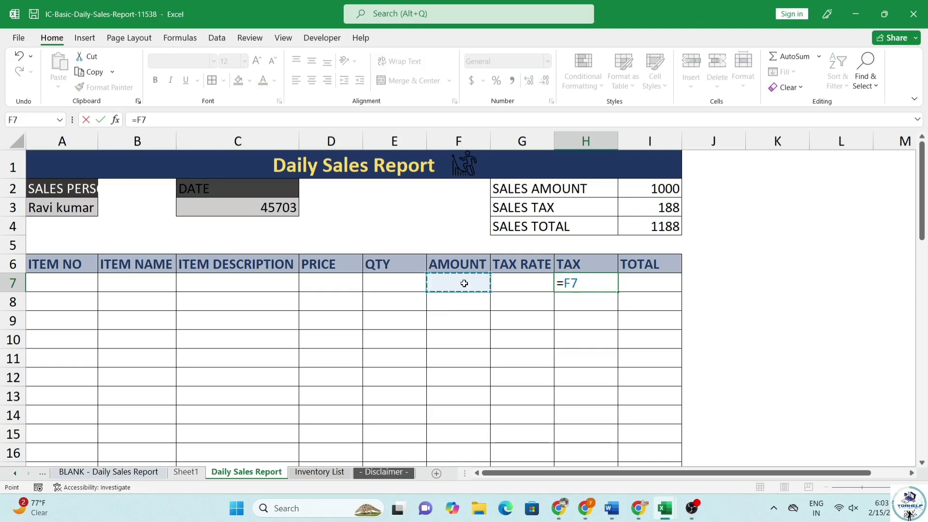
pyautogui.write('*')
pyautogui.click(522, 283)
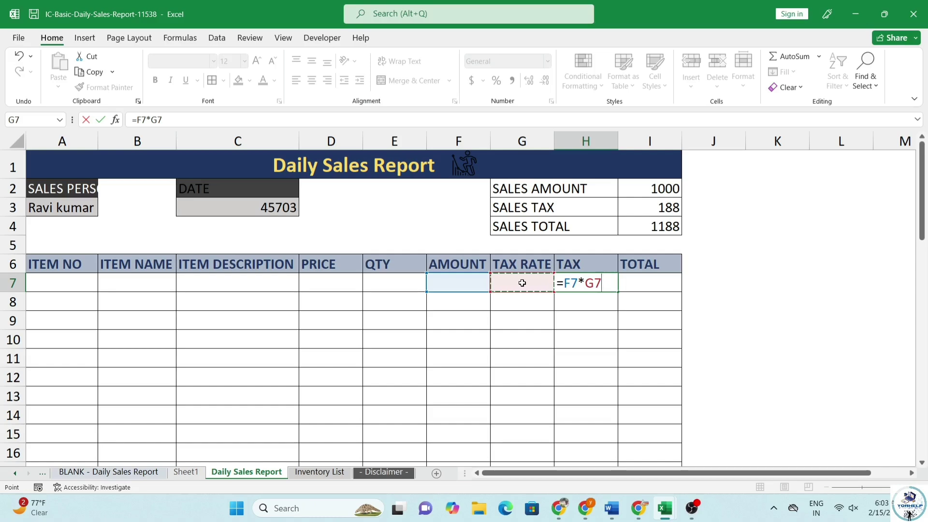
pyautogui.press('Return')
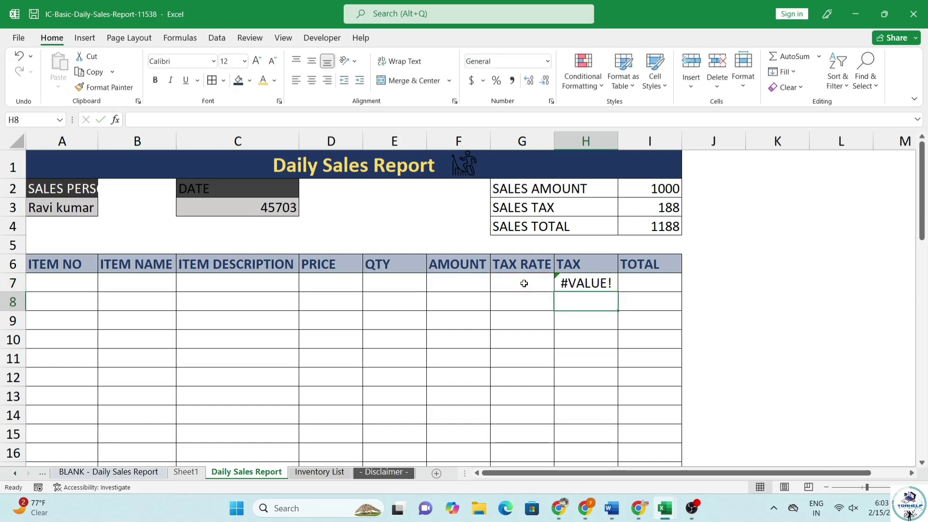
# Change H7 to =IFERROR(F7*G7,"") so it shows blank, and start an IFERROR formula in I7
pyautogui.click(584, 283)
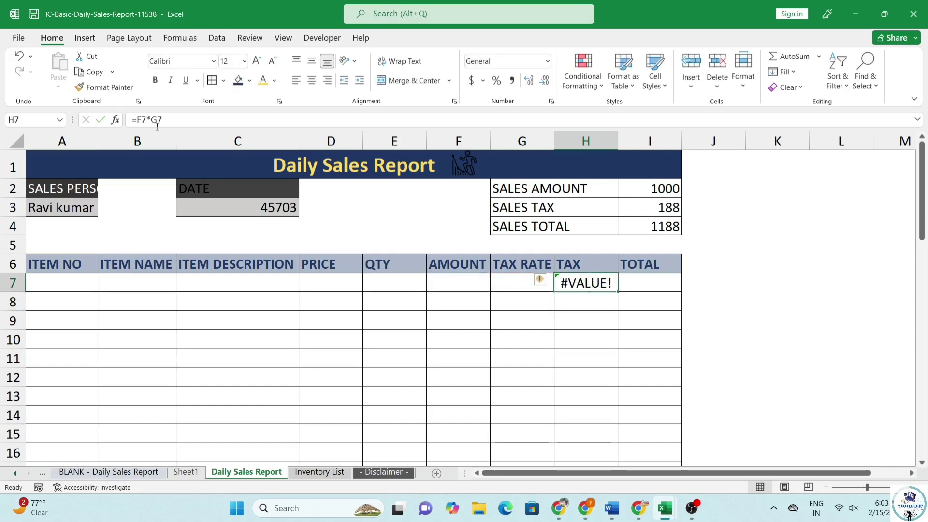
pyautogui.click(139, 120)
pyautogui.write('i')
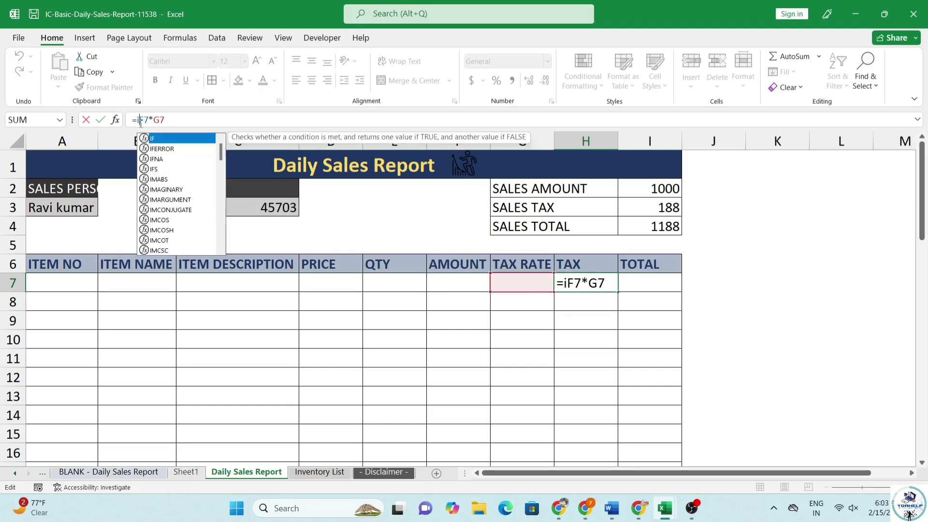
pyautogui.write('ferror')
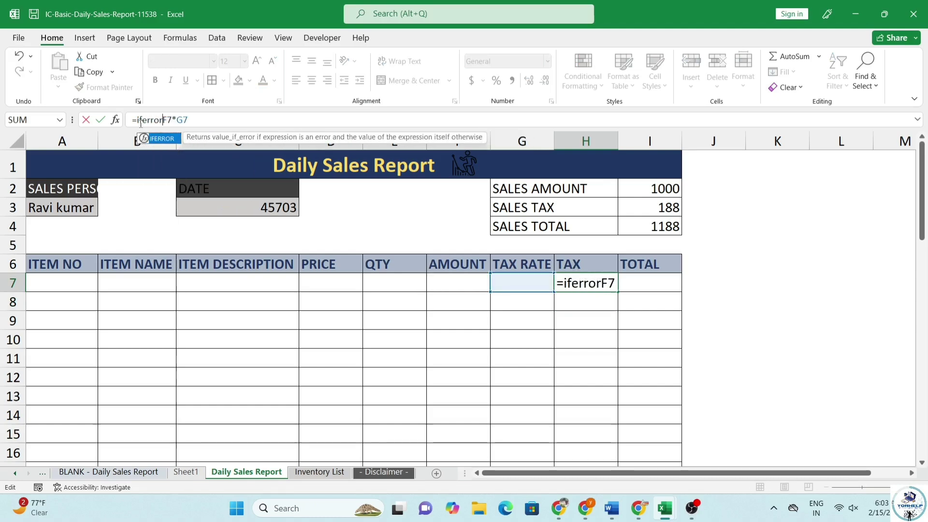
pyautogui.write('(')
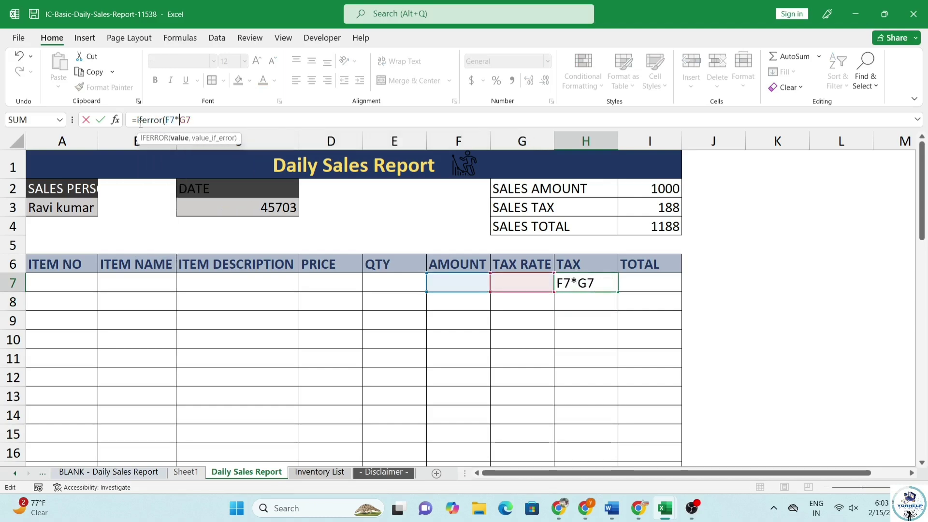
pyautogui.press('Right')
pyautogui.press('Right')
pyautogui.write(',')
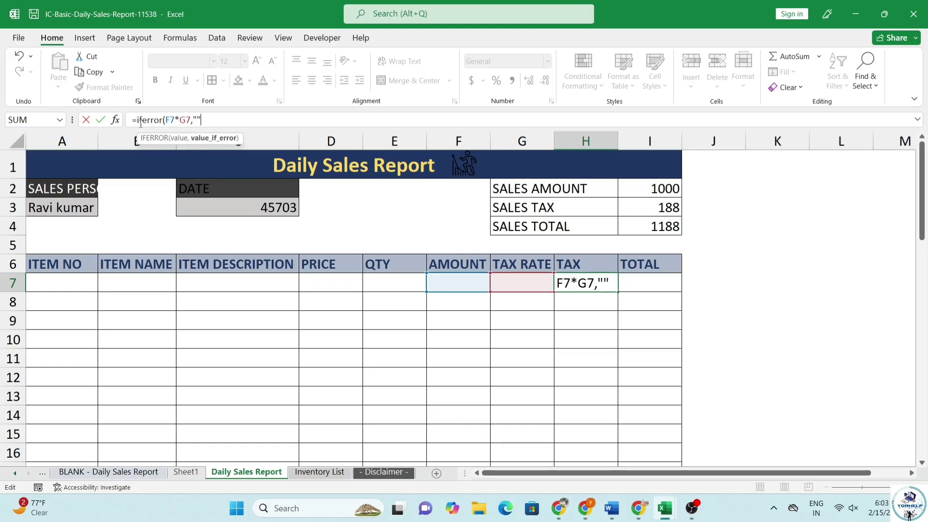
pyautogui.write('"")')
pyautogui.press('Return')
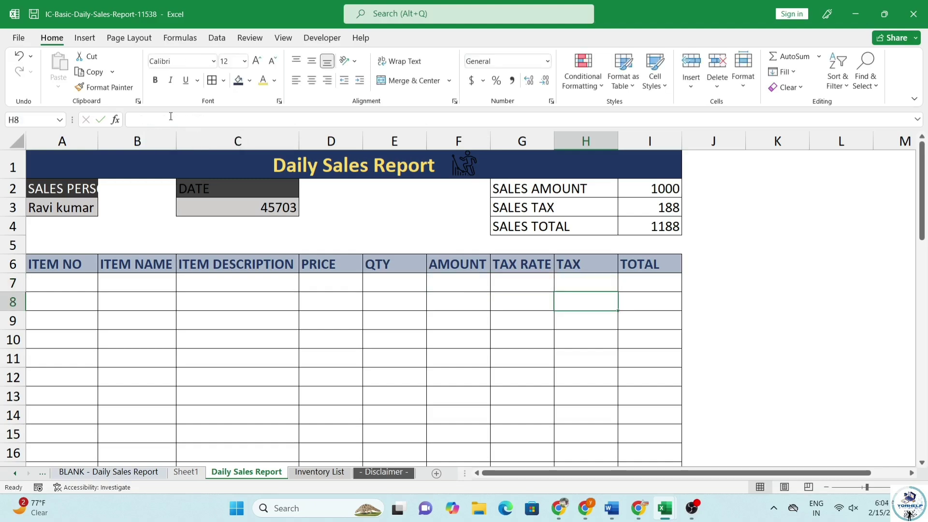
pyautogui.click(644, 285)
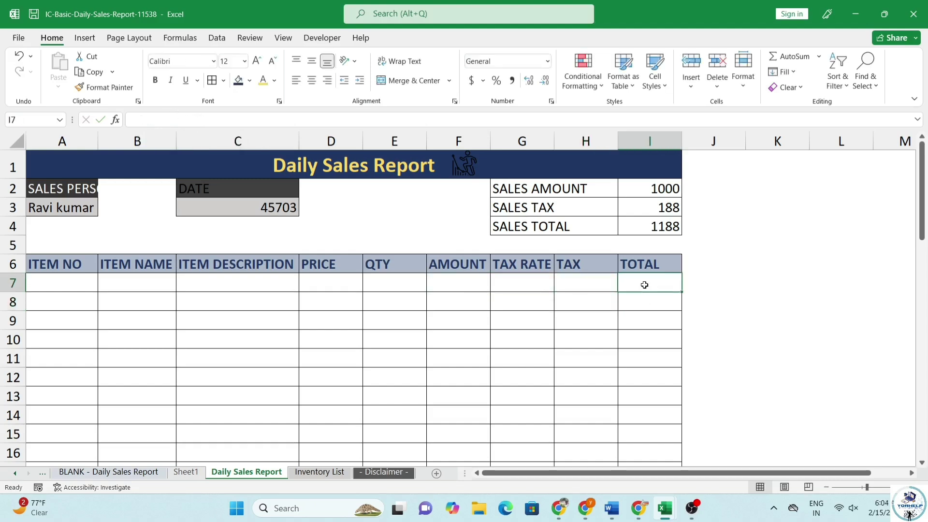
pyautogui.write('=')
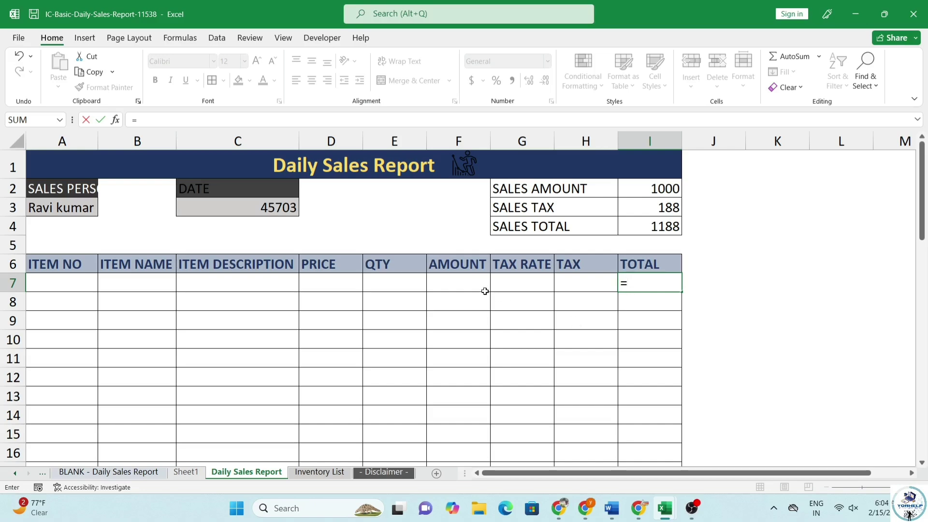
pyautogui.write('ife')
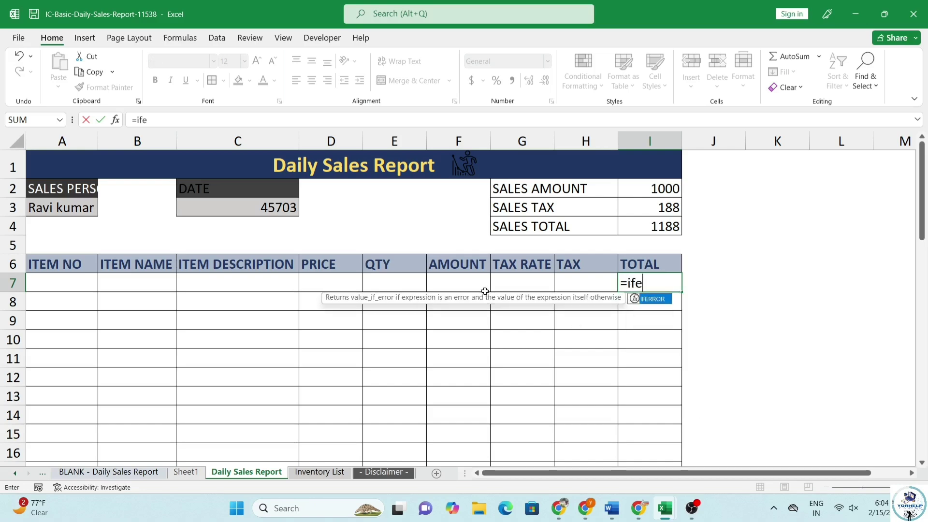
pyautogui.write('rror(')
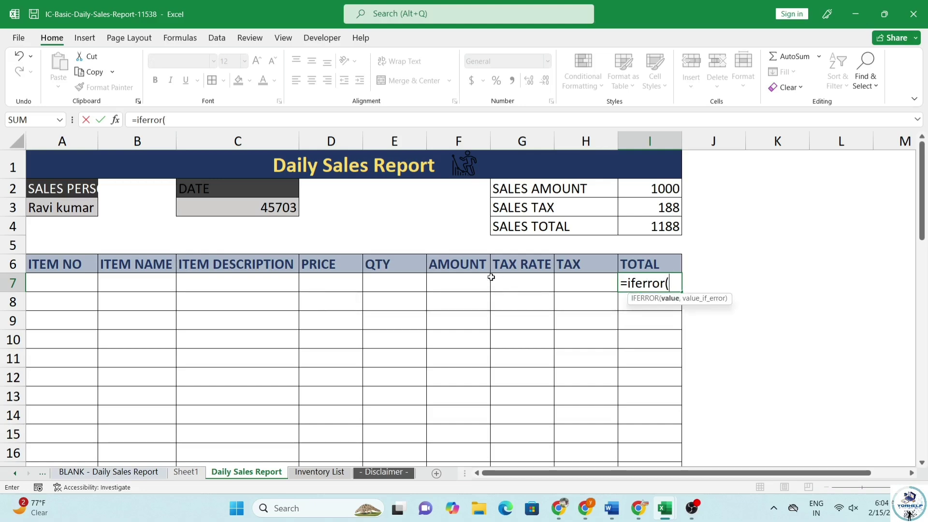
# Complete I7 as =IFERROR(F7+H7,"") to total amount plus tax
pyautogui.click(473, 280)
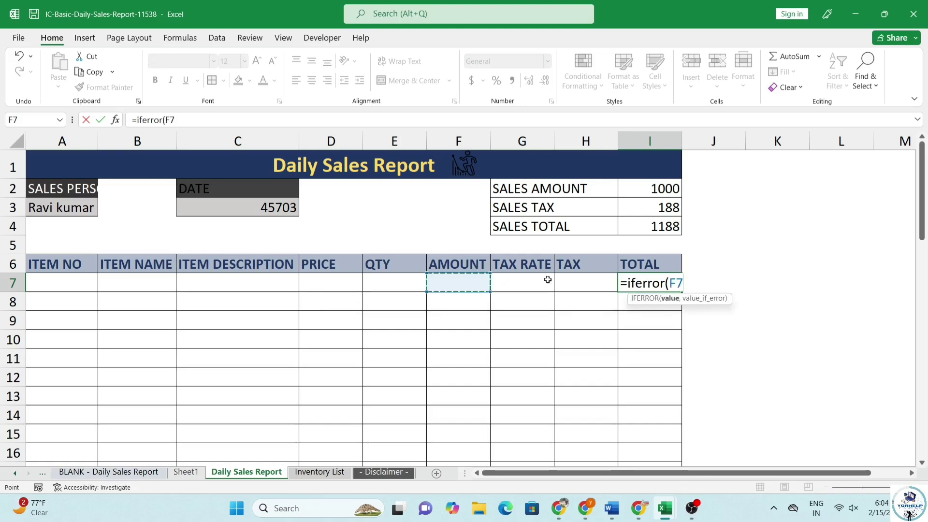
pyautogui.write('+')
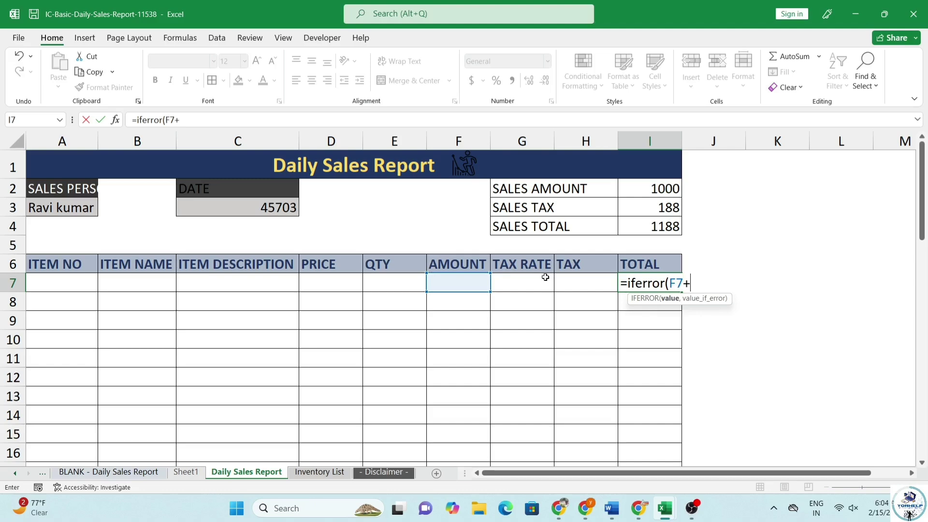
pyautogui.click(587, 281)
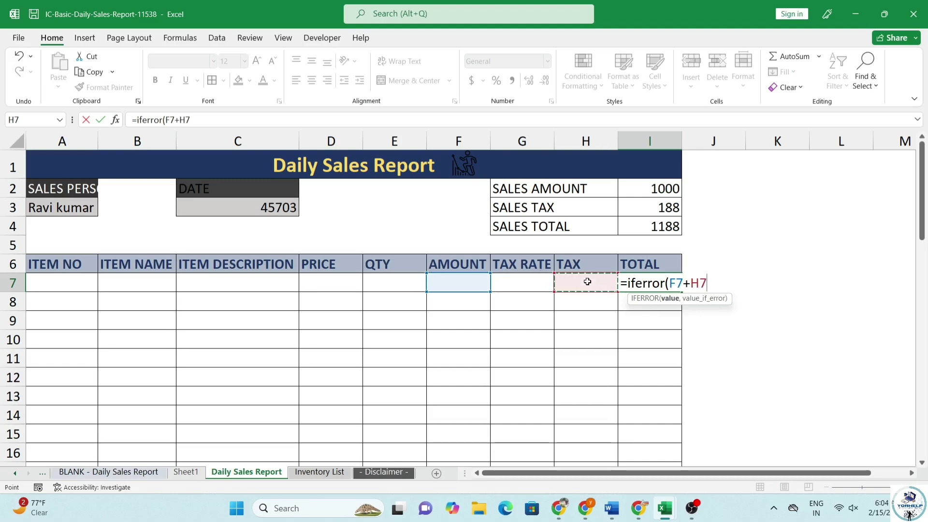
pyautogui.write(',')
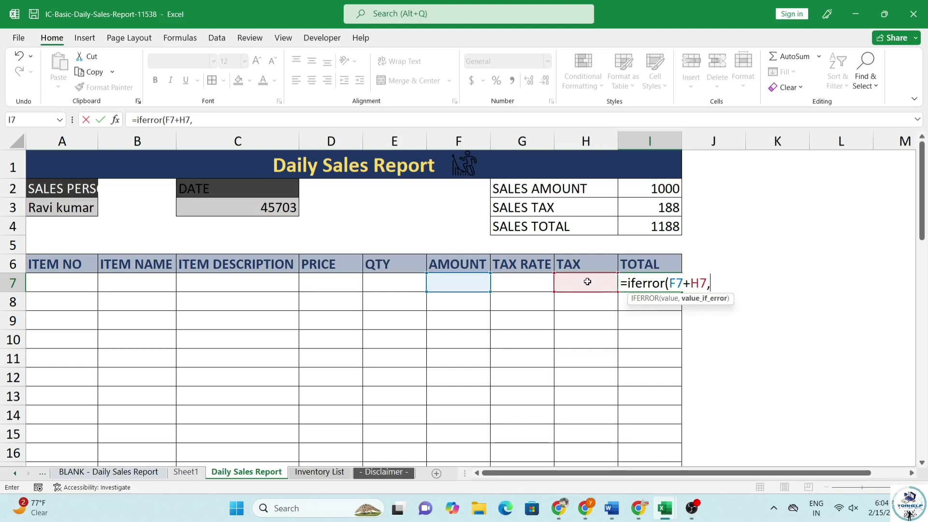
pyautogui.write('"")')
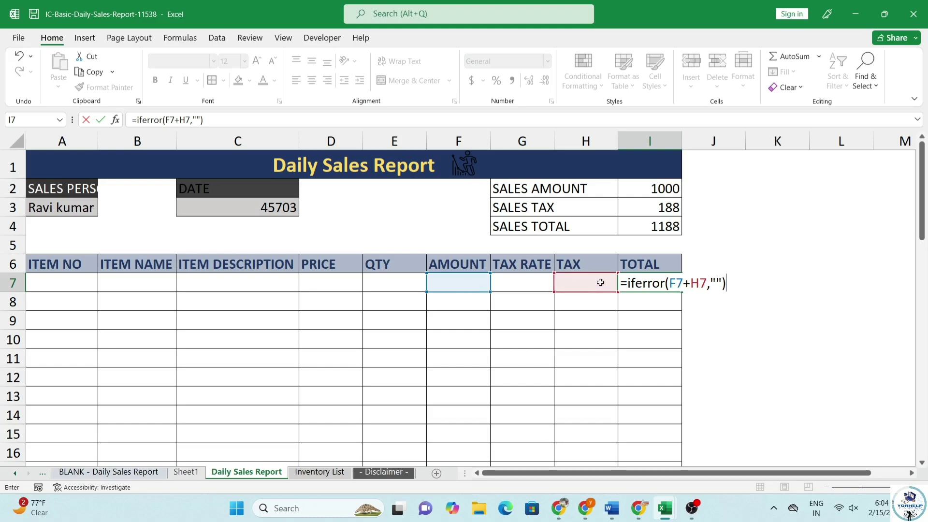
pyautogui.press('Return')
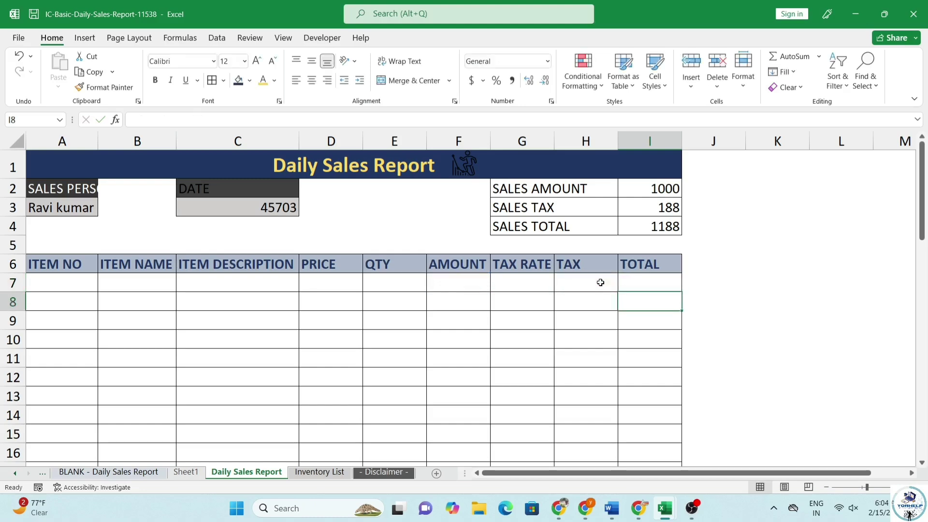
# Format the TAX and TOTAL cells down the table as Accounting with the ₹ Hindi symbol
pyautogui.click(670, 288)
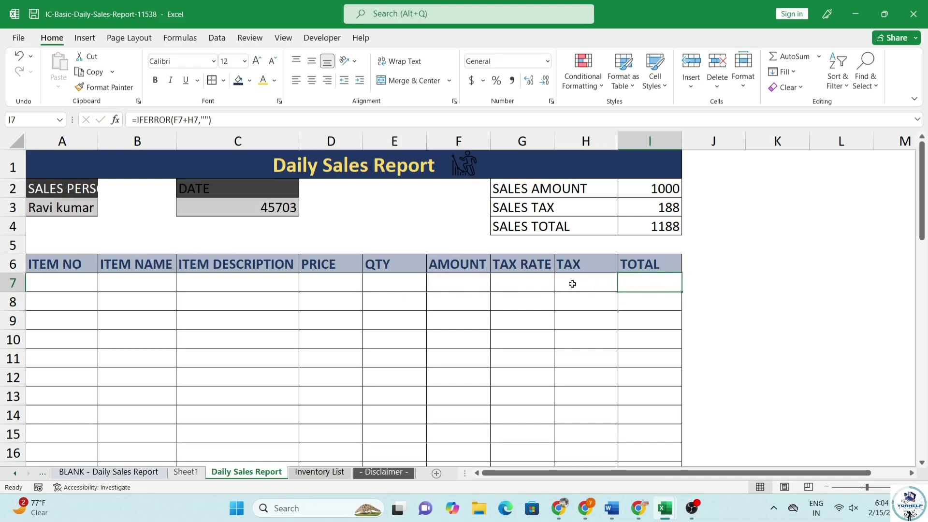
pyautogui.moveTo(651, 285); pyautogui.dragTo(590, 464)
pyautogui.scroll(5, 414, 188)
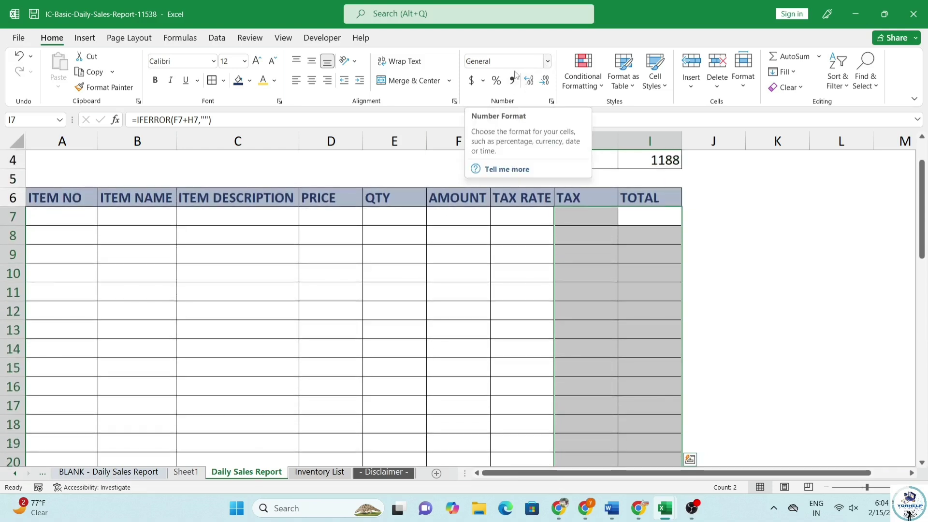
pyautogui.click(482, 81)
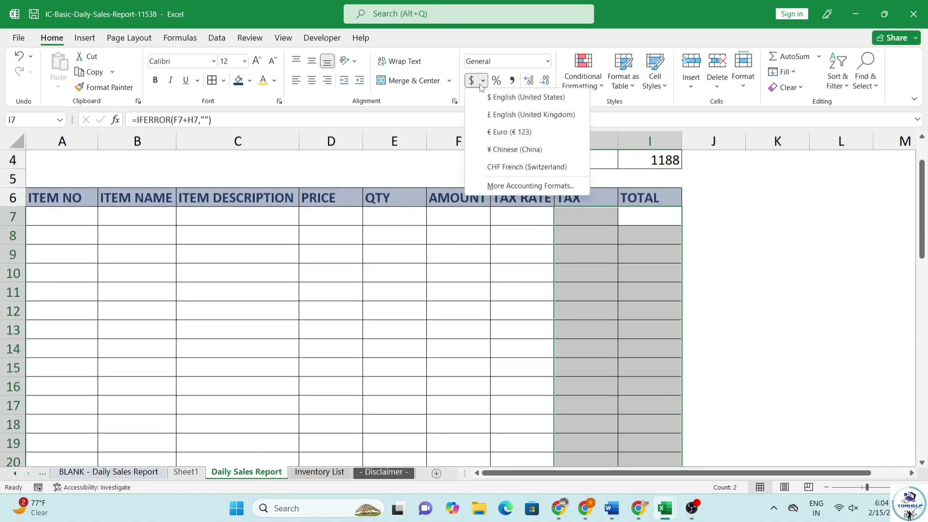
pyautogui.click(517, 186)
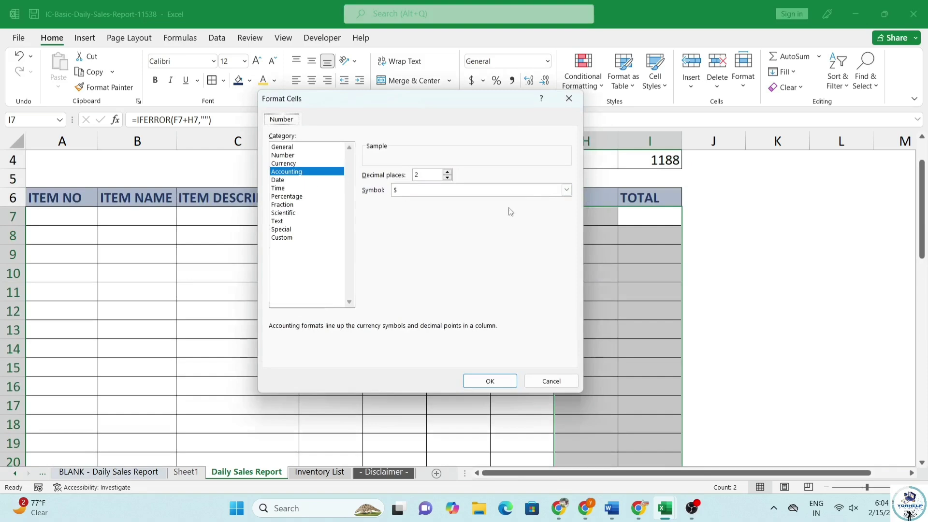
pyautogui.click(565, 189)
pyautogui.scroll(-5, 500, 271)
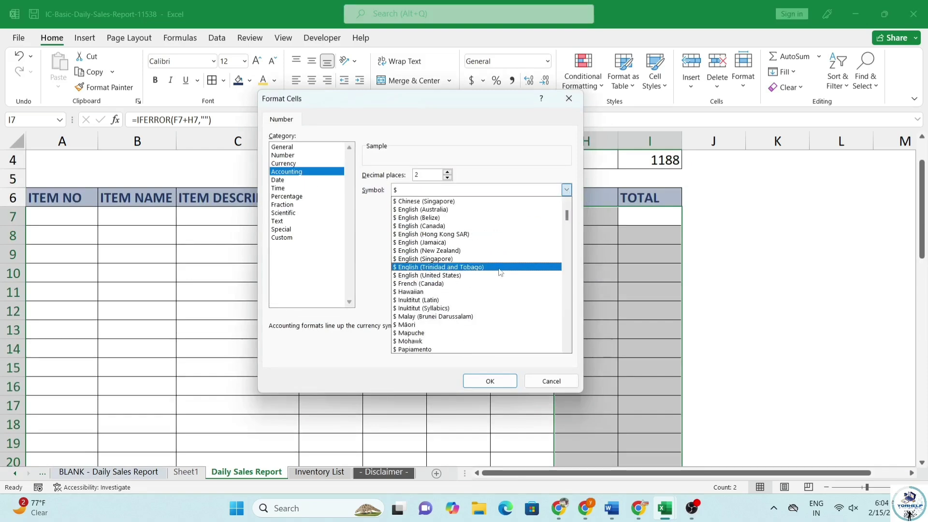
pyautogui.scroll(-4, 500, 271)
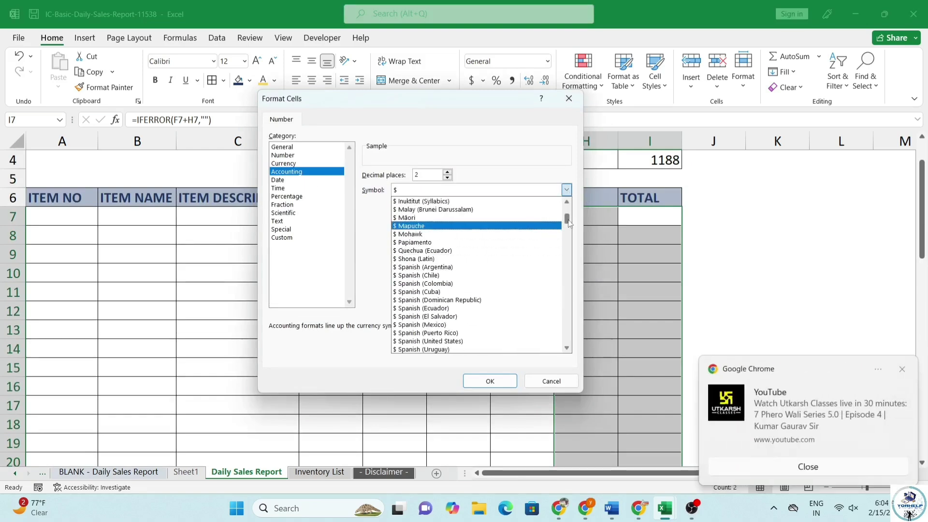
pyautogui.moveTo(569, 223); pyautogui.dragTo(578, 246)
pyautogui.click(511, 258)
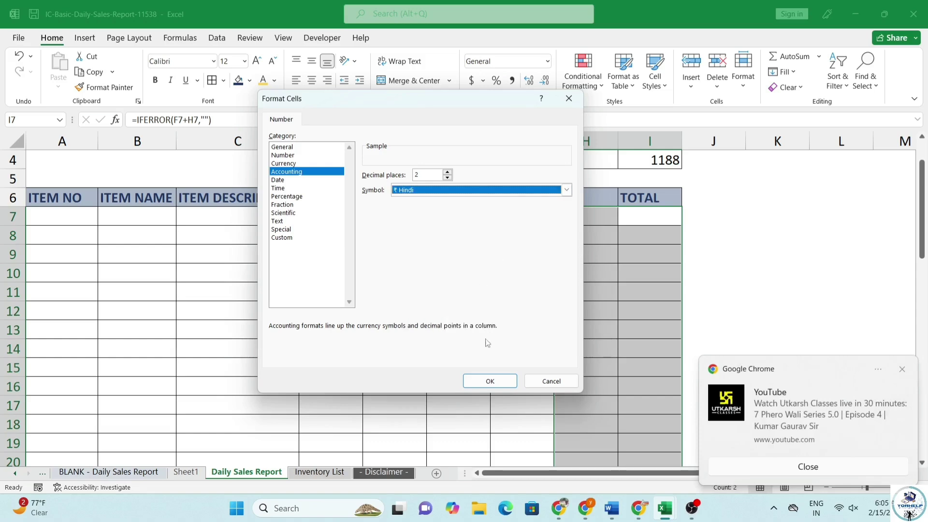
pyautogui.click(498, 381)
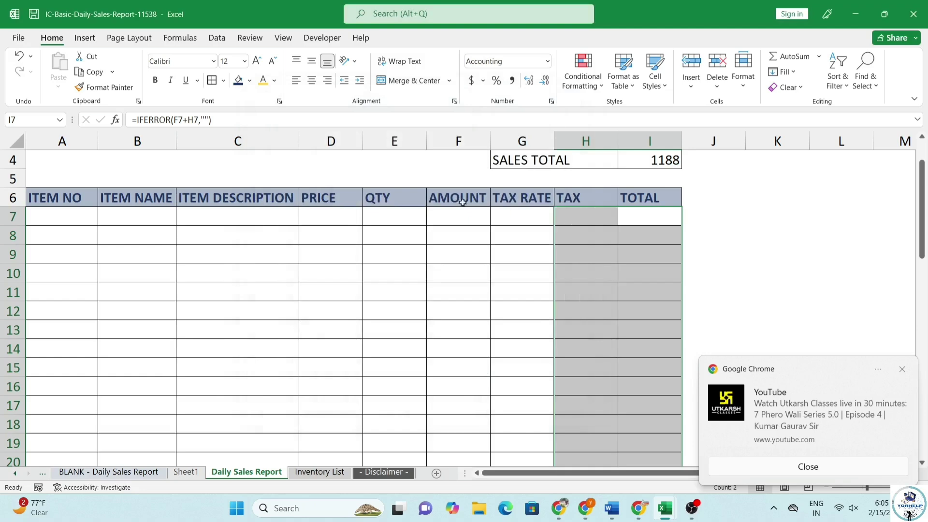
# Apply the ₹ Hindi Accounting format to the PRICE and AMOUNT columns
pyautogui.moveTo(445, 211); pyautogui.dragTo(475, 425)
pyautogui.scroll(9, 538, 336)
pyautogui.scroll(2, 538, 336)
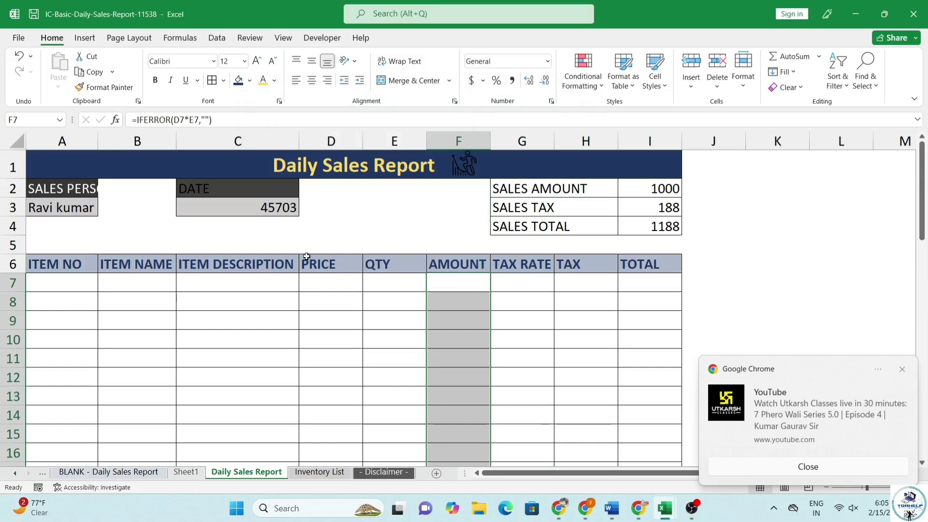
pyautogui.moveTo(331, 283); pyautogui.dragTo(344, 465)
pyautogui.scroll(10, 486, 347)
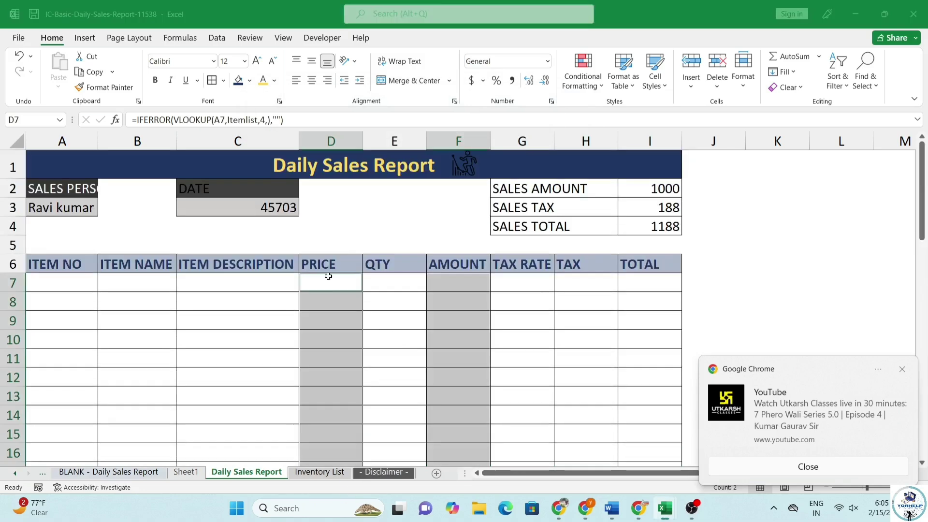
pyautogui.click(483, 81)
pyautogui.click(520, 195)
pyautogui.click(566, 190)
pyautogui.moveTo(566, 209); pyautogui.dragTo(566, 243)
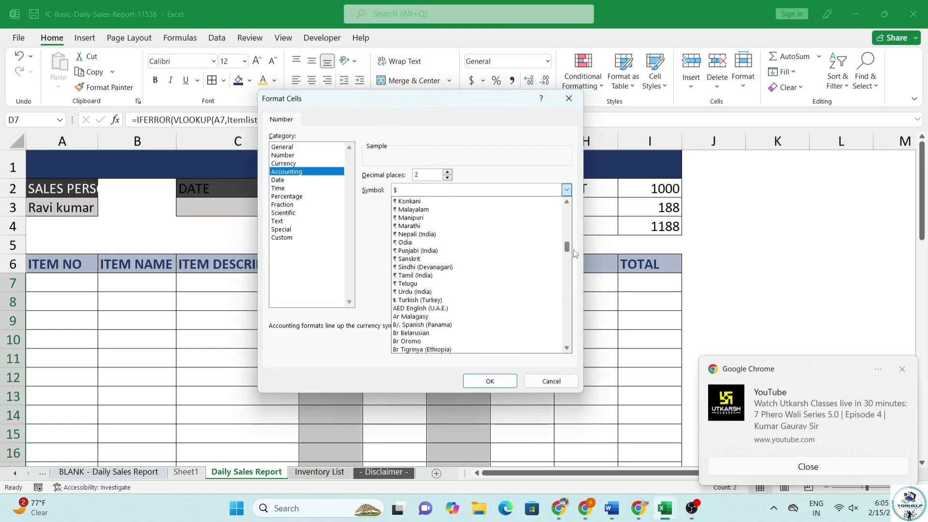
pyautogui.click(465, 275)
pyautogui.press('Return')
# Review the item number and item name lookup cells in row 7
pyautogui.click(140, 282)
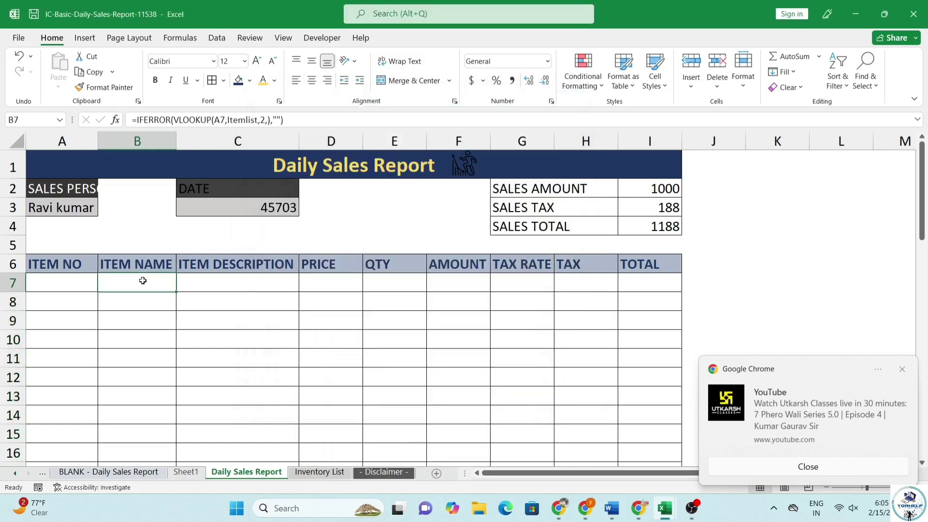
pyautogui.click(72, 285)
pyautogui.click(137, 282)
# Enter item A101 with quantity 10 in row 7 and autofit the AMOUNT and TOTAL columns
pyautogui.click(86, 287)
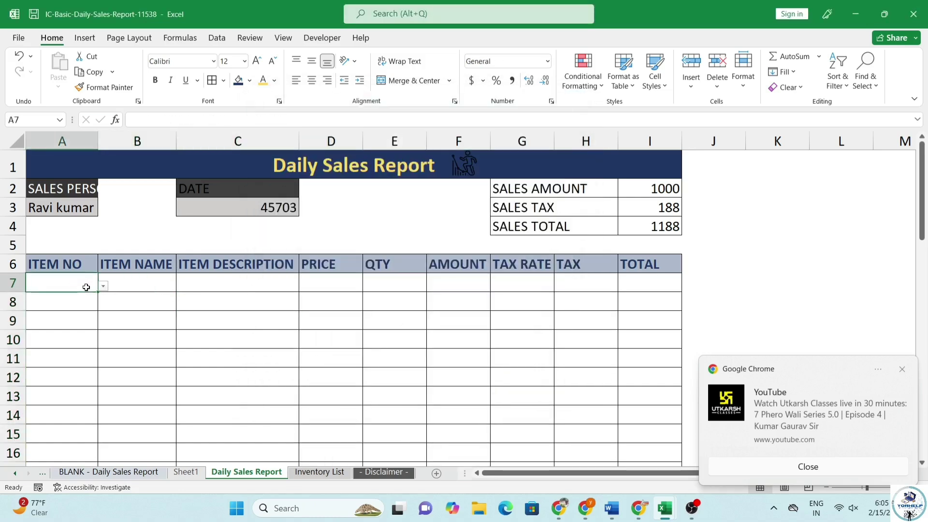
pyautogui.write('A101')
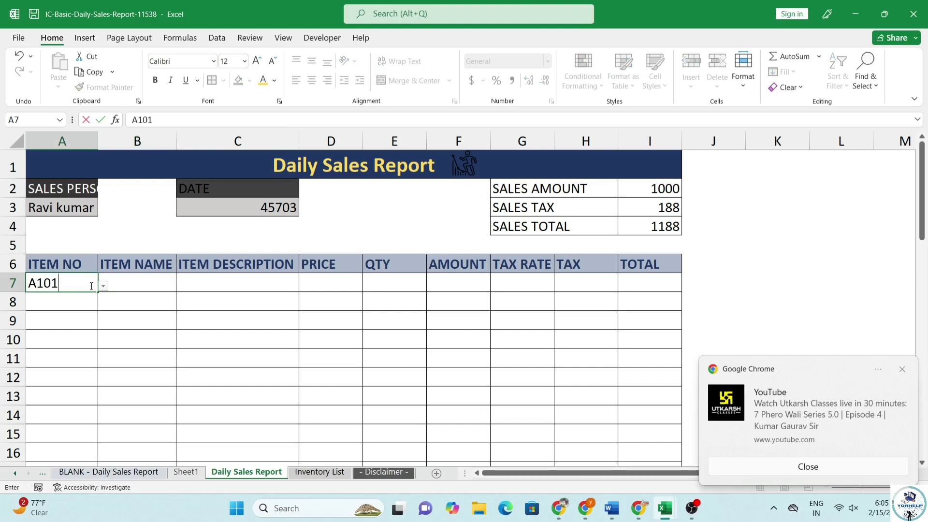
pyautogui.press('Return')
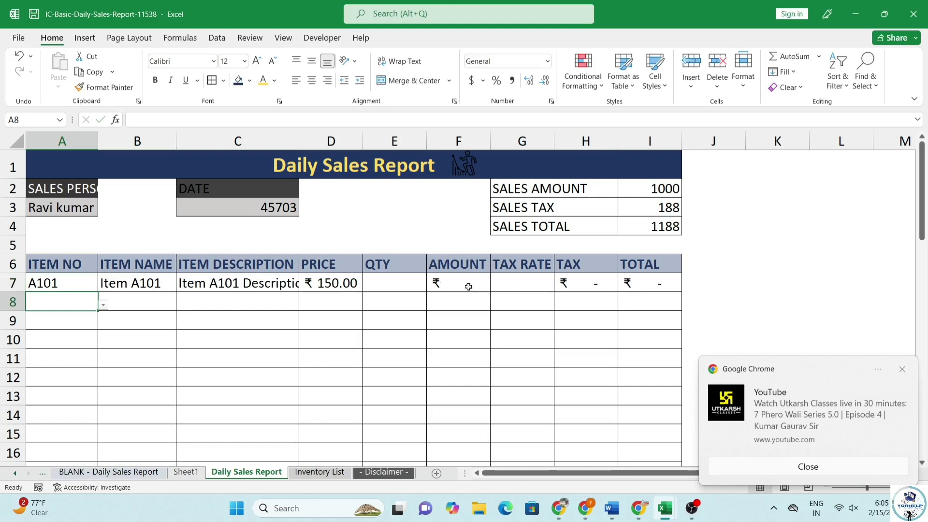
pyautogui.click(409, 287)
pyautogui.write('10')
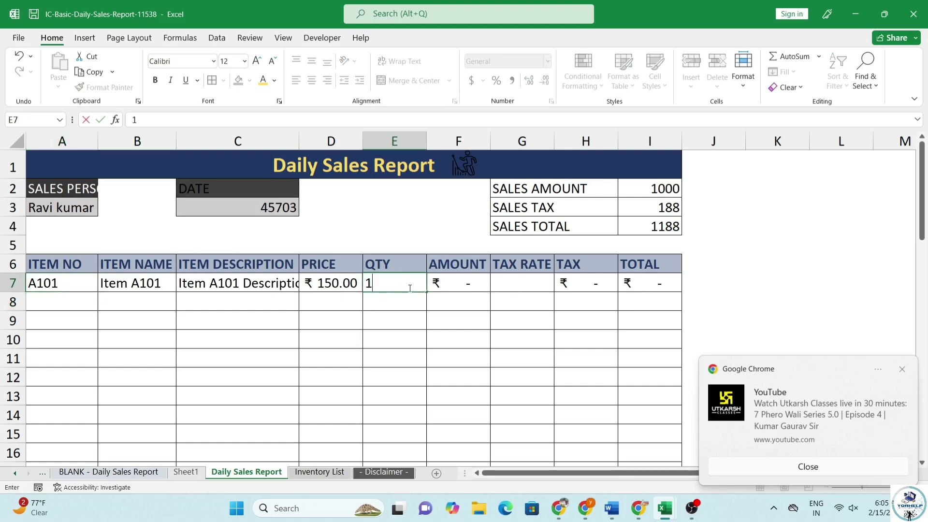
pyautogui.press('Return')
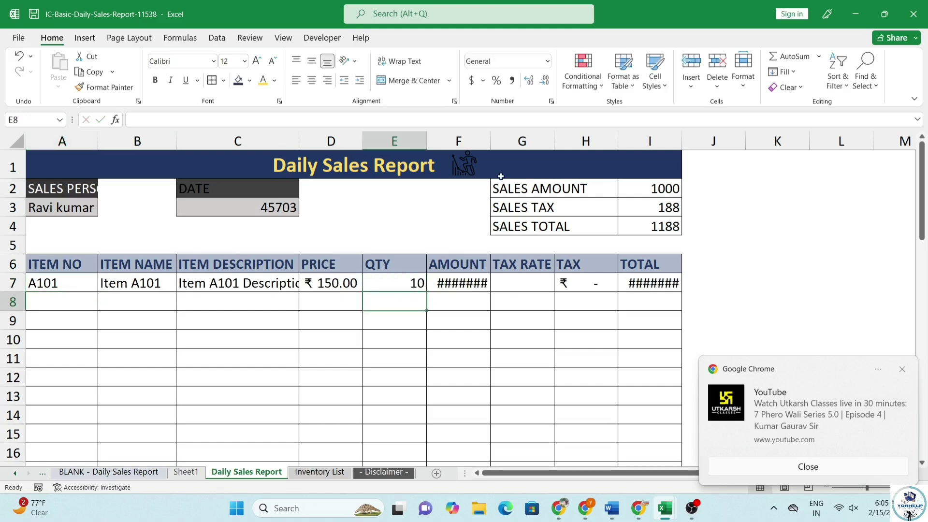
pyautogui.doubleClick(491, 140)
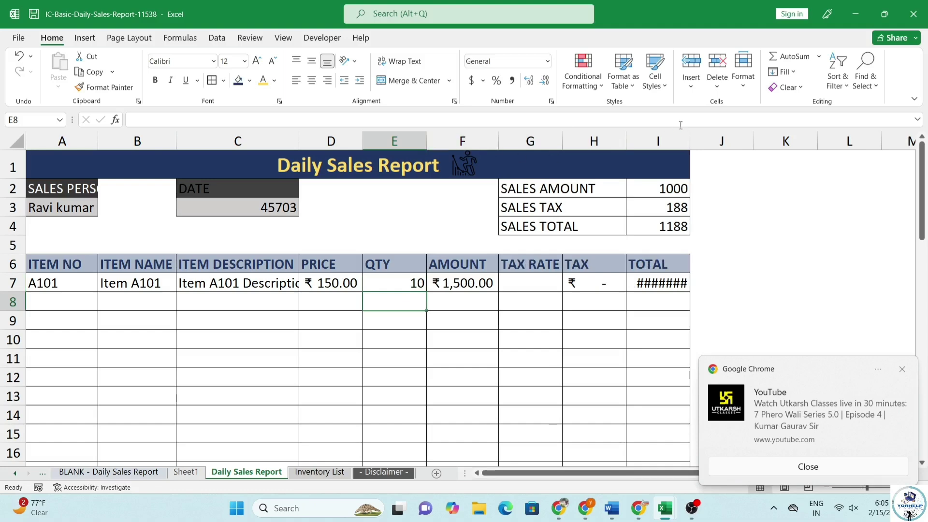
pyautogui.doubleClick(688, 140)
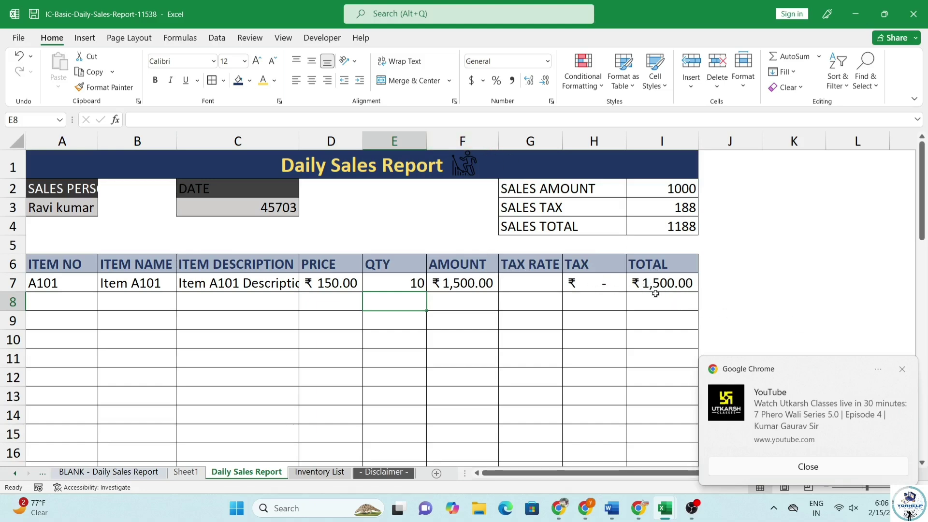
# Choose 12% from G7's dropdown, making TAX ₹180.00 and TOTAL ₹1,680.00
pyautogui.click(559, 283)
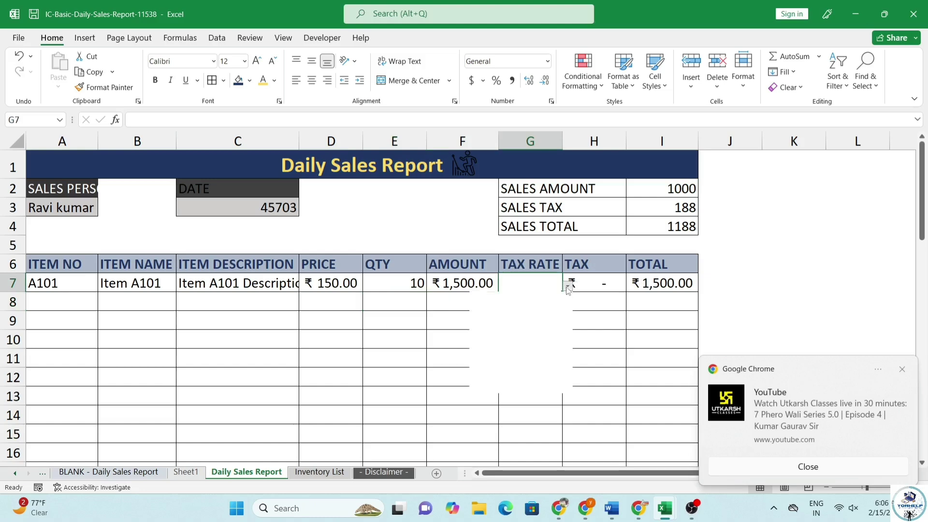
pyautogui.click(569, 286)
pyautogui.click(533, 311)
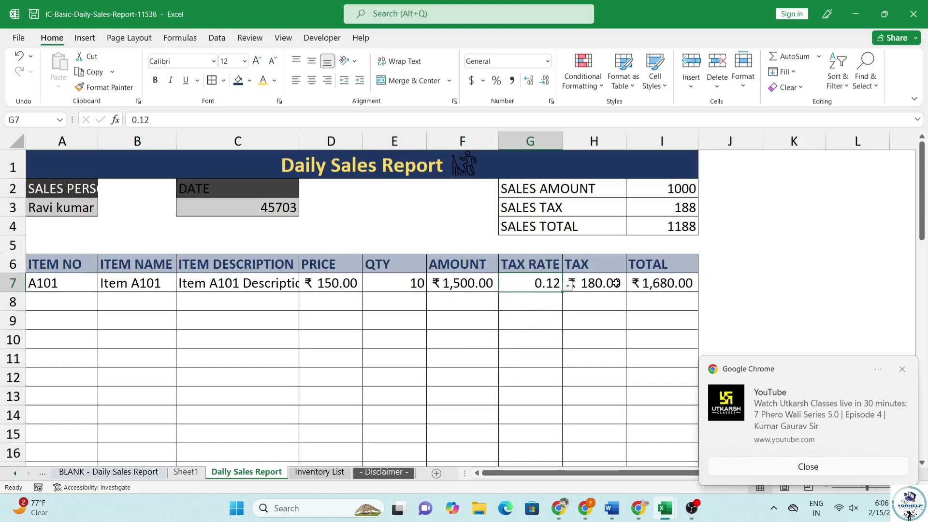
pyautogui.click(661, 282)
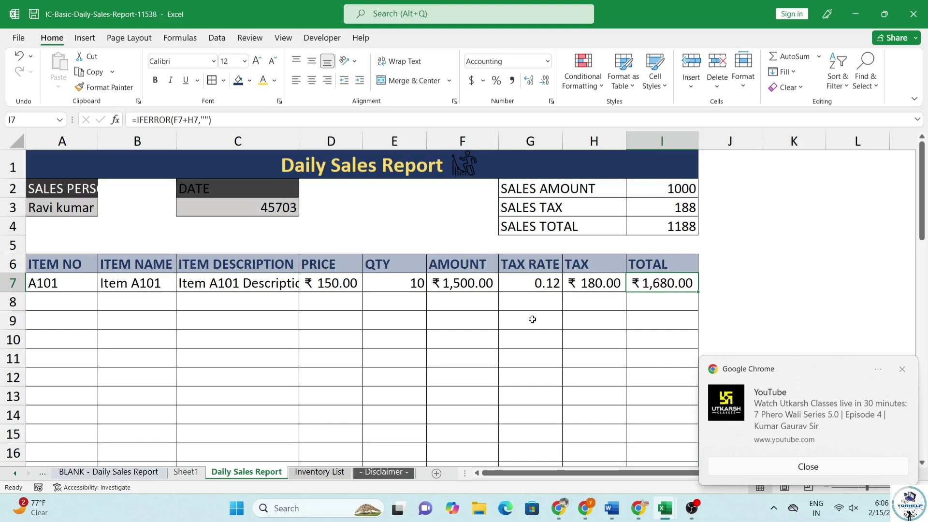
pyautogui.click(668, 193)
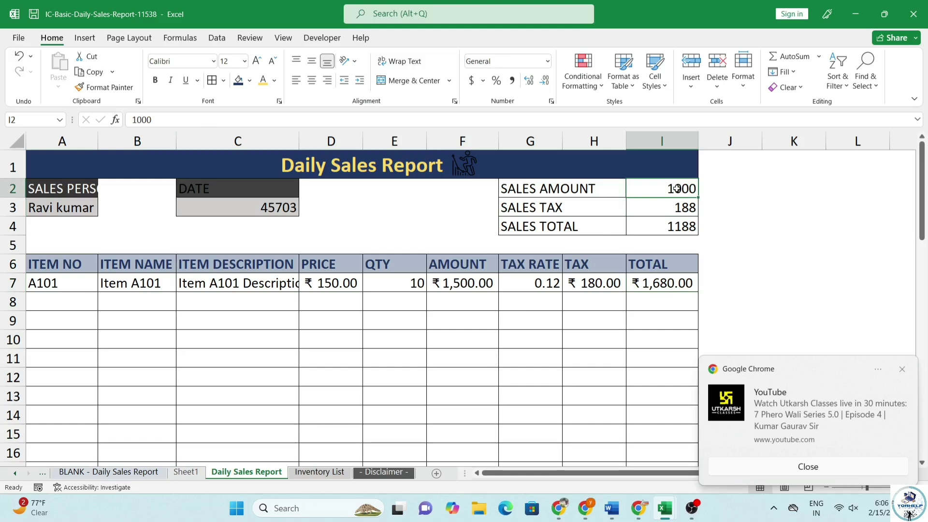
# Replace the fixed Sales Amount in I2 with =SUM(F7:F43)
pyautogui.press('Delete')
pyautogui.write('=')
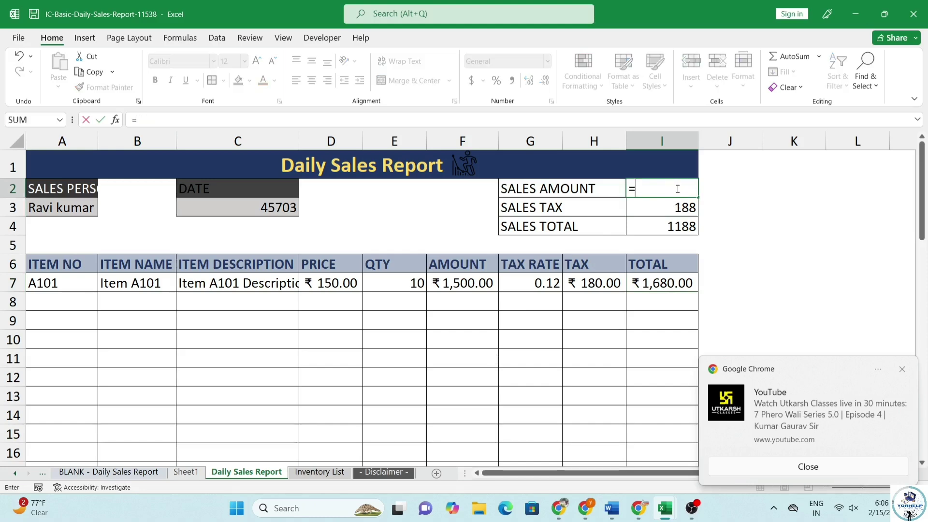
pyautogui.write('sum(')
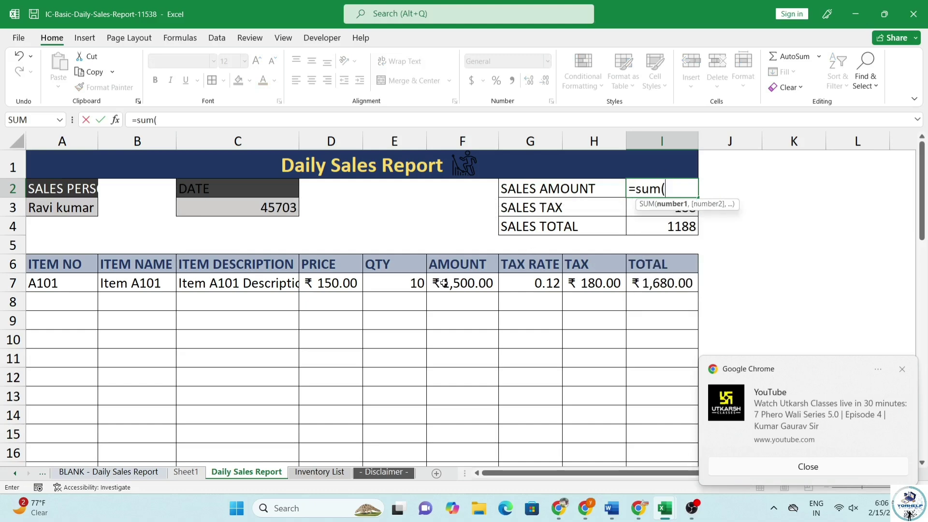
pyautogui.moveTo(443, 283); pyautogui.dragTo(470, 425)
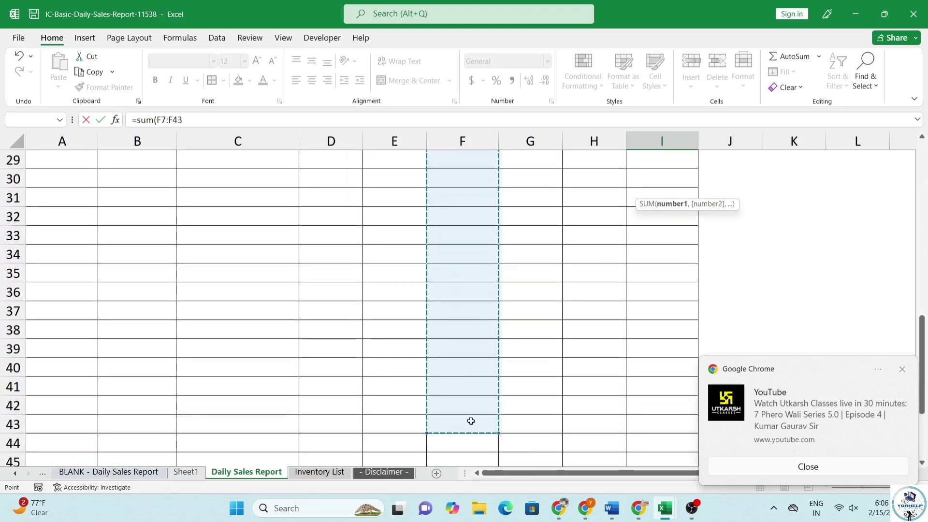
pyautogui.scroll(10, 634, 334)
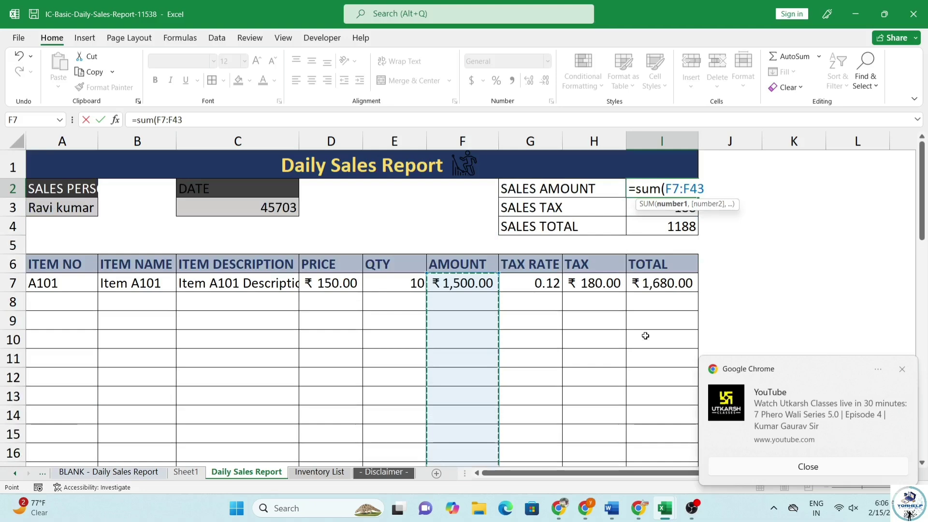
pyautogui.press('Return')
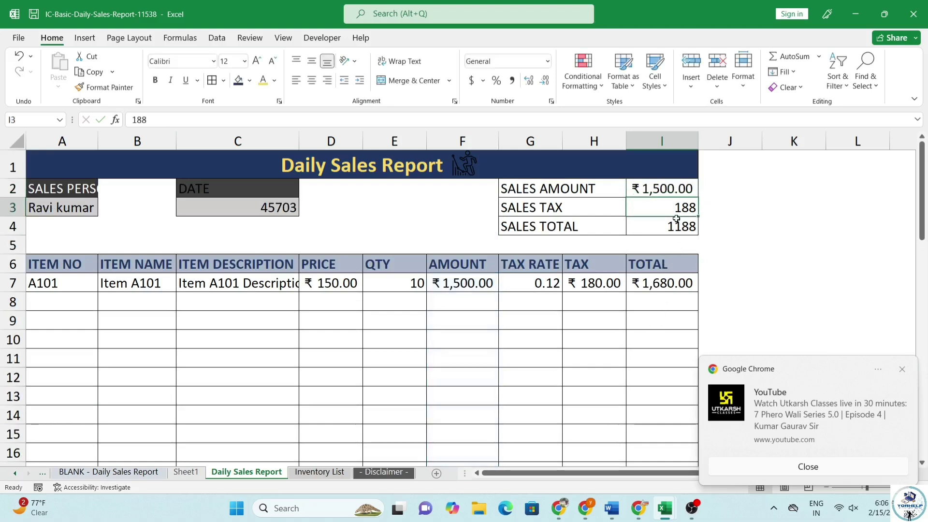
# Enter =SUM(H7:H37) for Sales Tax in I3 and =SUM(I7:I38) for Sales Total in I4
pyautogui.write('=sum(')
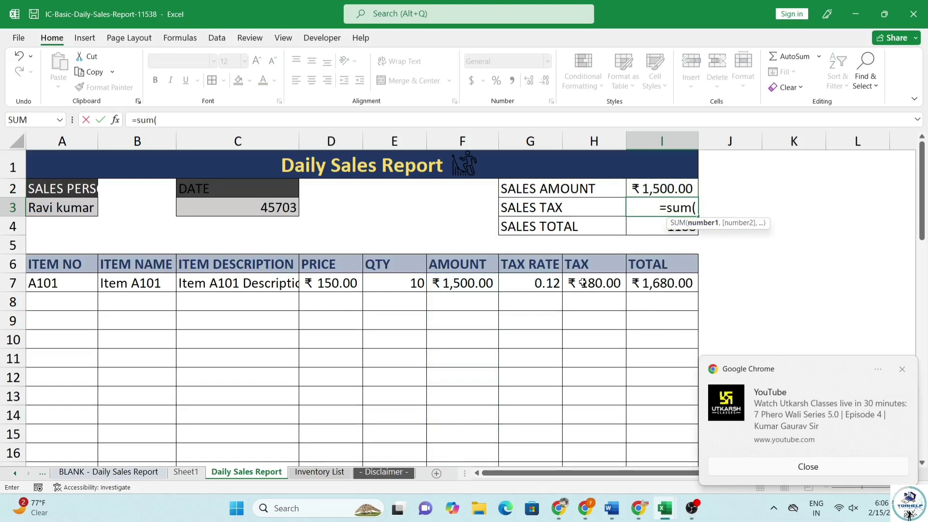
pyautogui.moveTo(580, 280); pyautogui.dragTo(594, 437)
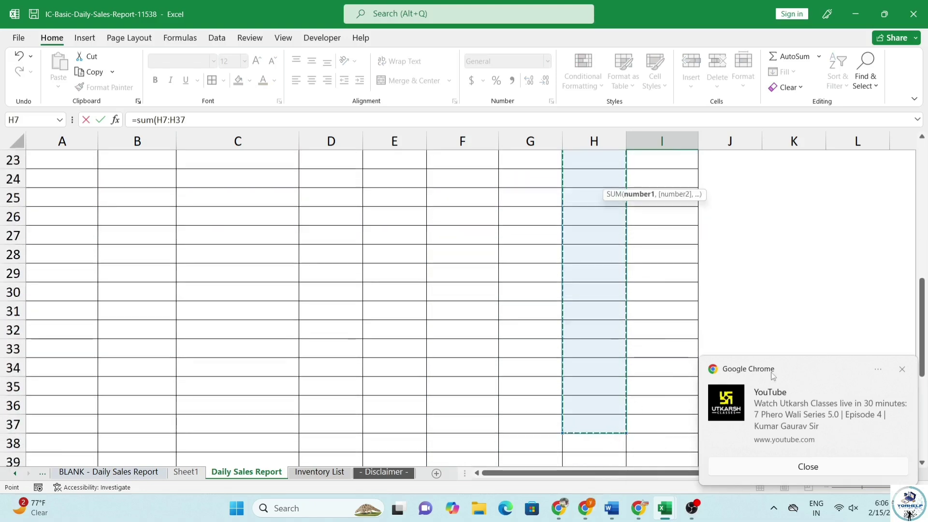
pyautogui.press('Return')
pyautogui.scroll(1, 837, 327)
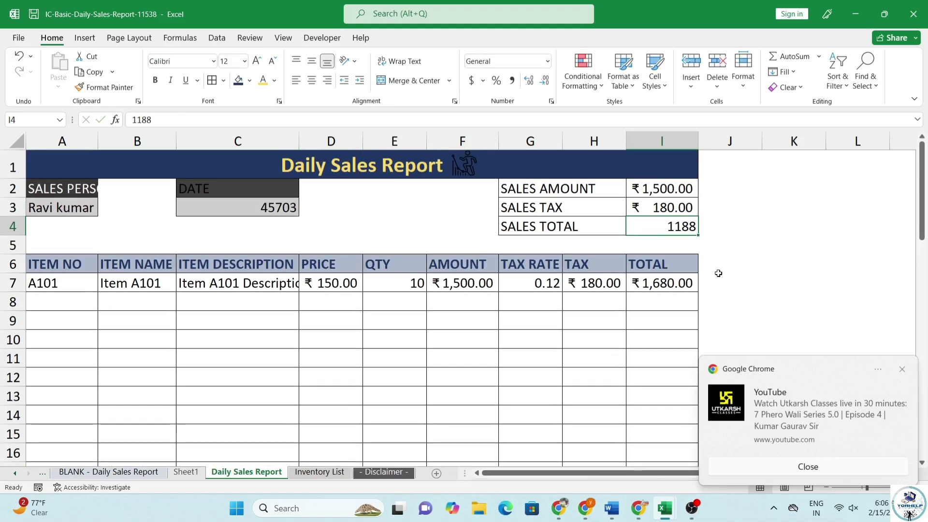
pyautogui.write('=')
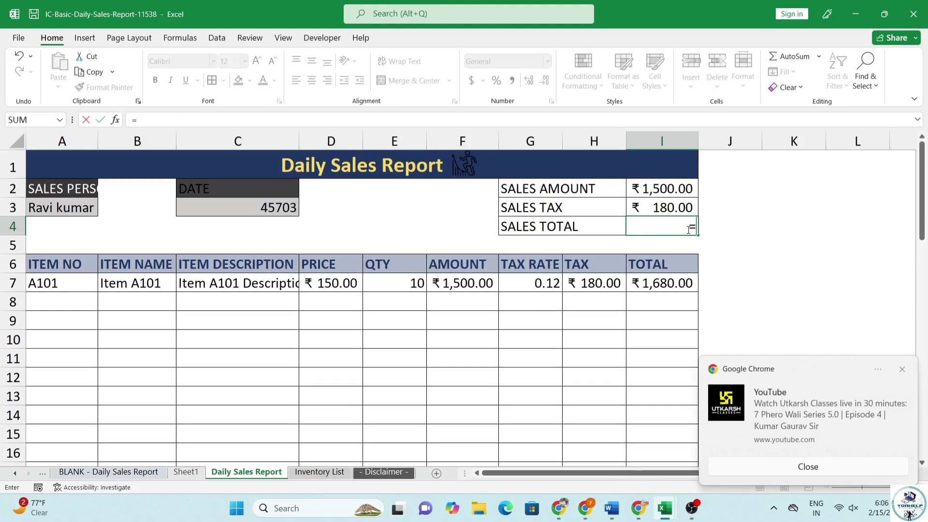
pyautogui.write('m(')
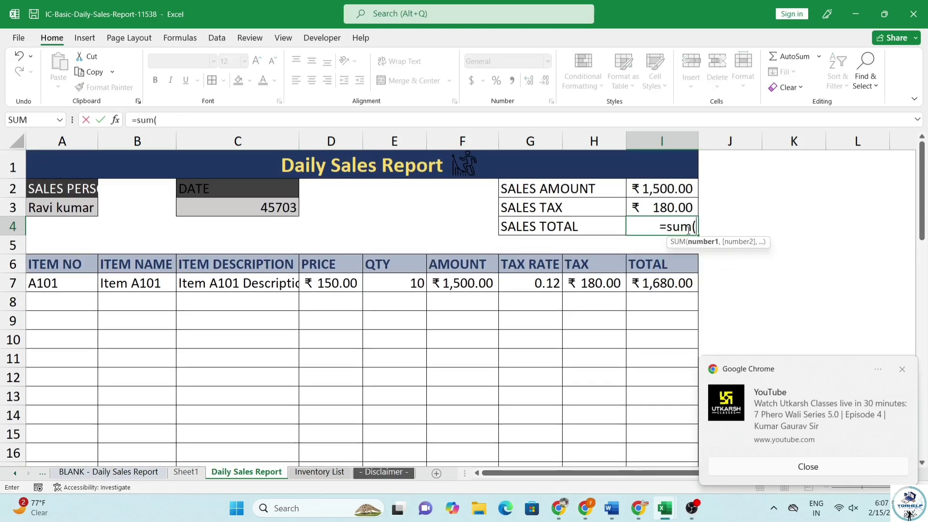
pyautogui.moveTo(659, 286); pyautogui.dragTo(695, 371)
pyautogui.scroll(8, 762, 329)
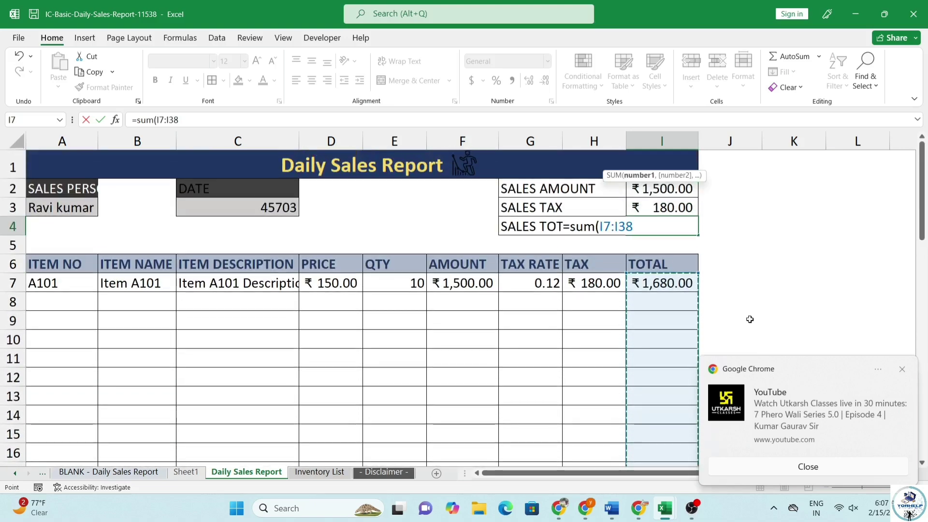
pyautogui.press('Return')
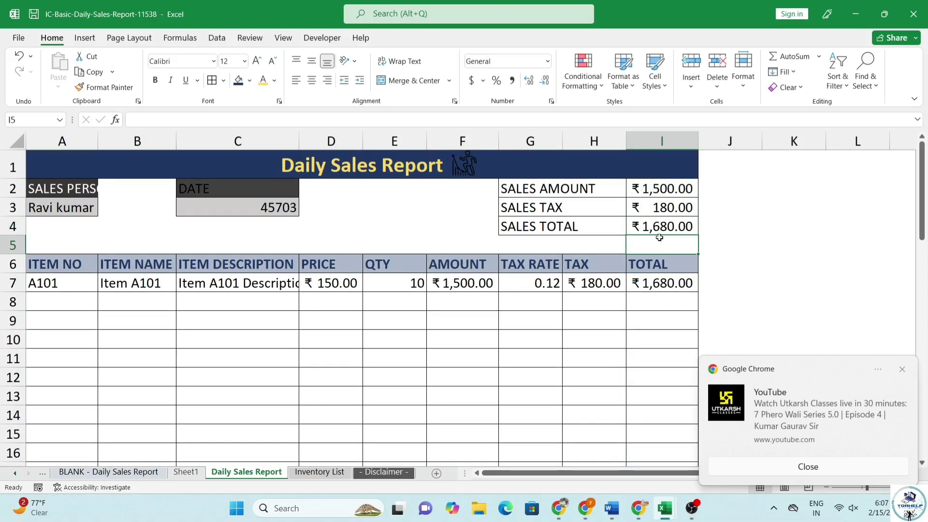
pyautogui.click(680, 207)
pyautogui.click(684, 189)
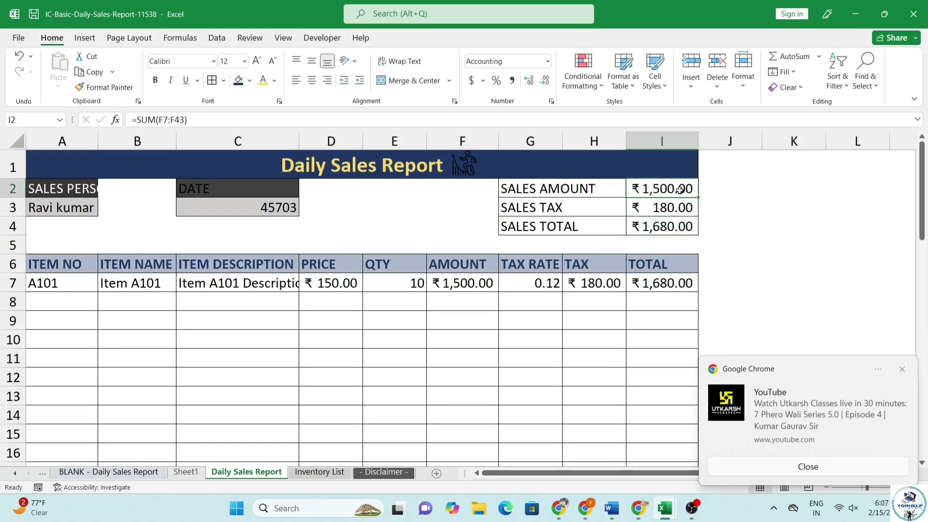
pyautogui.click(257, 357)
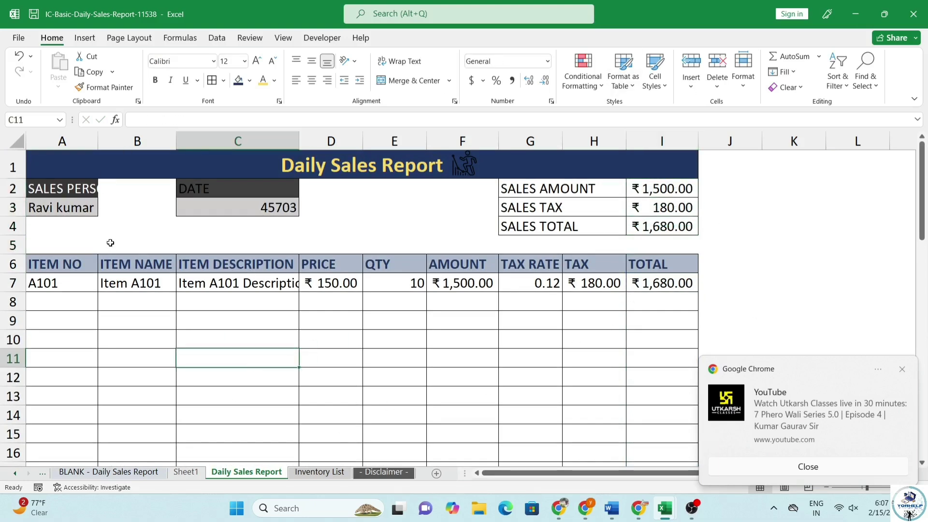
# Widen the Item No column and pick items A102 and A104 from the dropdowns for rows 8–9
pyautogui.moveTo(100, 139); pyautogui.dragTo(133, 137)
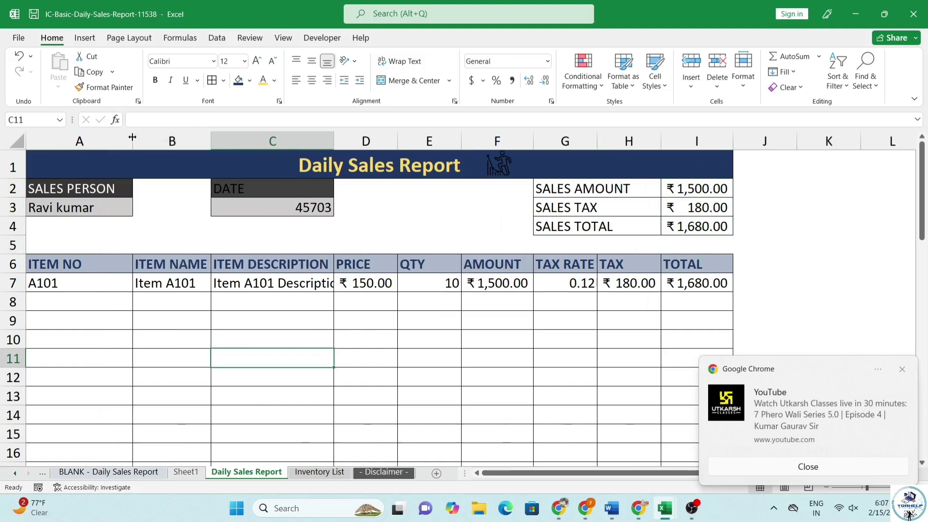
pyautogui.click(95, 294)
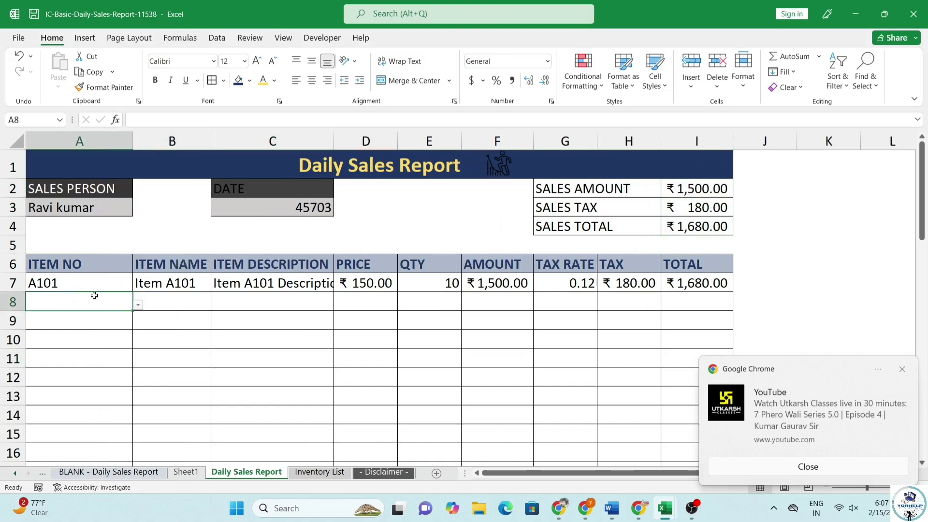
pyautogui.click(138, 304)
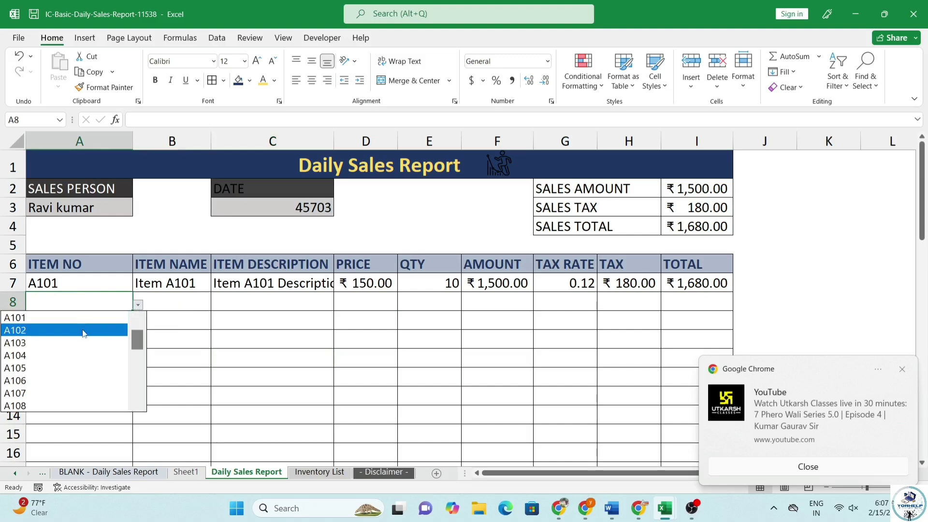
pyautogui.click(84, 333)
pyautogui.click(128, 319)
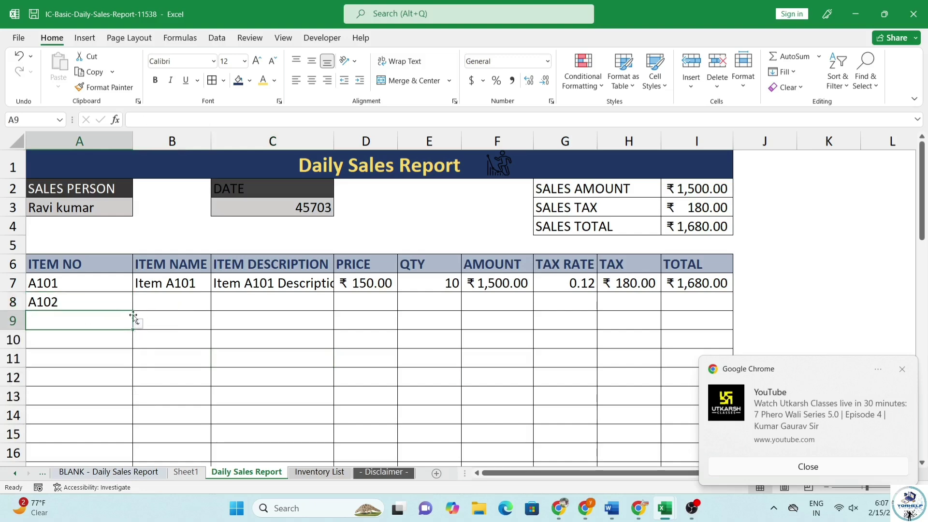
pyautogui.click(129, 305)
# Copy row 7's name, description, price, amount, tax and total formulas into row 8
pyautogui.click(207, 289)
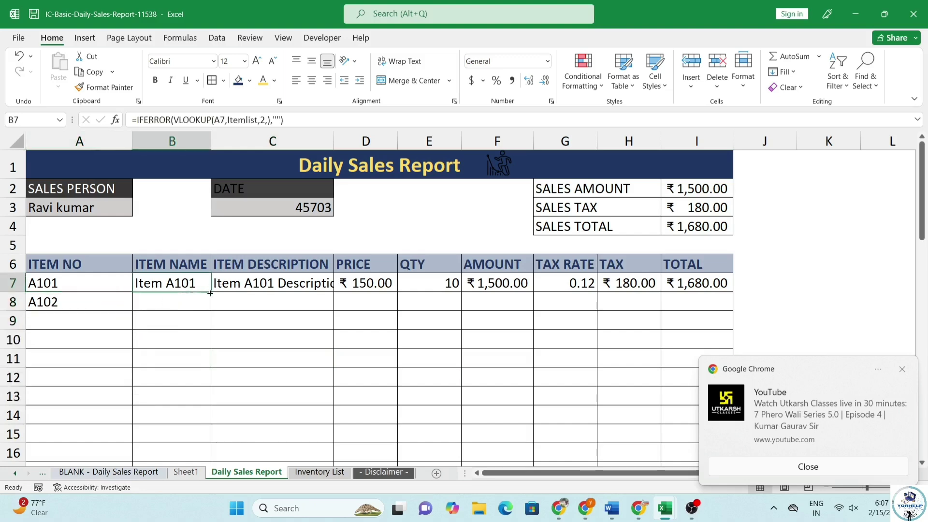
pyautogui.moveTo(210, 293); pyautogui.dragTo(211, 311)
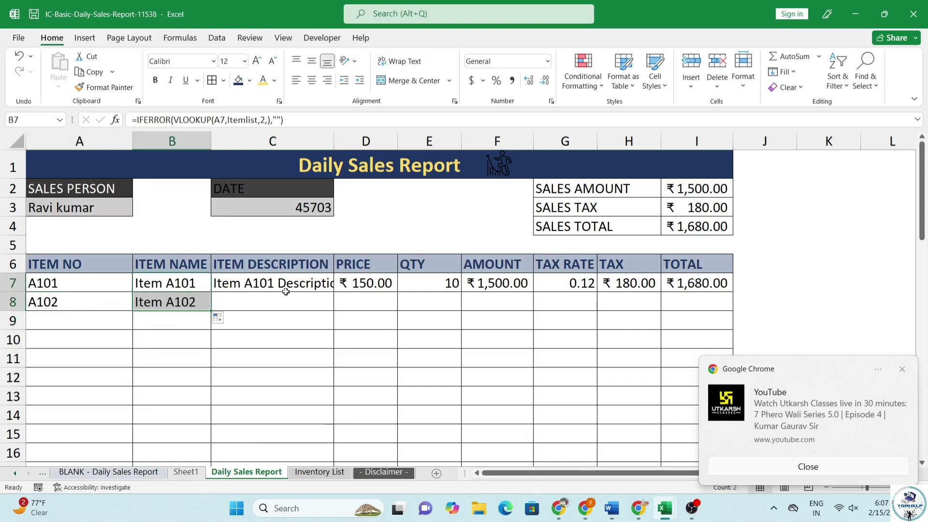
pyautogui.click(326, 290)
pyautogui.moveTo(336, 293); pyautogui.dragTo(335, 309)
pyautogui.click(386, 286)
pyautogui.moveTo(397, 292); pyautogui.dragTo(397, 309)
pyautogui.click(441, 282)
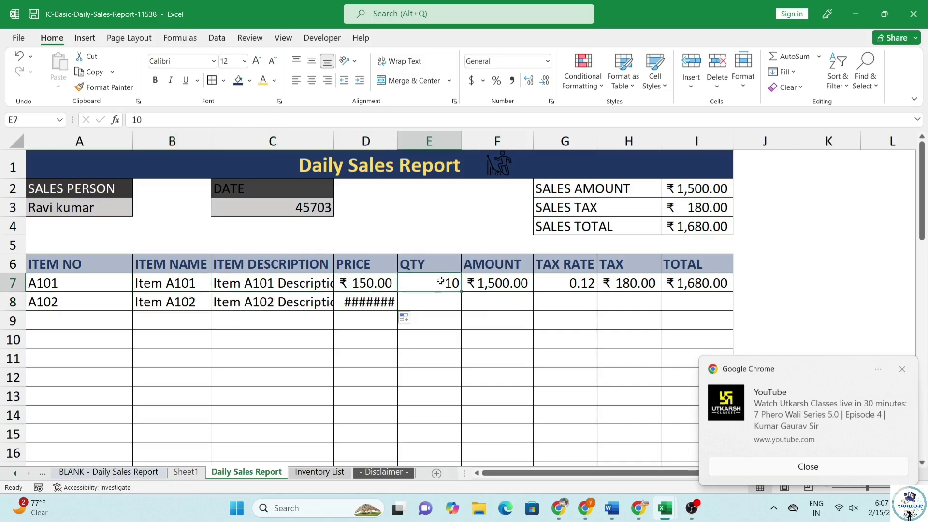
pyautogui.click(521, 286)
pyautogui.moveTo(533, 292); pyautogui.dragTo(533, 309)
pyautogui.click(587, 286)
pyautogui.moveTo(598, 292); pyautogui.dragTo(597, 309)
# Fill row 8's lookup and calculation formulas down the item table to row 50
pyautogui.click(172, 302)
pyautogui.moveTo(211, 311); pyautogui.dragTo(211, 429)
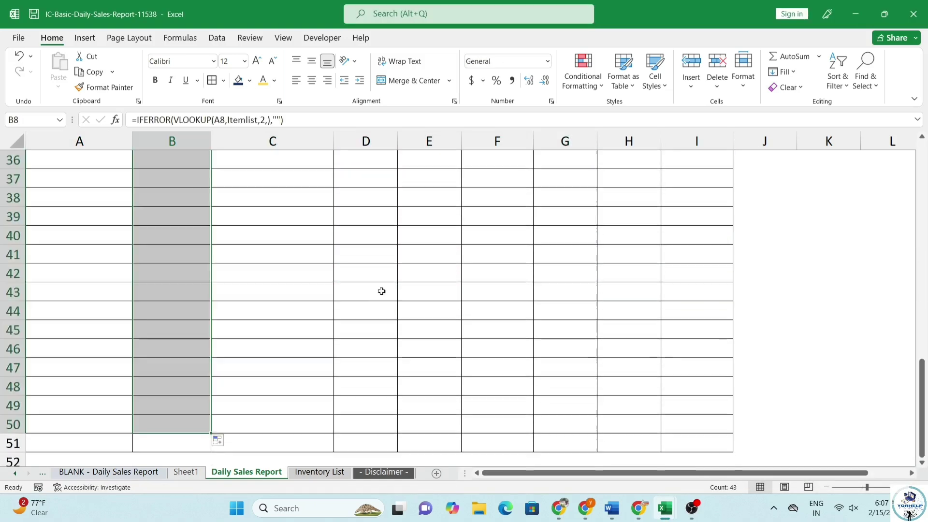
pyautogui.scroll(12, 381, 292)
pyautogui.click(290, 302)
pyautogui.moveTo(333, 311); pyautogui.dragTo(334, 430)
pyautogui.scroll(12, 381, 292)
pyautogui.click(369, 302)
pyautogui.moveTo(406, 311); pyautogui.dragTo(408, 520)
pyautogui.scroll(12, 425, 314)
pyautogui.moveTo(437, 276); pyautogui.dragTo(705, 276)
pyautogui.moveTo(740, 285); pyautogui.dragTo(740, 517)
pyautogui.scroll(12, 600, 400)
# Enter quantities 15 for A102 and 12 for A104
pyautogui.click(553, 319)
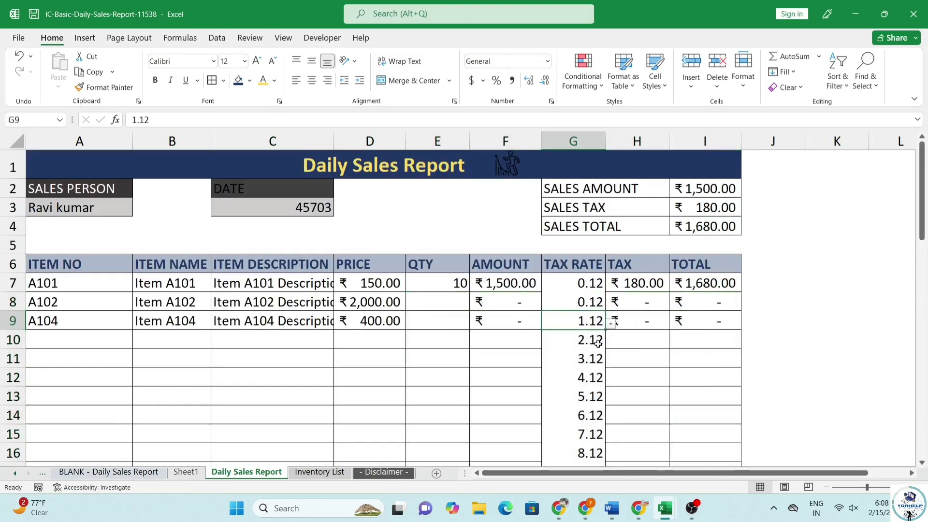
pyautogui.write('15')
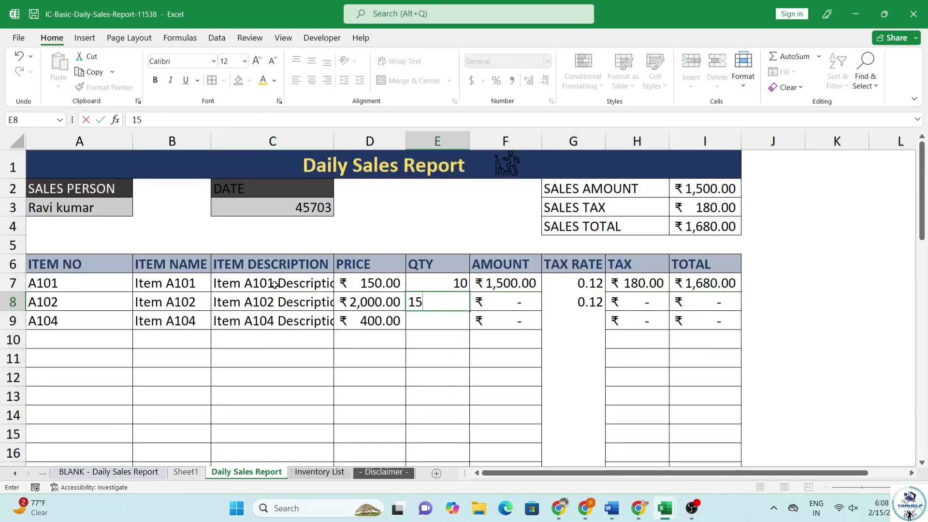
pyautogui.press('Return')
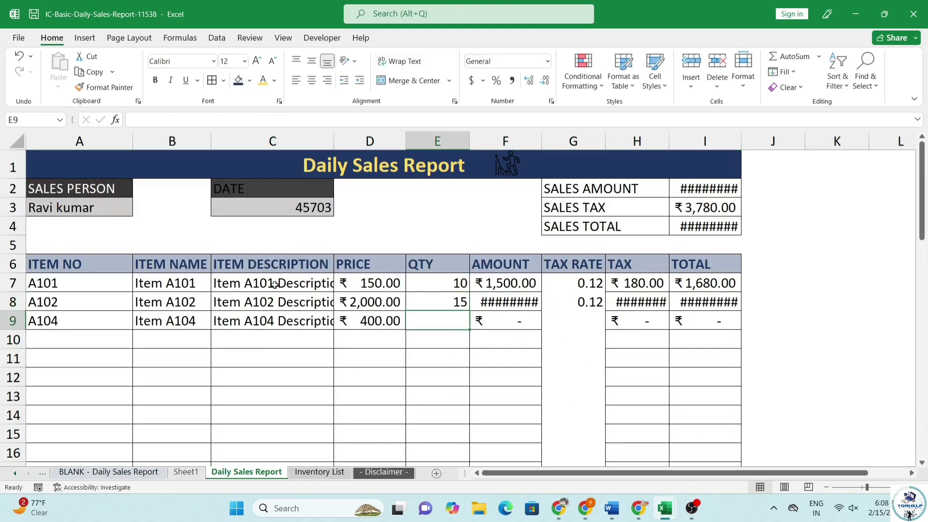
pyautogui.write('12')
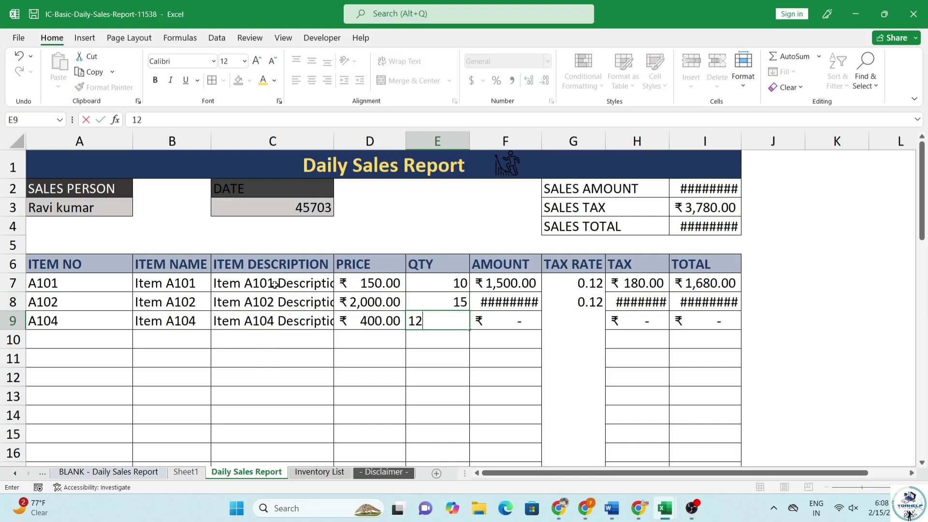
pyautogui.press('Return')
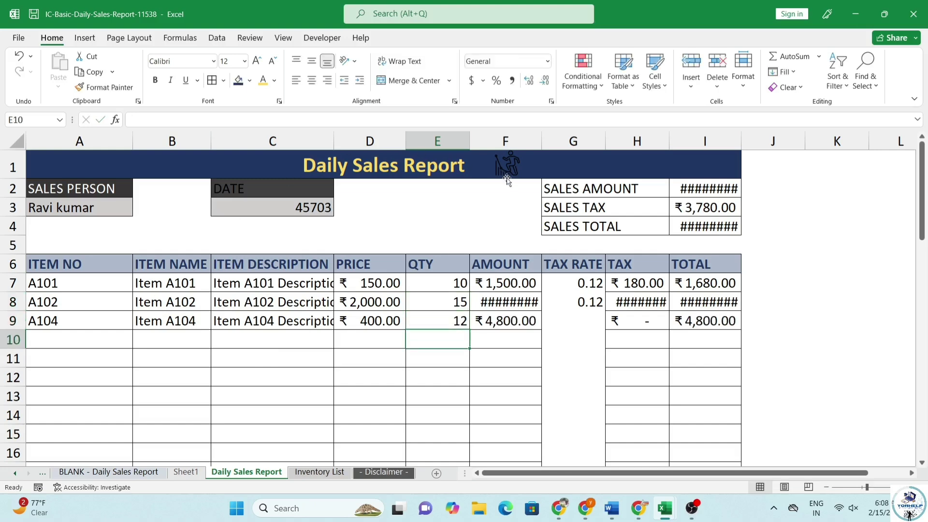
# Autofit the amount, tax and total columns so their values show
pyautogui.doubleClick(541, 140)
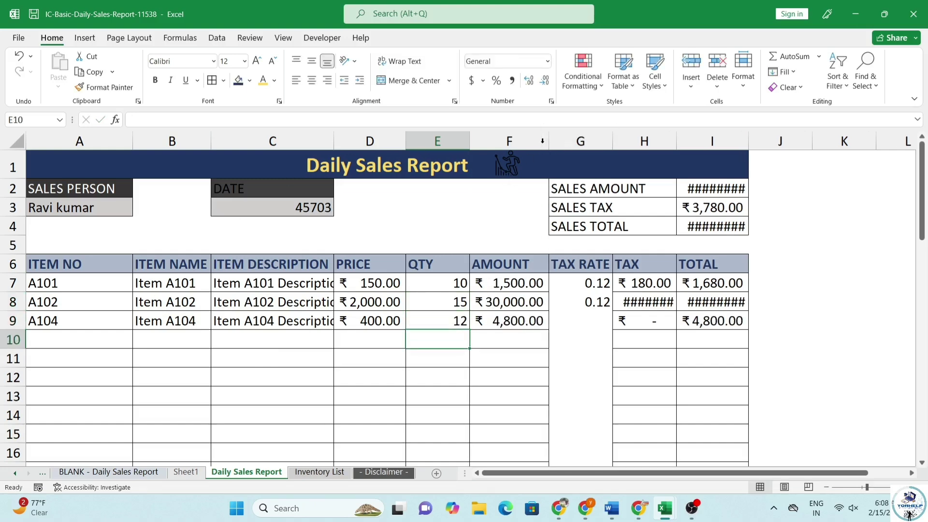
pyautogui.doubleClick(676, 141)
pyautogui.doubleClick(755, 140)
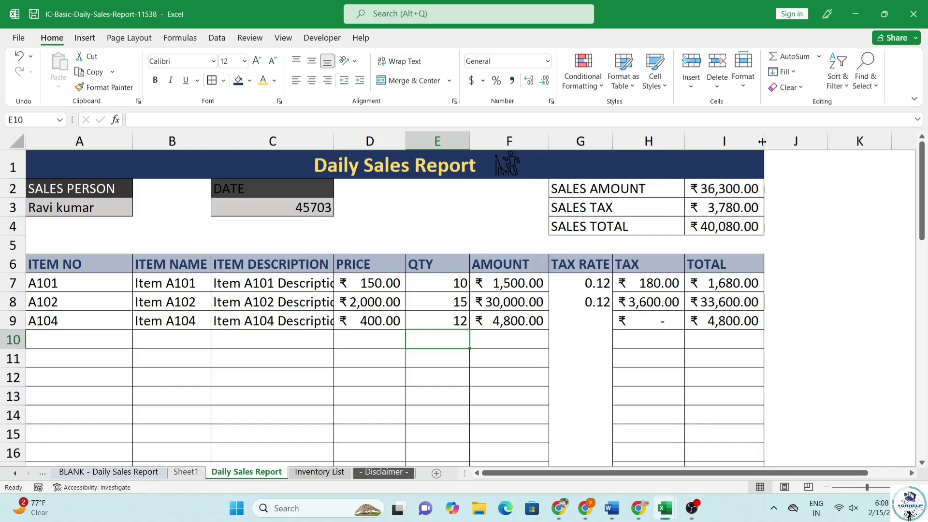
# Set A104's tax rate to 18% from the dropdown
pyautogui.moveTo(591, 308); pyautogui.dragTo(587, 325)
pyautogui.click(590, 325)
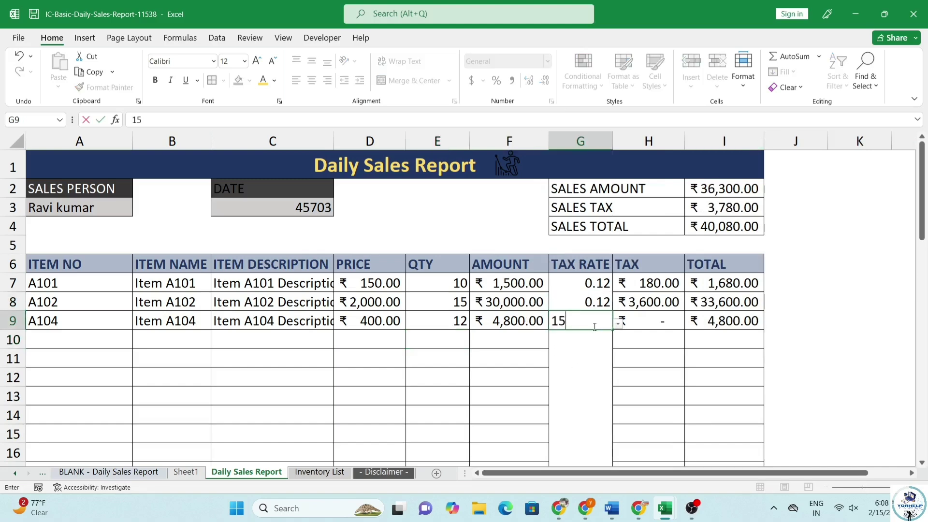
pyautogui.hotkey('alt', 'Down')
pyautogui.click(556, 363)
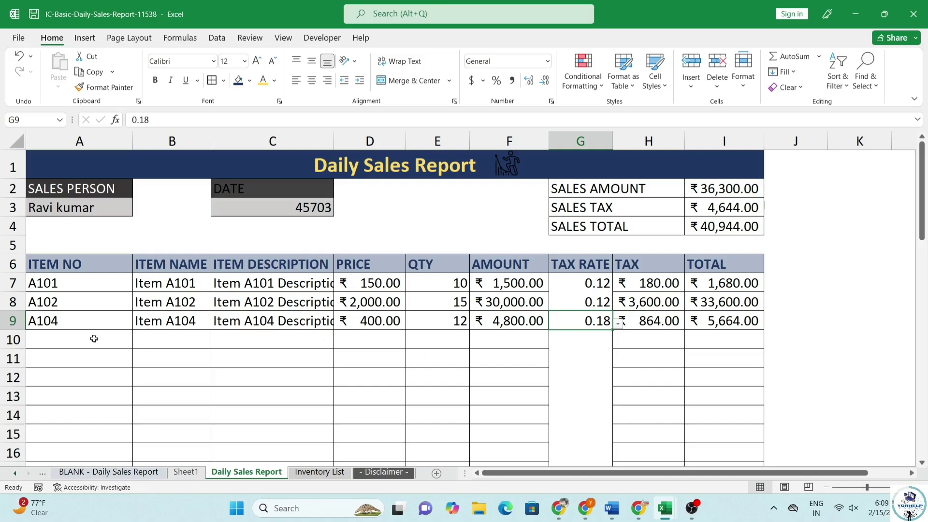
pyautogui.click(62, 332)
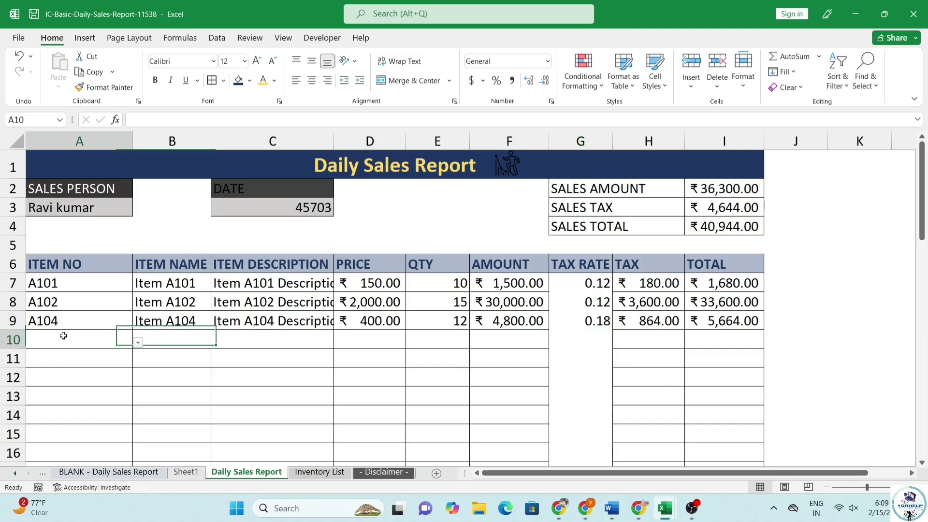
# Choose item A105 for row 10 and give it quantity 20
pyautogui.click(138, 342)
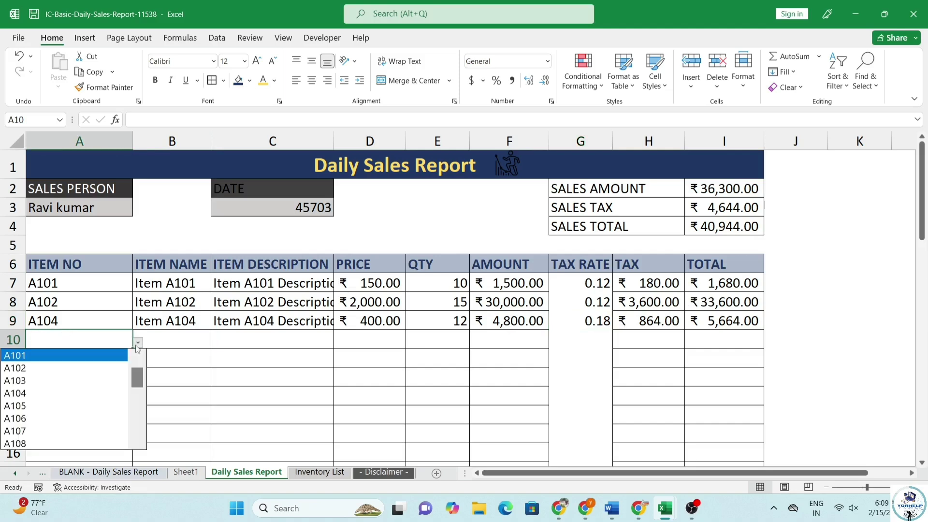
pyautogui.click(80, 408)
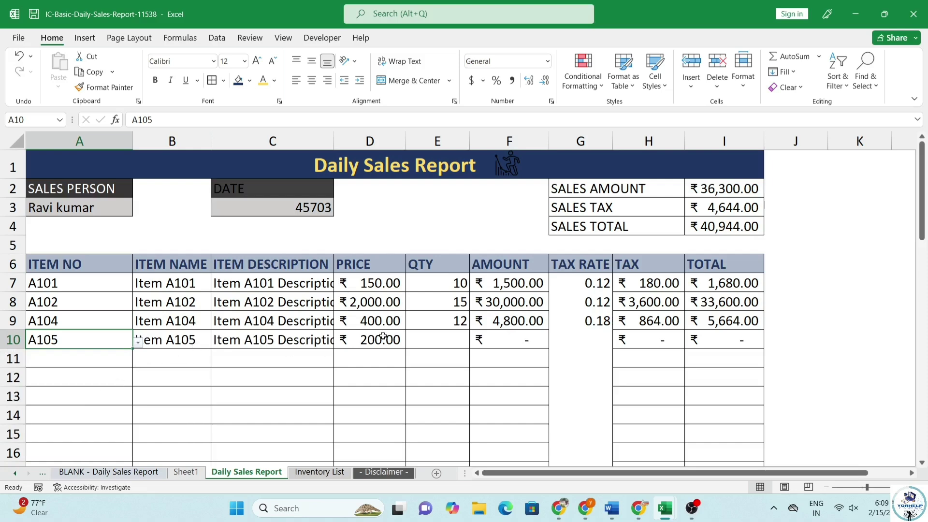
pyautogui.click(433, 337)
pyautogui.write('20')
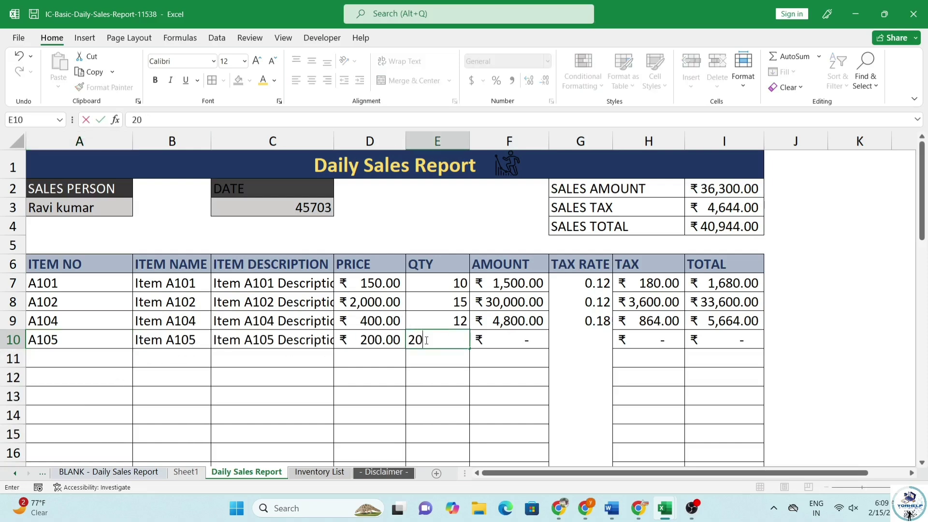
pyautogui.press('Return')
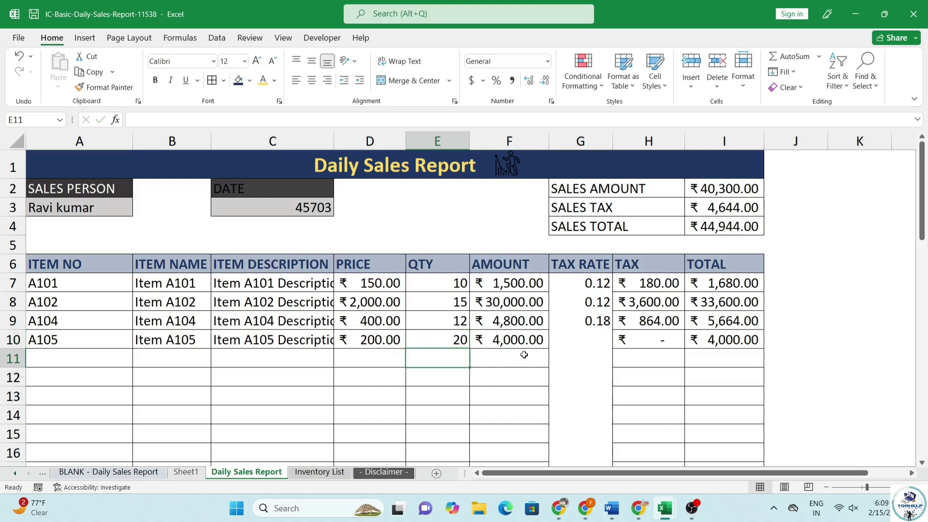
# Set A105's tax rate to 28% from the dropdown
pyautogui.click(588, 337)
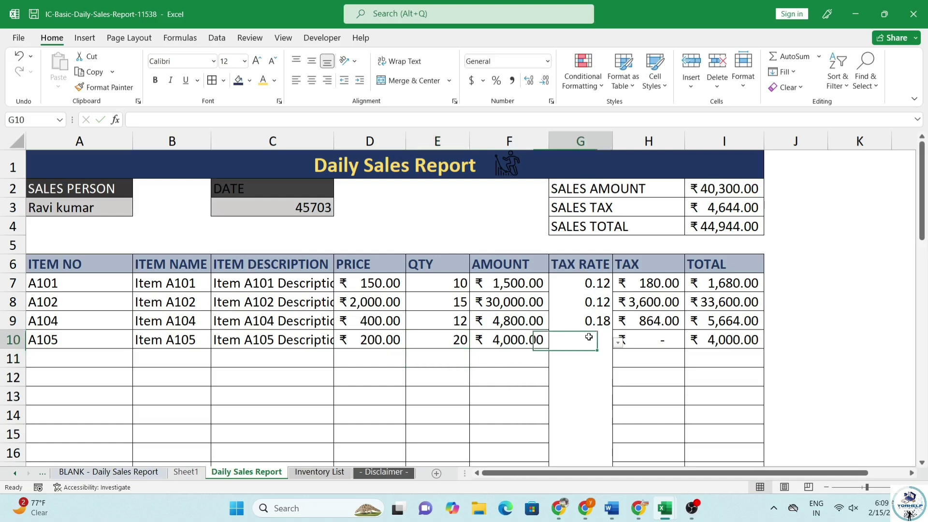
pyautogui.click(618, 342)
pyautogui.click(578, 394)
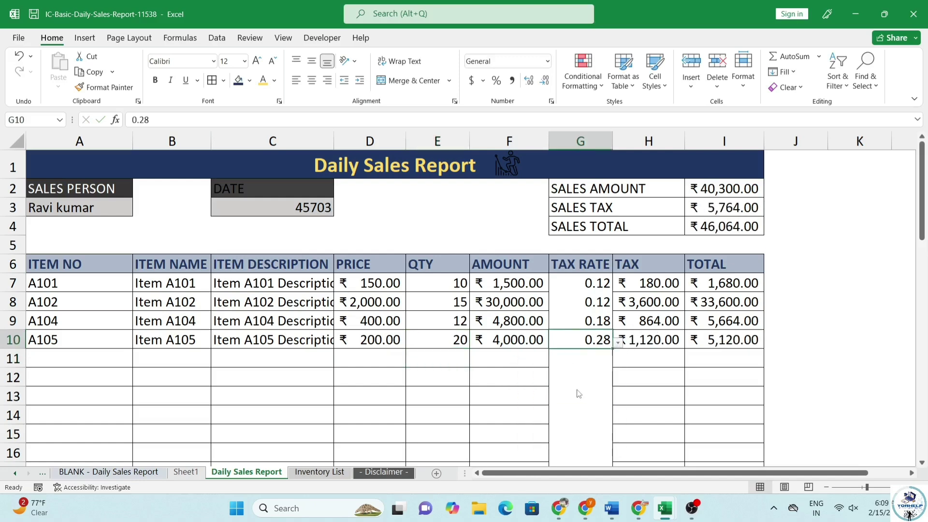
# Check row 10's tax and total formulas and the sales tax and sales total sums
pyautogui.click(671, 344)
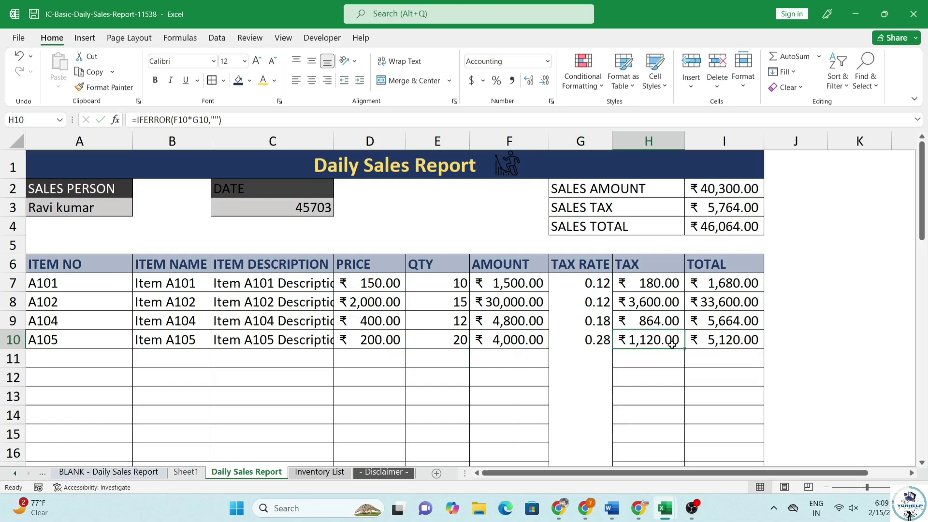
pyautogui.click(724, 349)
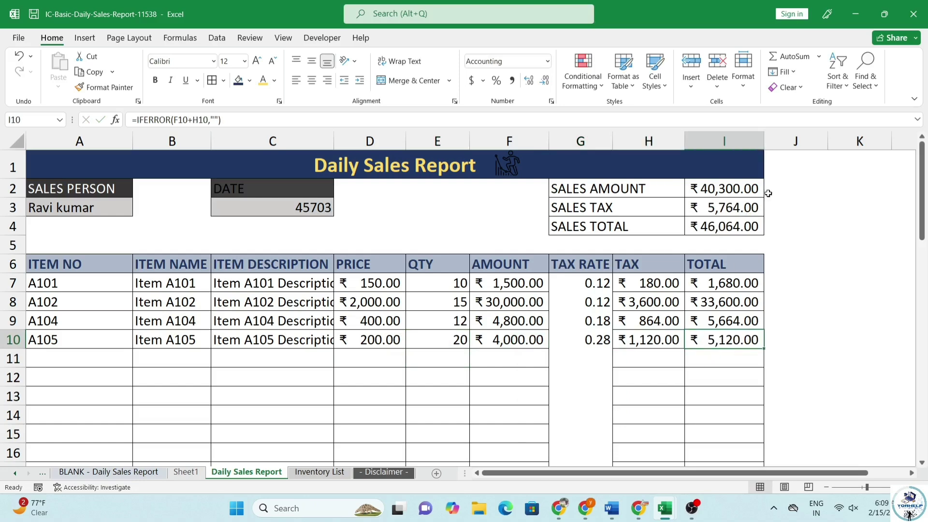
pyautogui.click(734, 209)
pyautogui.click(726, 226)
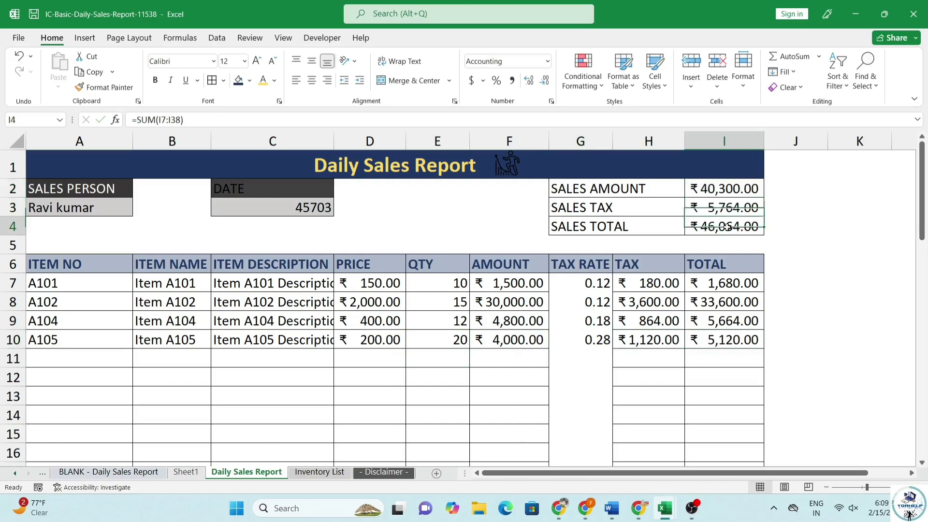
pyautogui.click(687, 350)
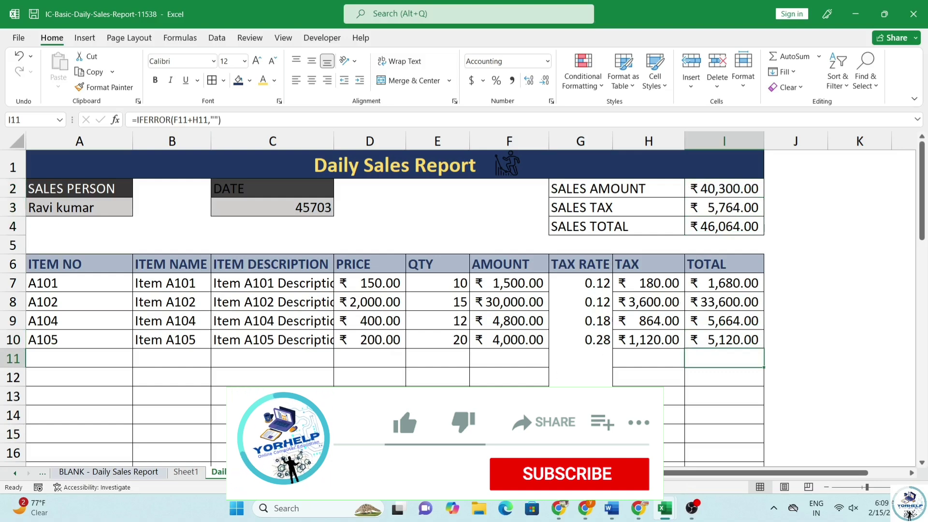